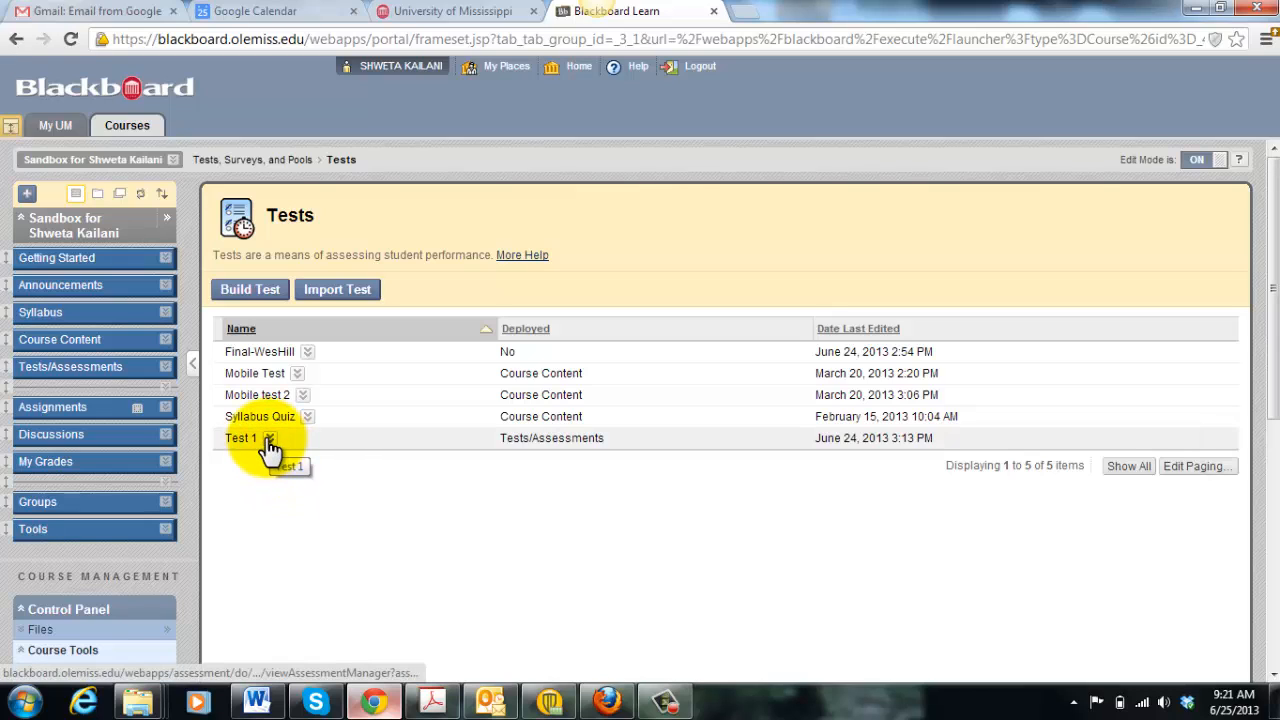
Make a copy of Test 1 in the course's Tests list.
{"action": "left_click", "coordinate": [269, 440]}
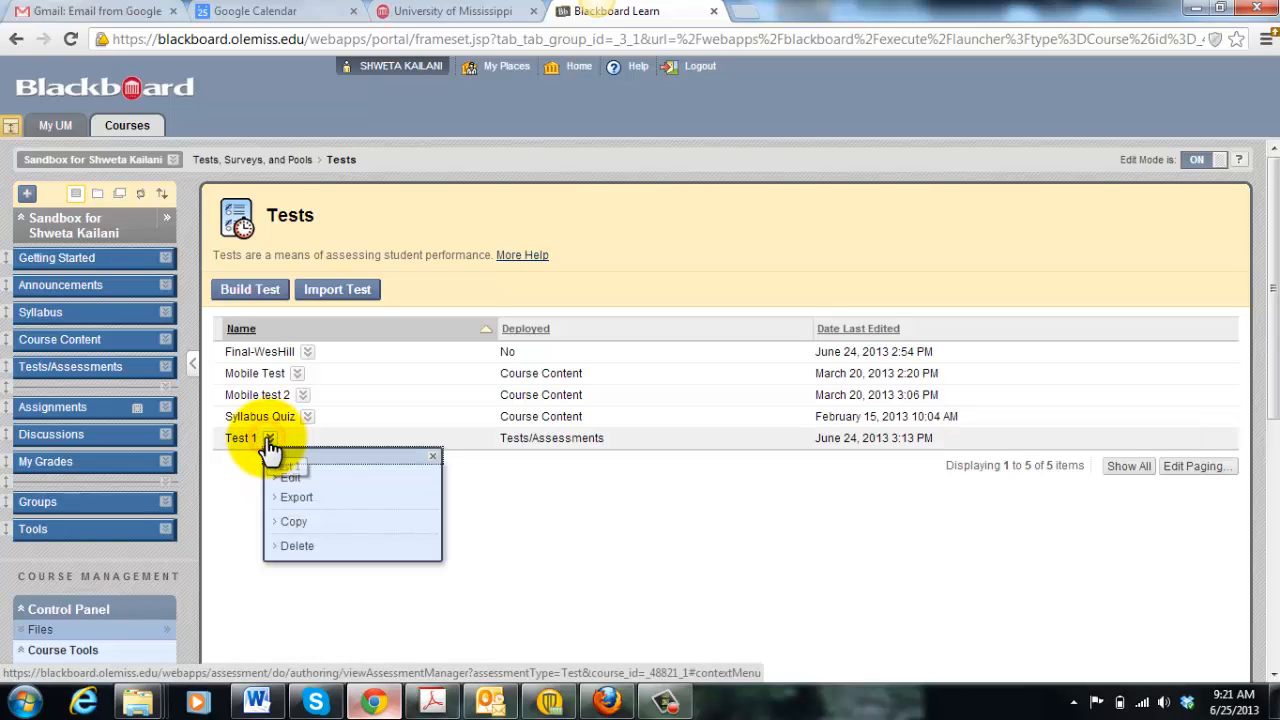
{"action": "left_click", "coordinate": [294, 530]}
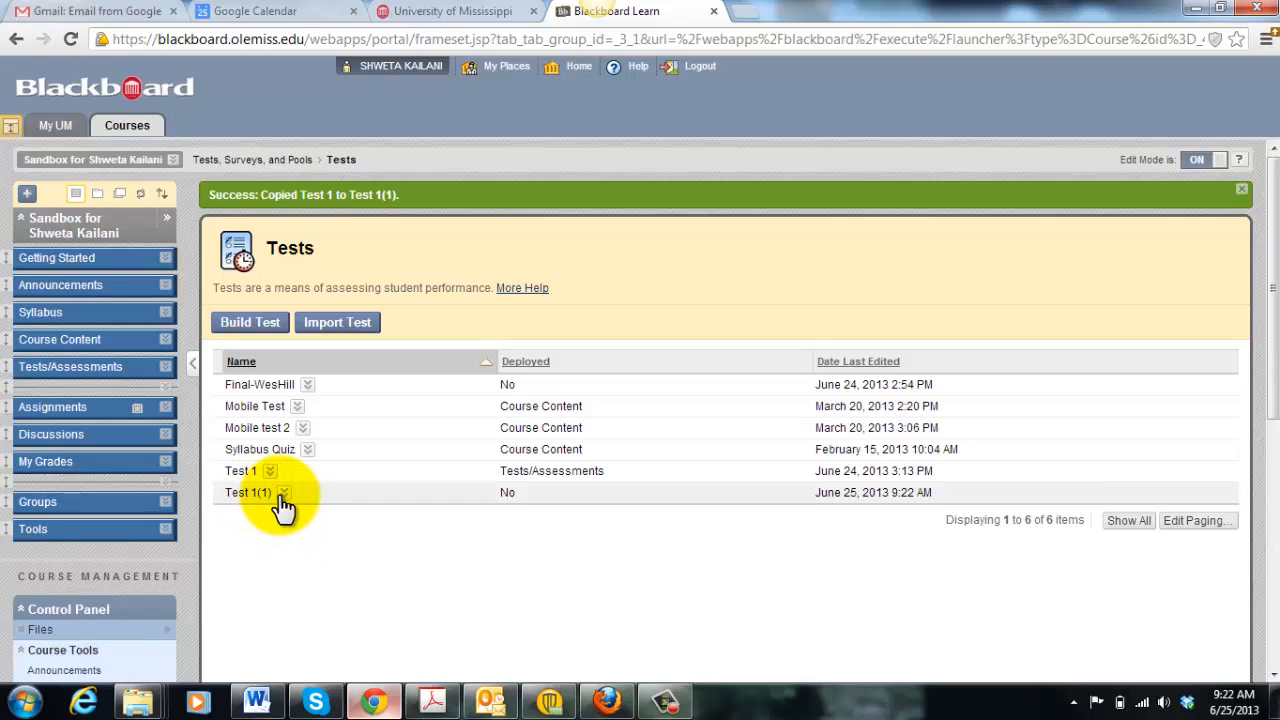
{"action": "left_click", "coordinate": [284, 494]}
{"action": "left_click", "coordinate": [239, 532]}
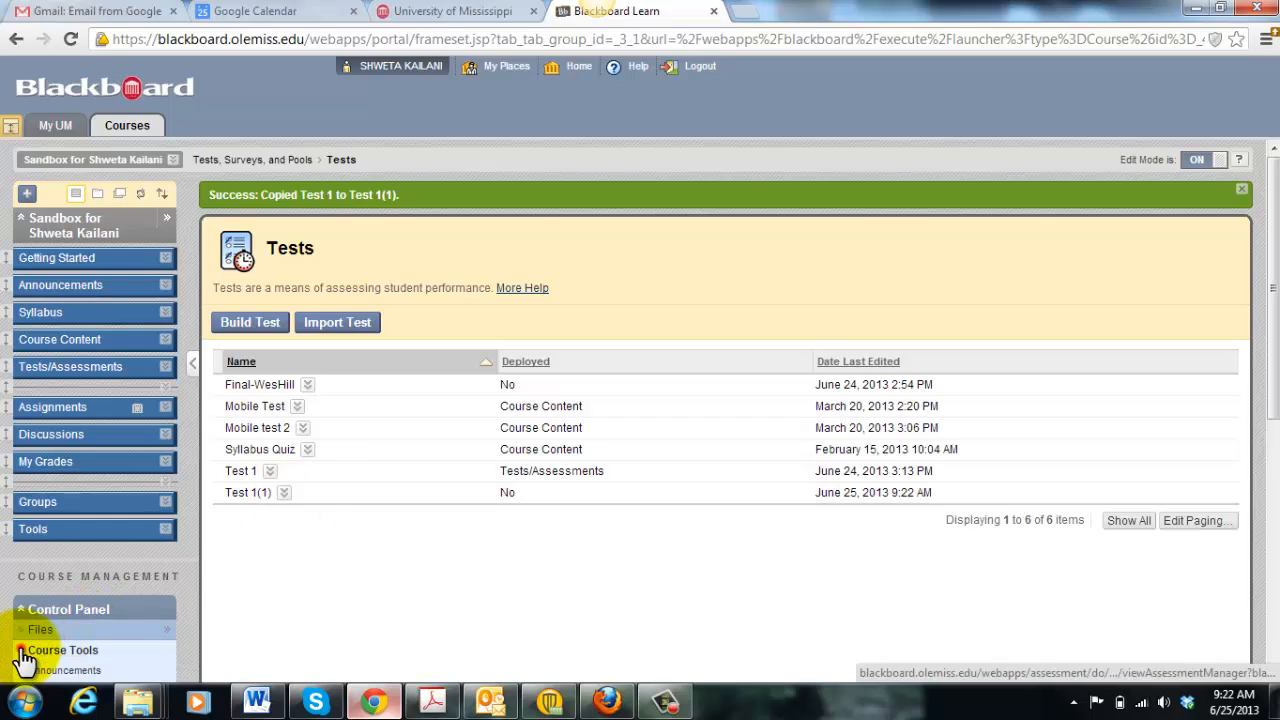
Switch to the Word checklist to read the step about deploying the test copy, and return to Blackboard in Chrome.
{"action": "left_click", "coordinate": [256, 700]}
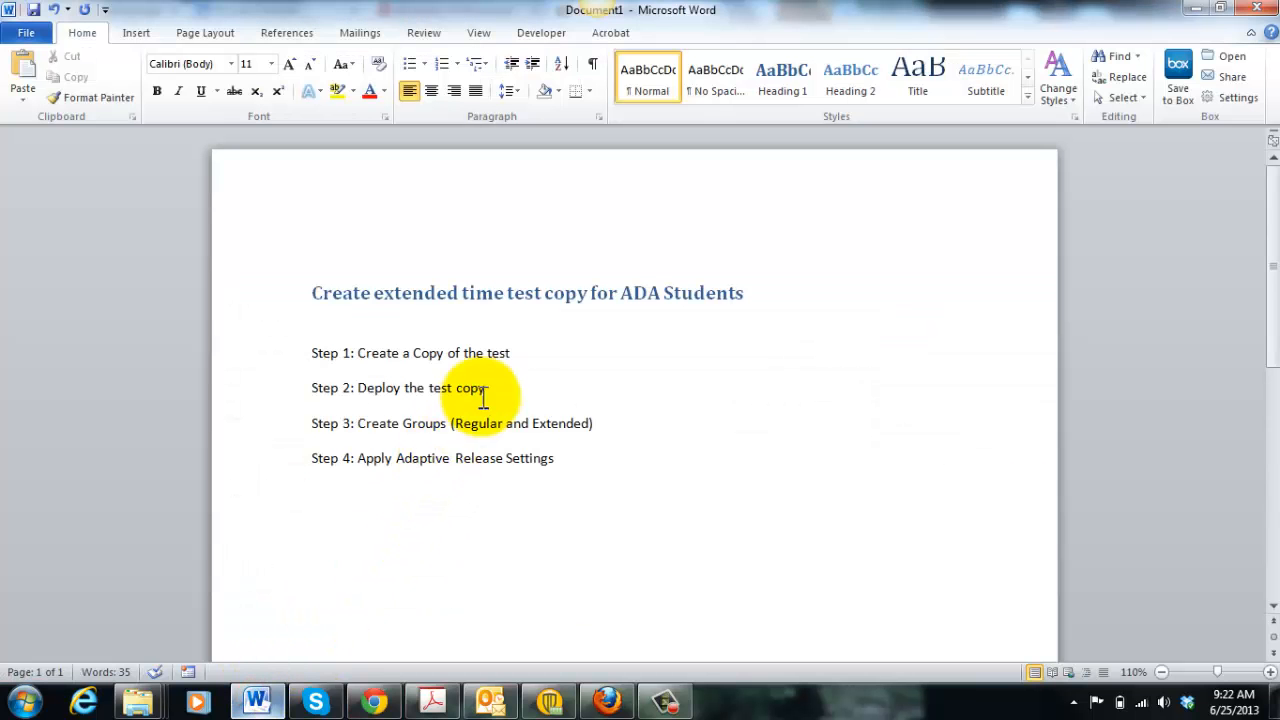
{"action": "left_click_drag", "start_coordinate": [484, 398], "coordinate": [320, 394]}
{"action": "left_click", "coordinate": [600, 460]}
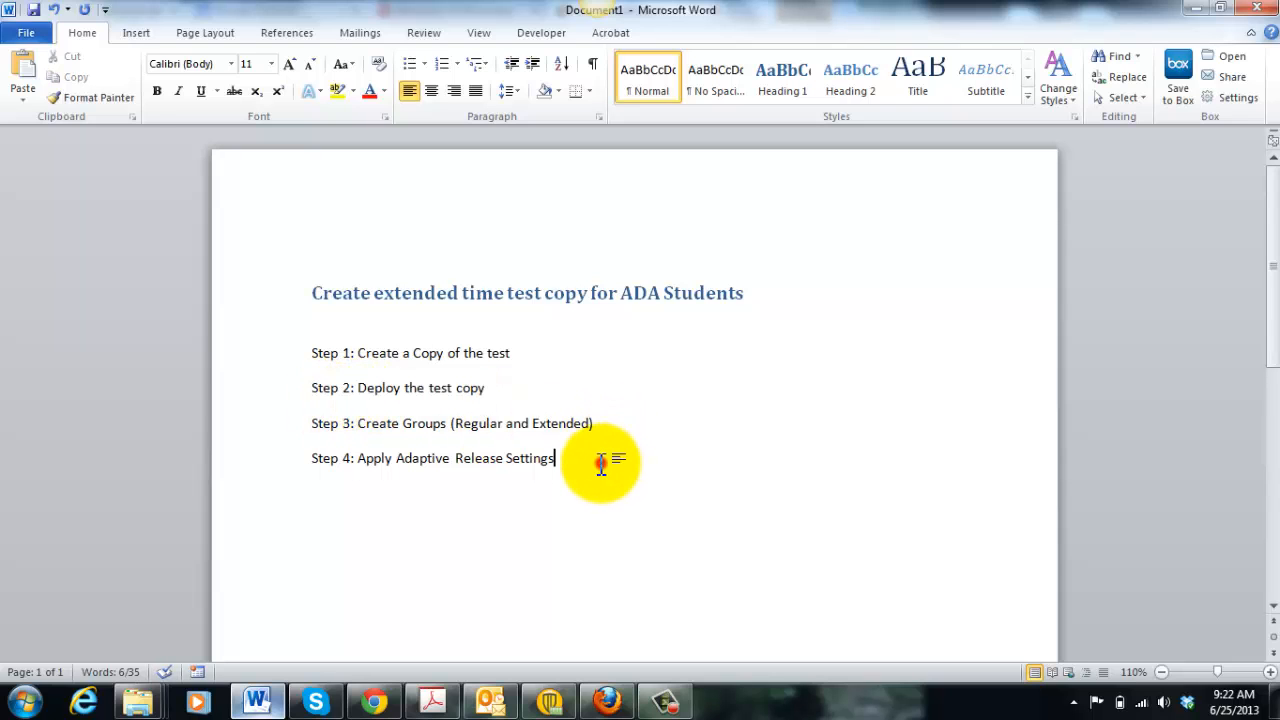
{"action": "left_click", "coordinate": [373, 700]}
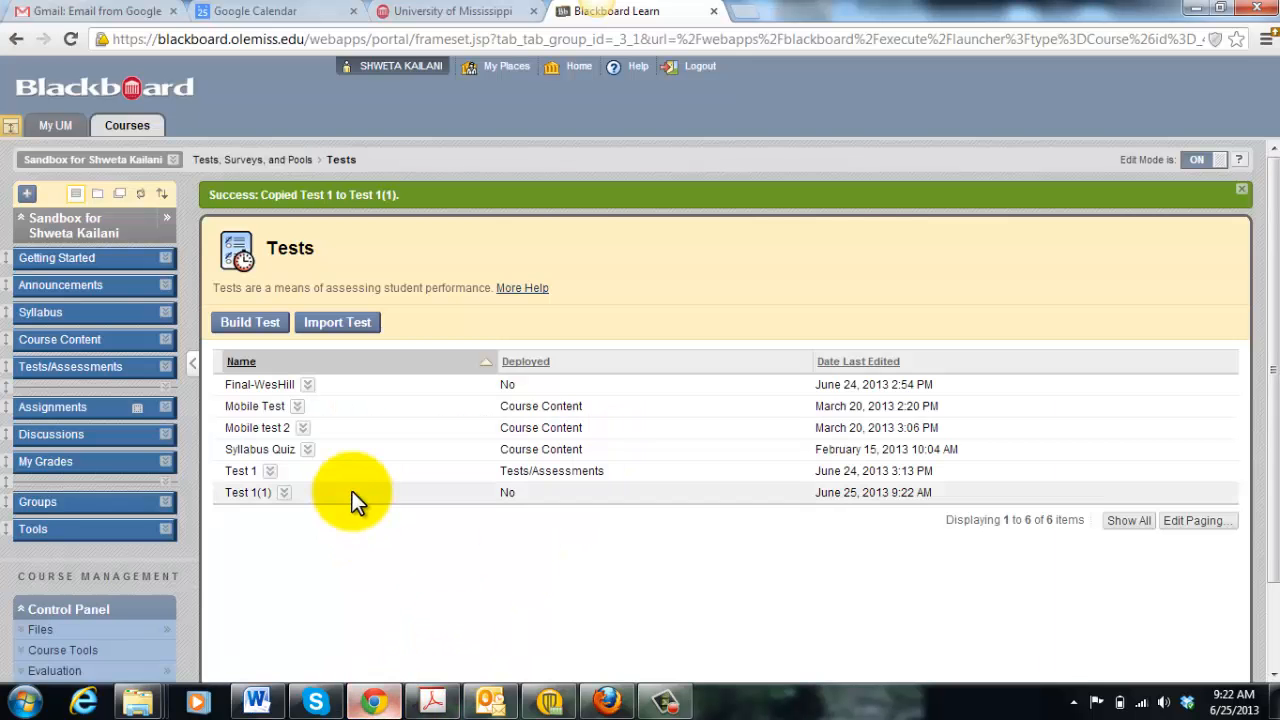
Deploy the existing test Test 1(1) to the Tests/Assessments content area.
{"action": "left_click", "coordinate": [42, 368]}
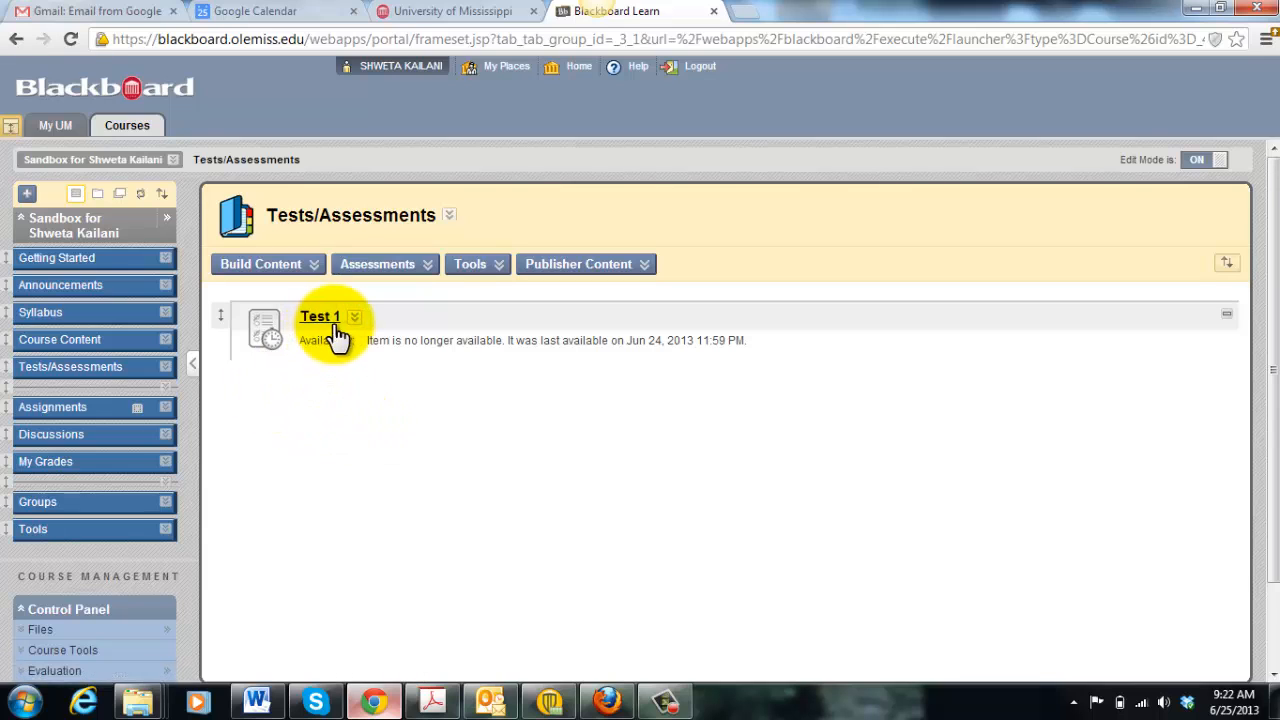
{"action": "left_click", "coordinate": [428, 264]}
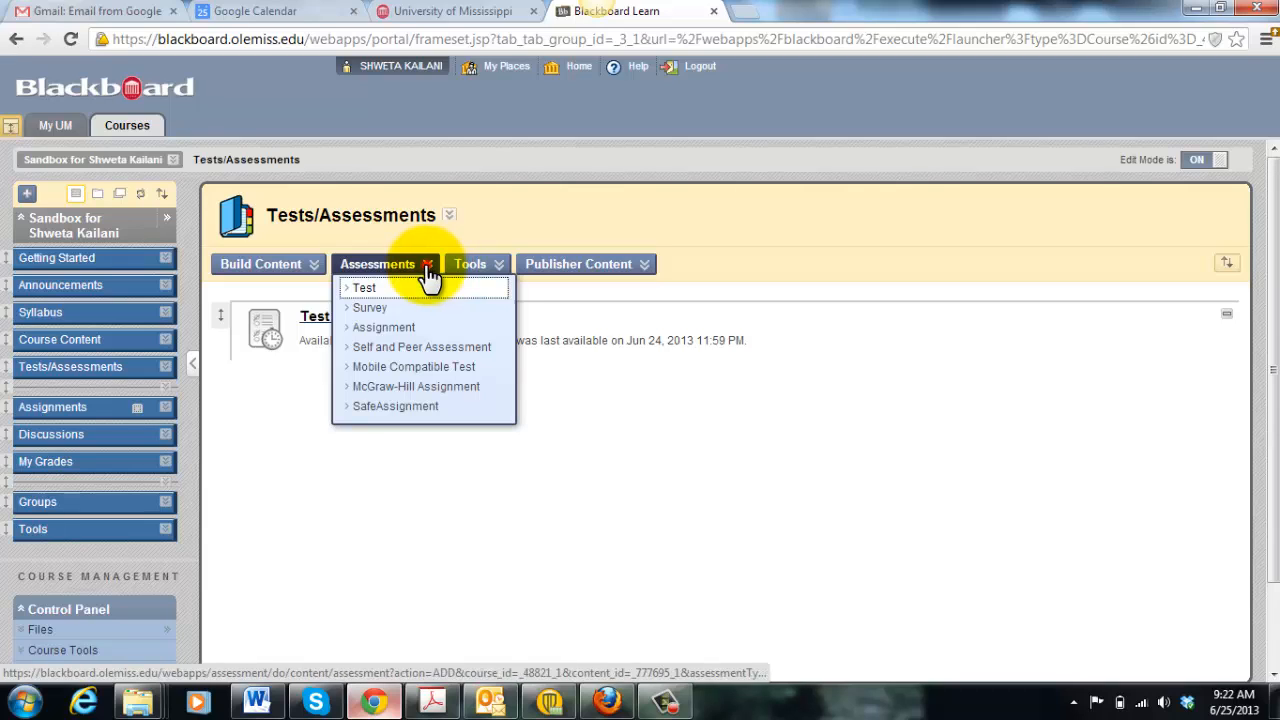
{"action": "left_click", "coordinate": [357, 290]}
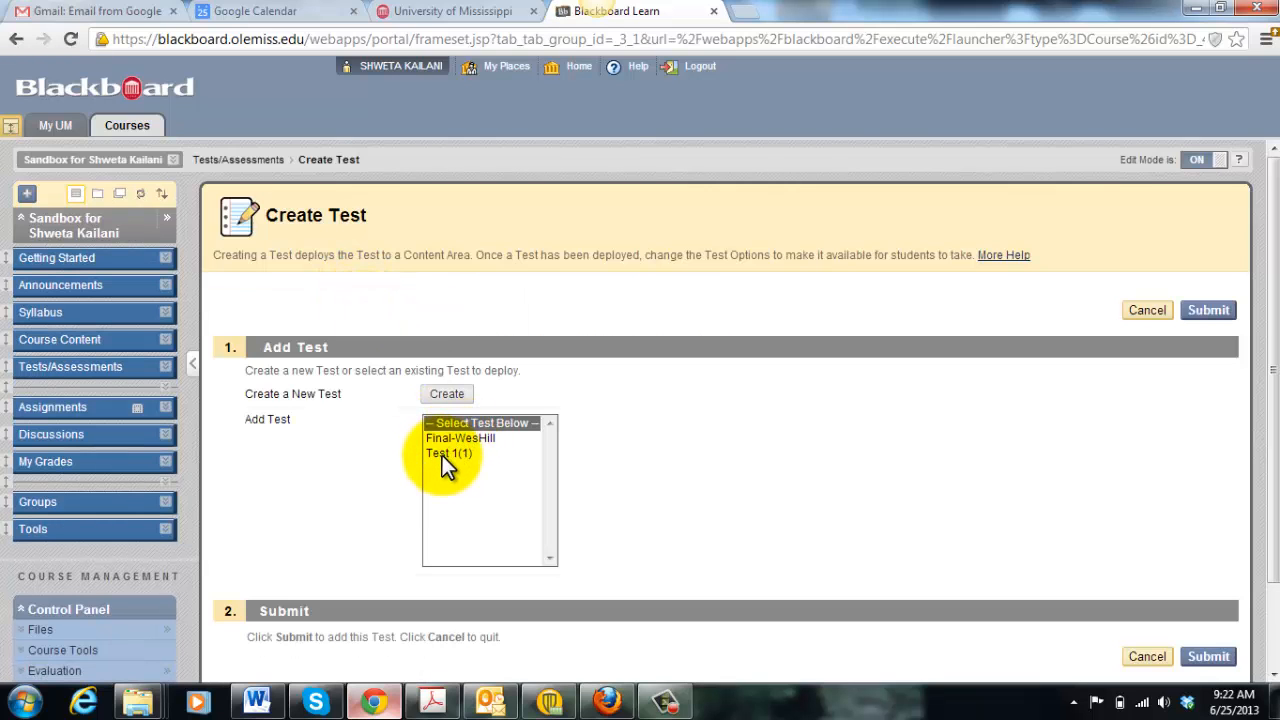
{"action": "left_click", "coordinate": [442, 455]}
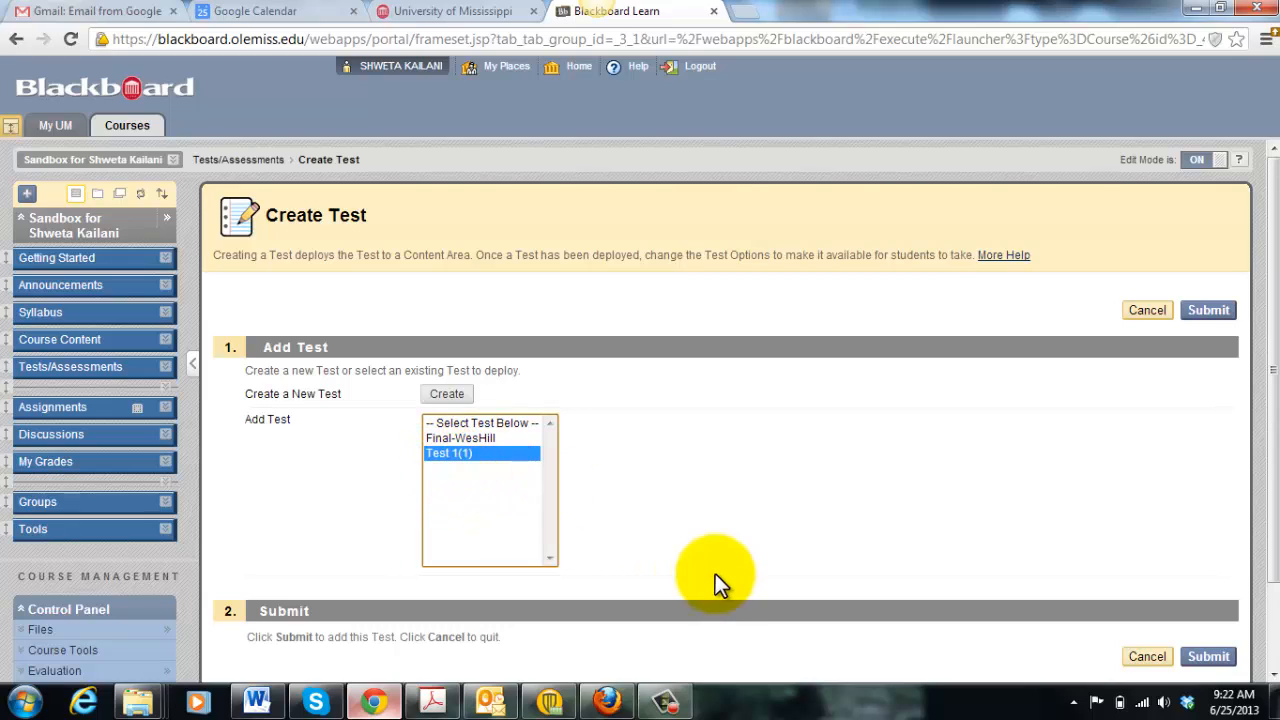
{"action": "left_click", "coordinate": [1210, 311]}
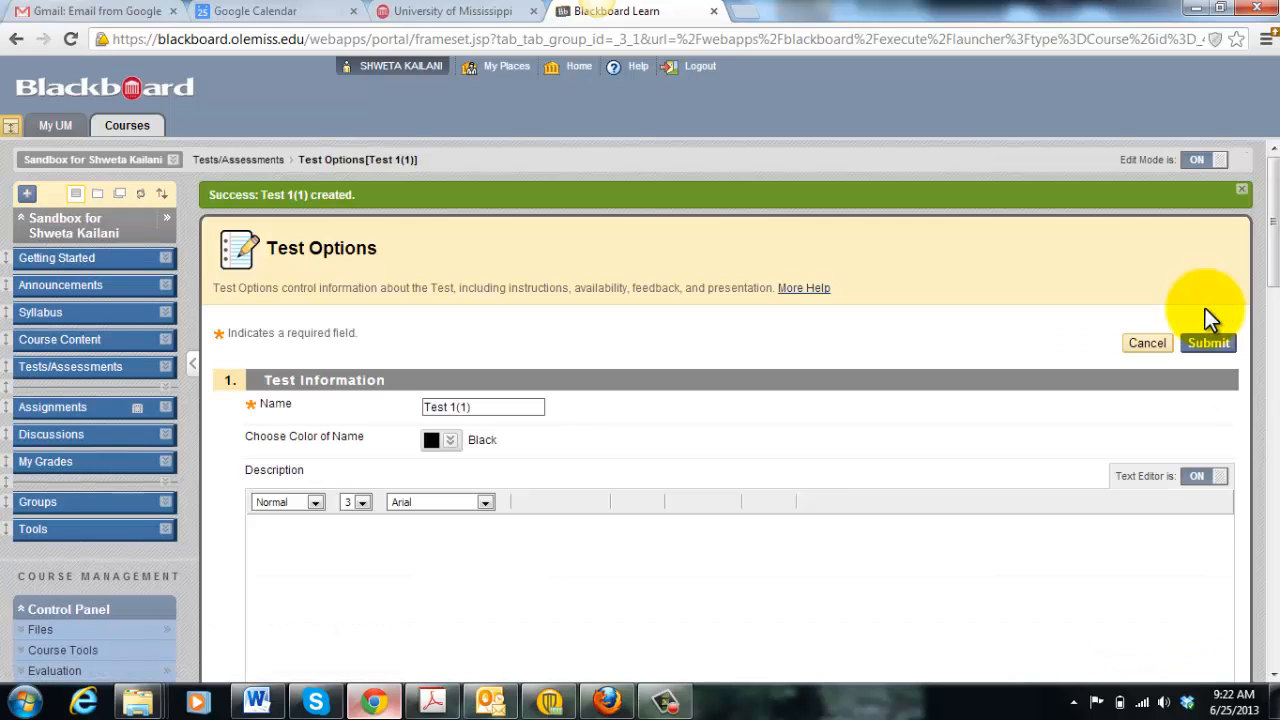
{"action": "left_click", "coordinate": [487, 407]}
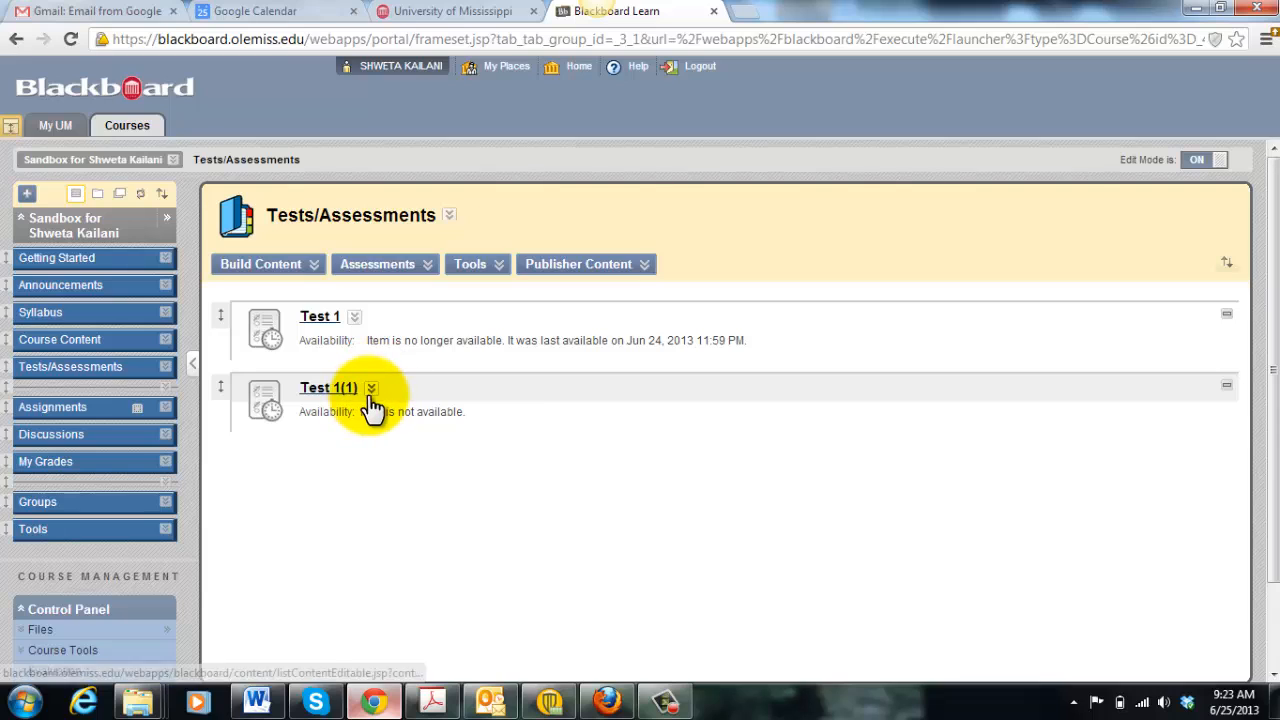
Rename the deployed test copy as Test 1(A) and return to the Tests/Assessments content area.
{"action": "left_click", "coordinate": [371, 388]}
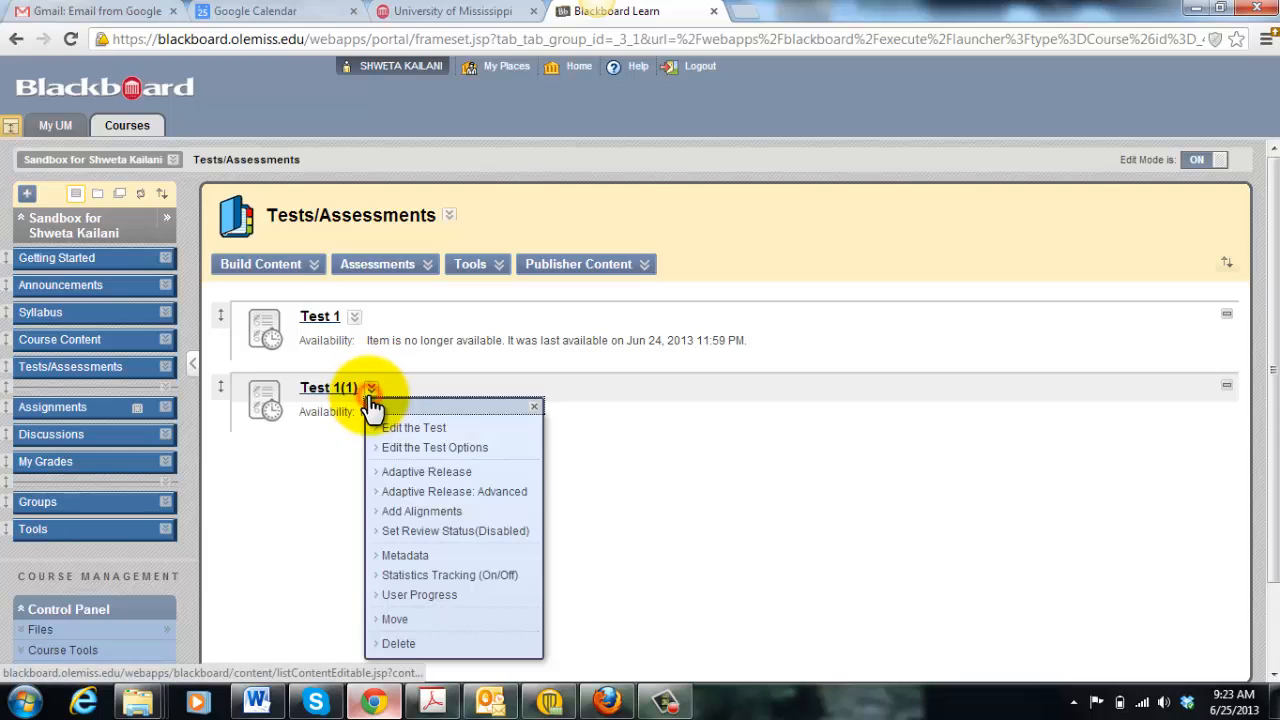
{"action": "left_click", "coordinate": [413, 428]}
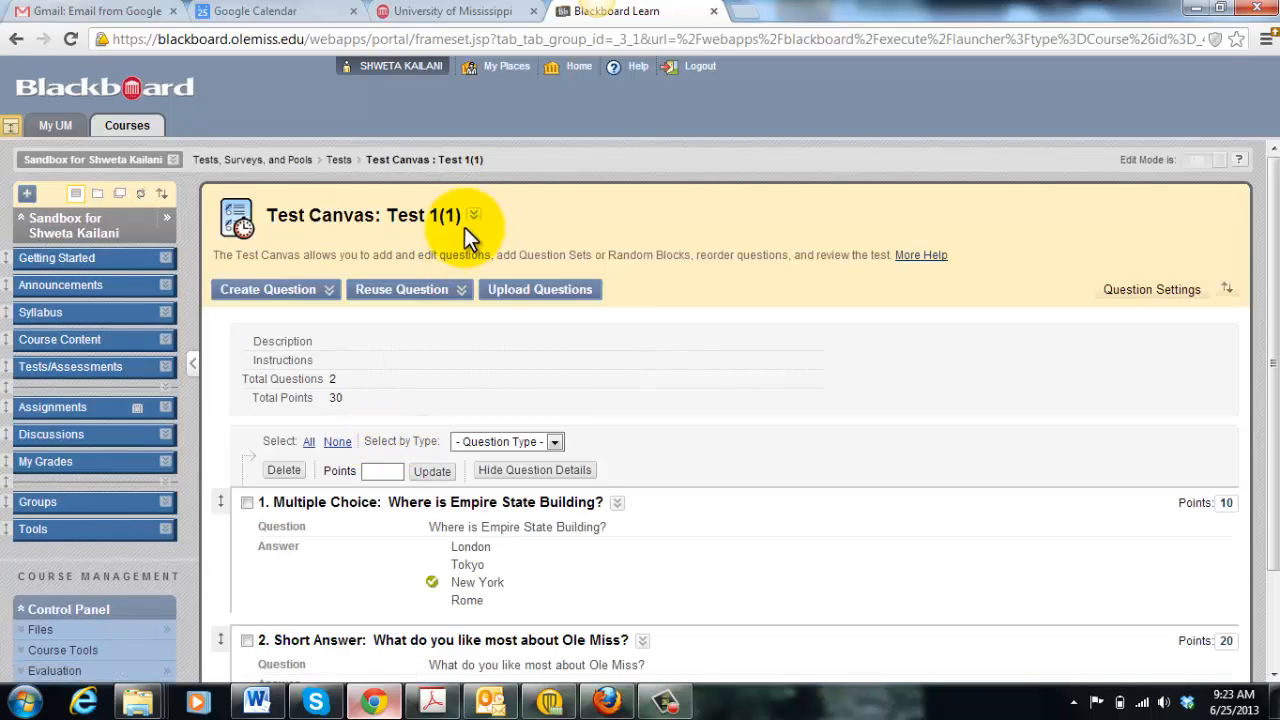
{"action": "left_click", "coordinate": [474, 219]}
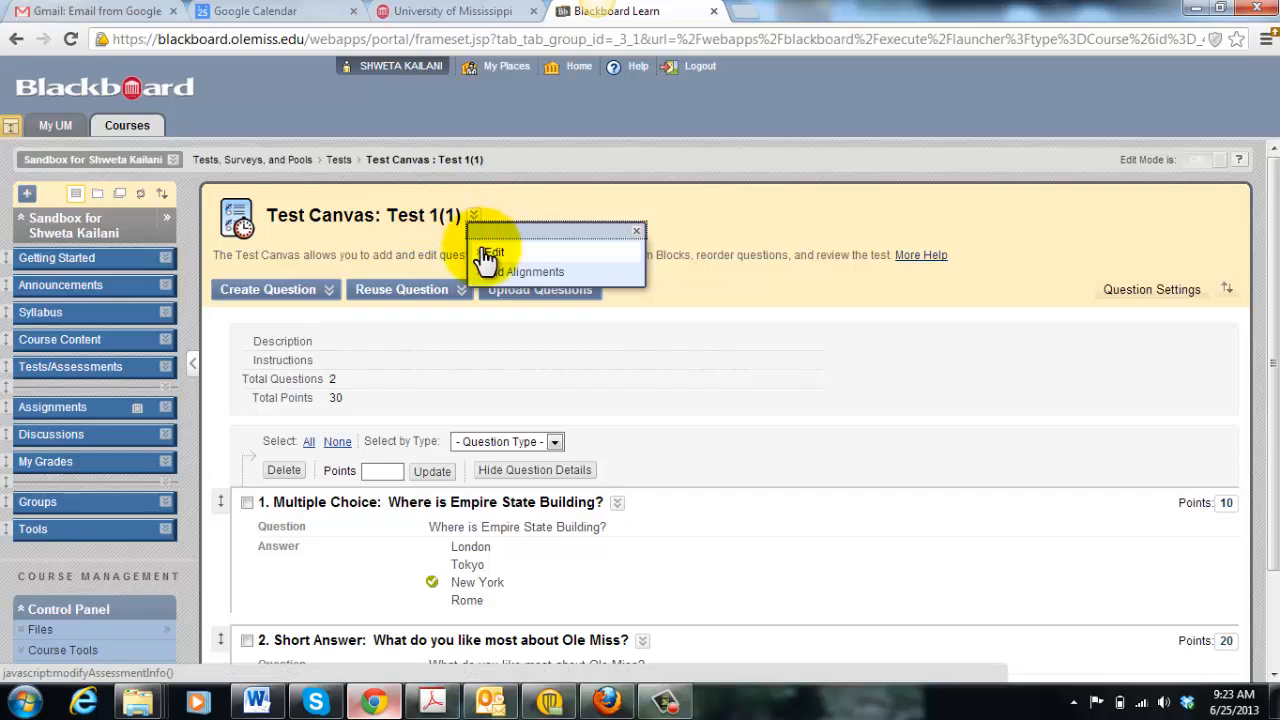
{"action": "left_click", "coordinate": [494, 254]}
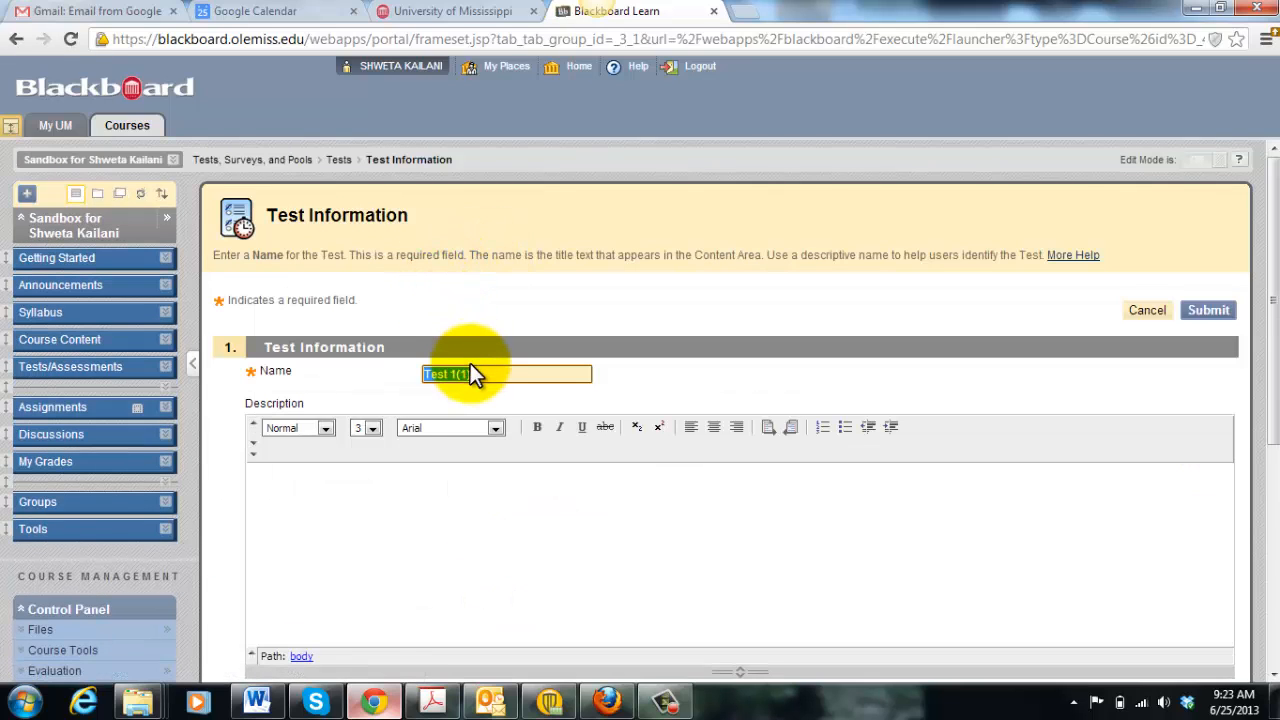
{"action": "left_click", "coordinate": [472, 373]}
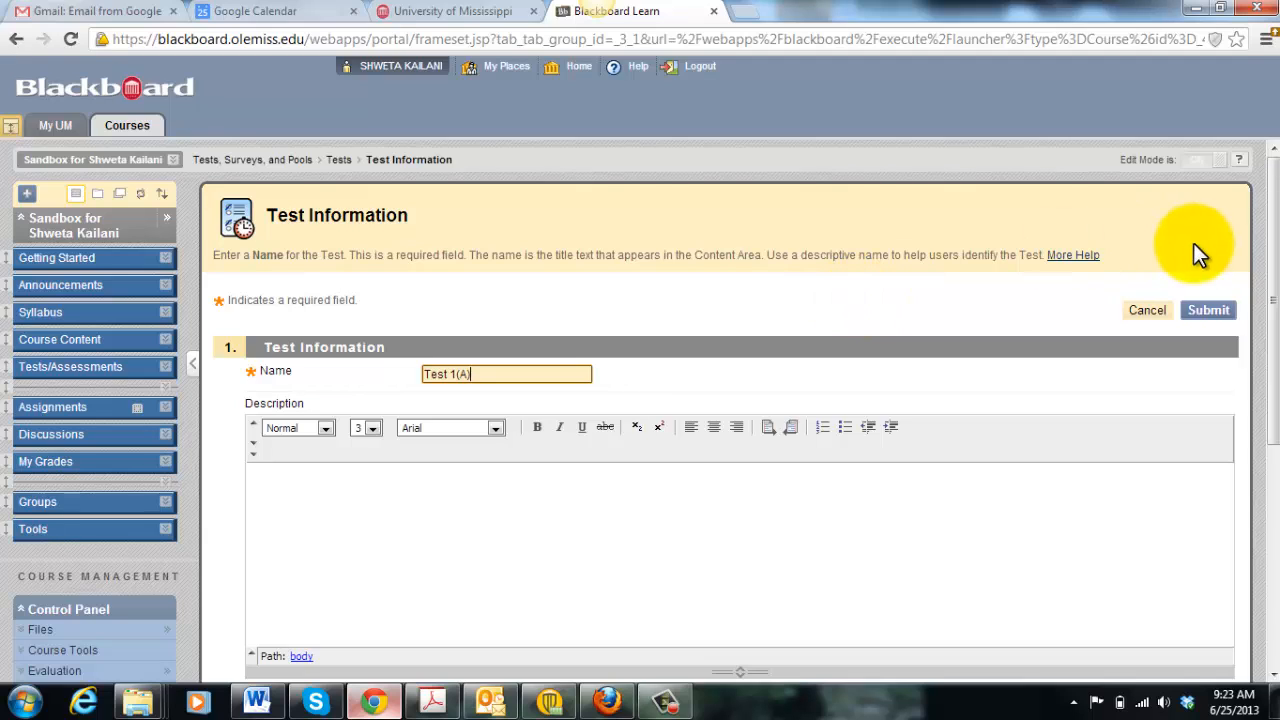
{"action": "left_click", "coordinate": [1209, 311]}
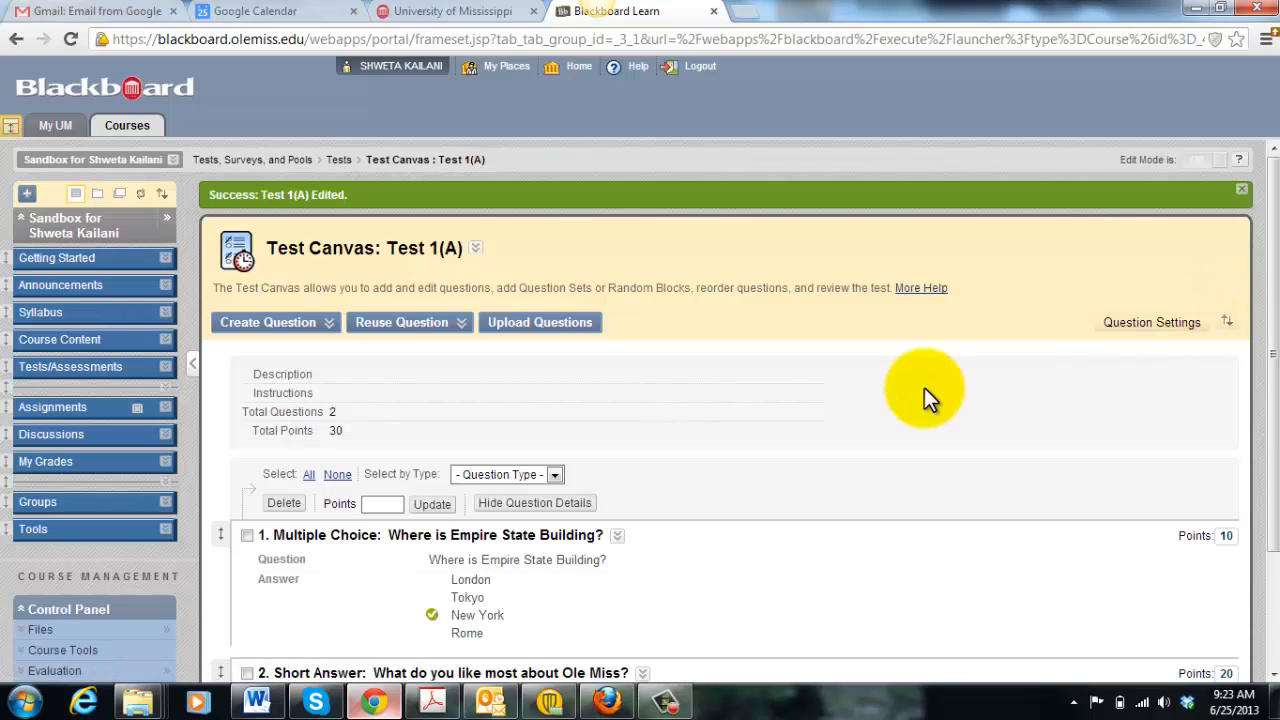
{"action": "left_click", "coordinate": [338, 162]}
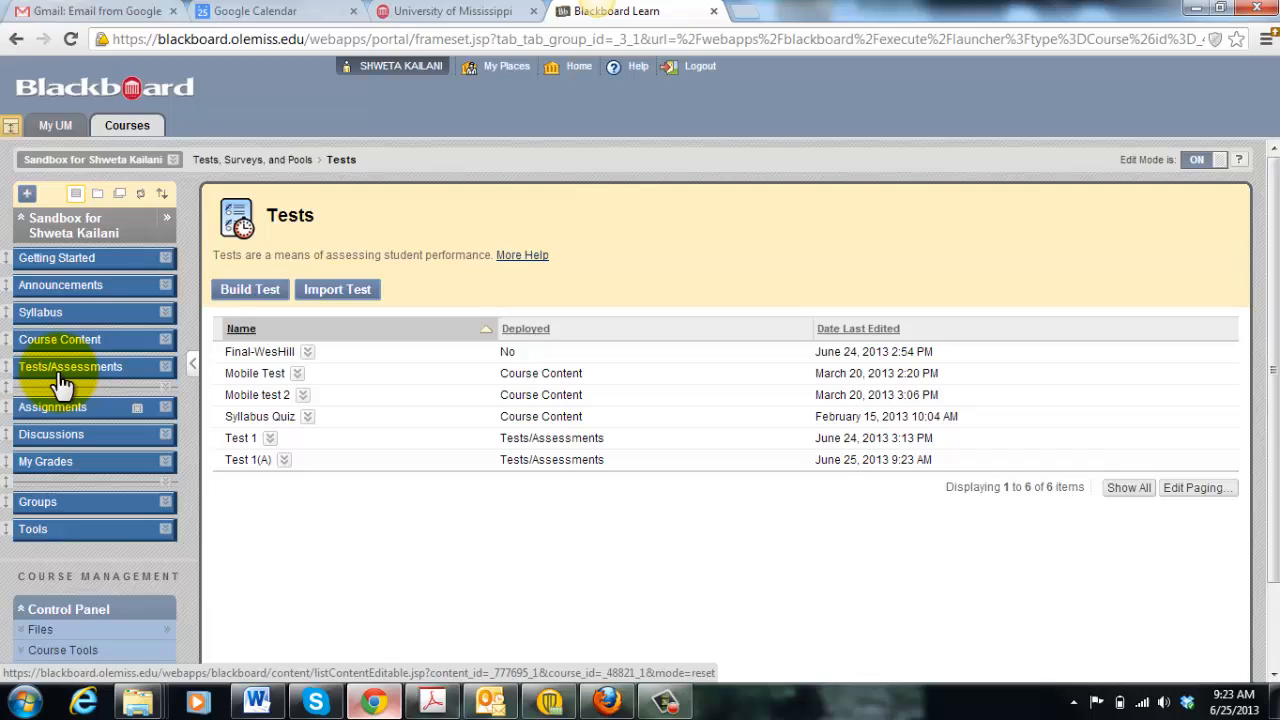
{"action": "left_click", "coordinate": [62, 380]}
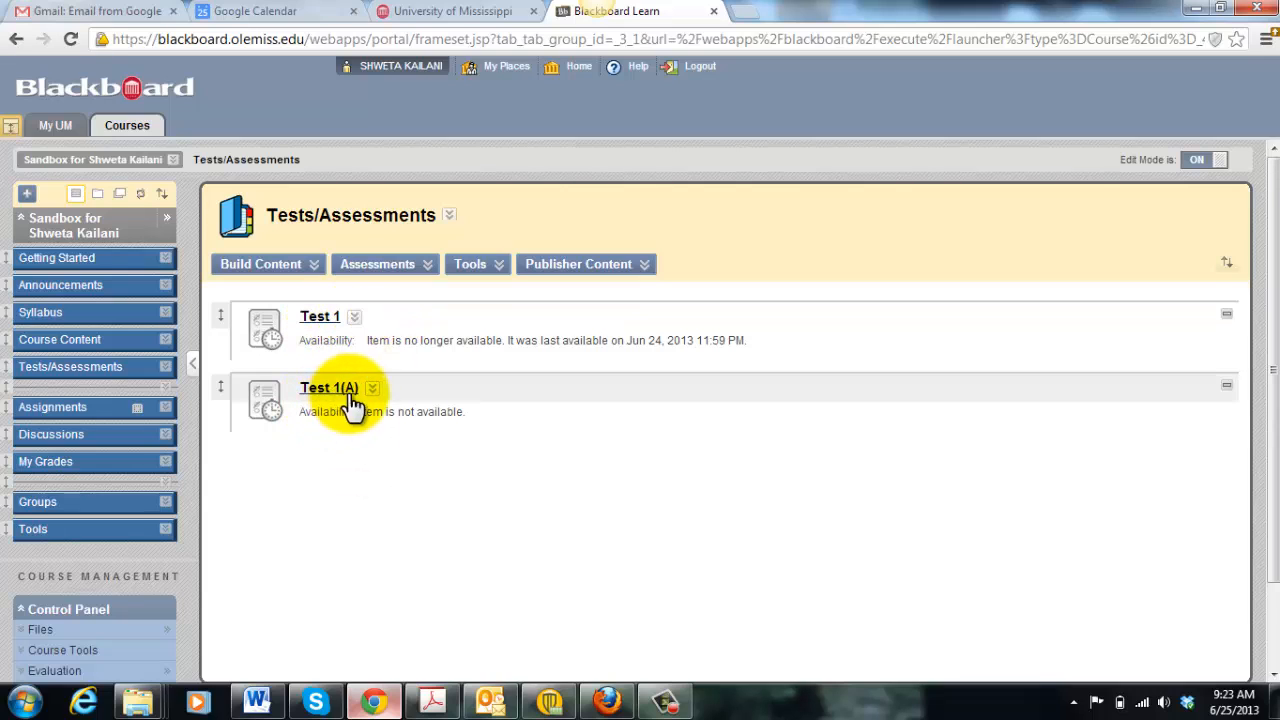
Switch to the Word checklist to read the step about creating Regular and Extended groups, and return to Blackboard in Chrome.
{"action": "left_click", "coordinate": [258, 702]}
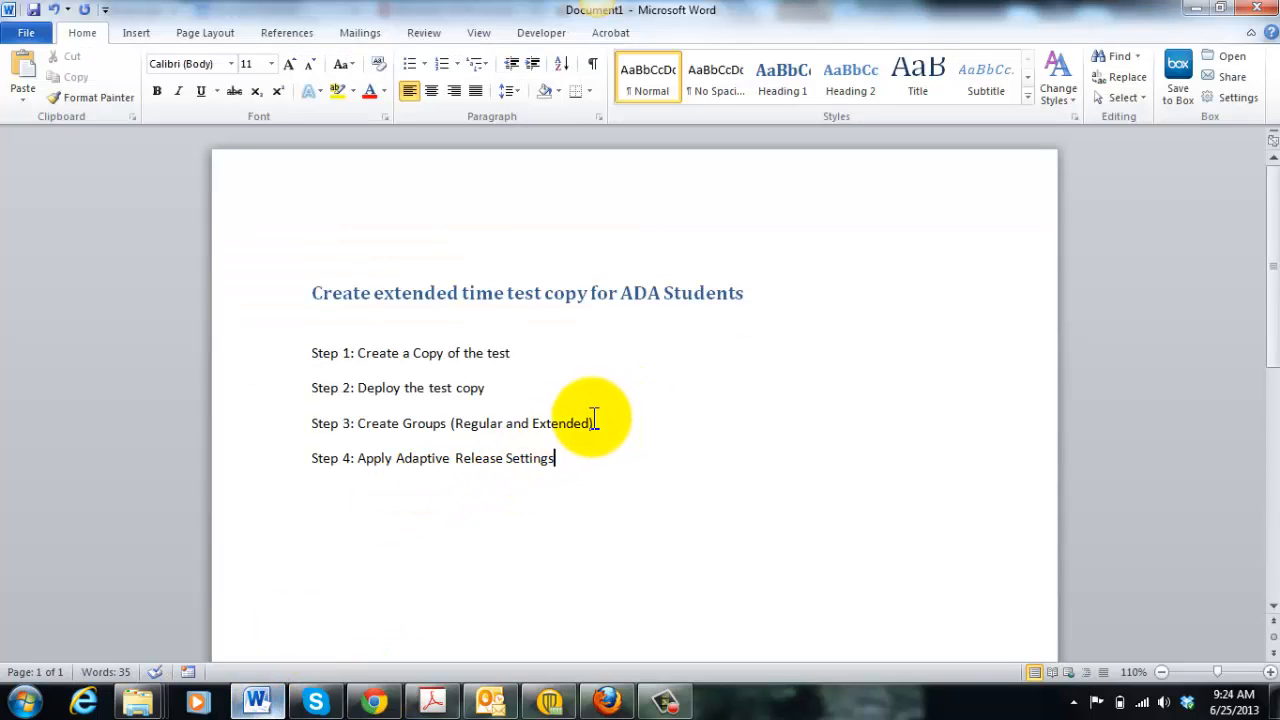
{"action": "left_click_drag", "start_coordinate": [598, 423], "coordinate": [484, 389]}
{"action": "left_click", "coordinate": [644, 420]}
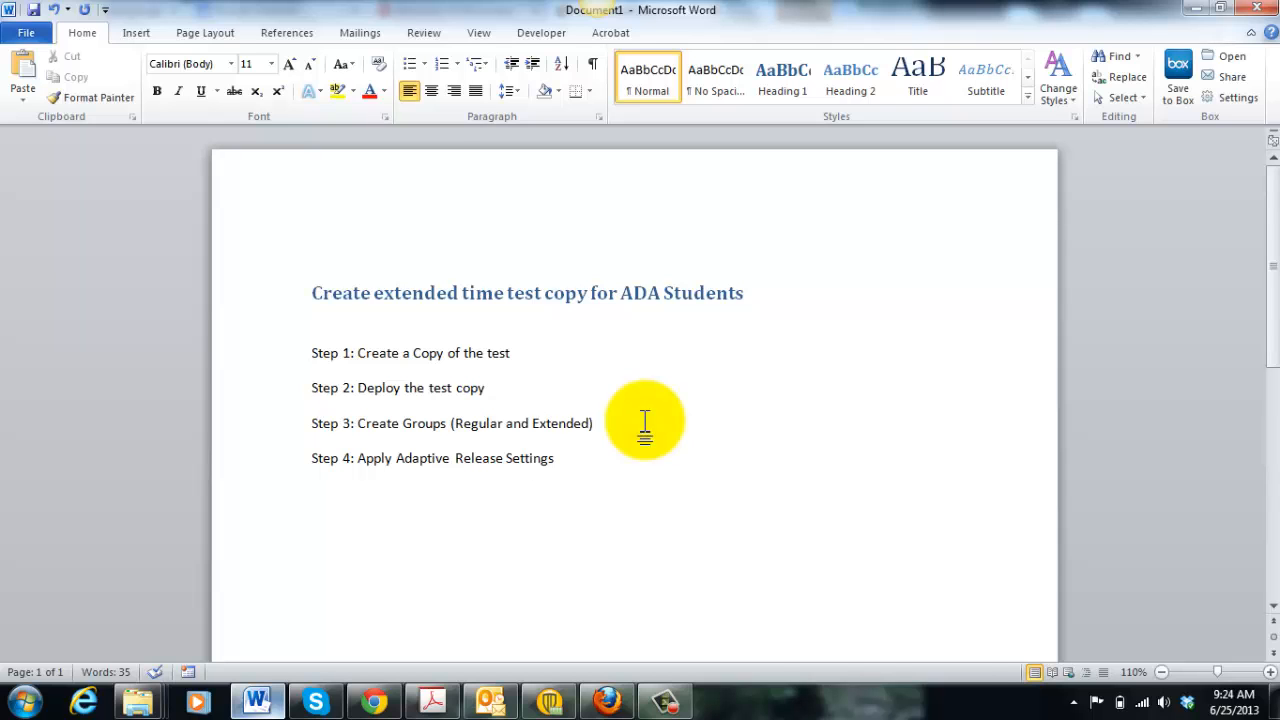
{"action": "left_click", "coordinate": [378, 703]}
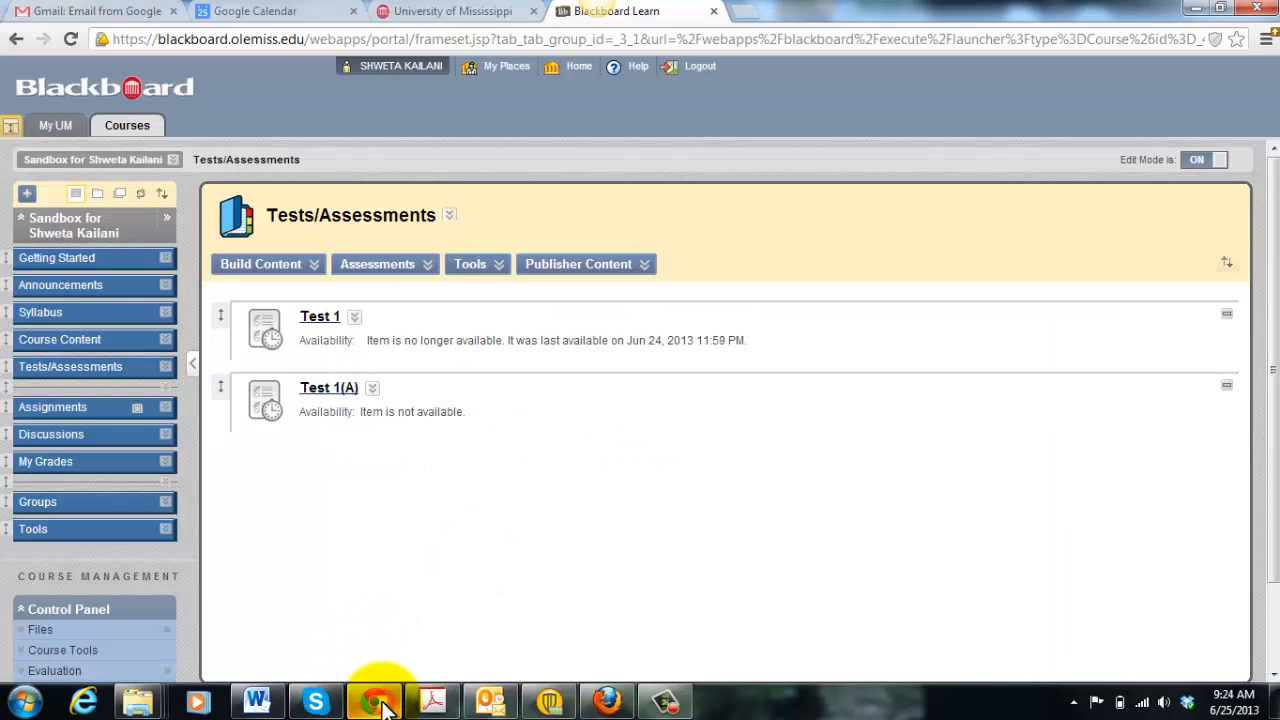
Start a new single group with manual enrollment from the course's Groups page.
{"action": "left_click", "coordinate": [25, 617]}
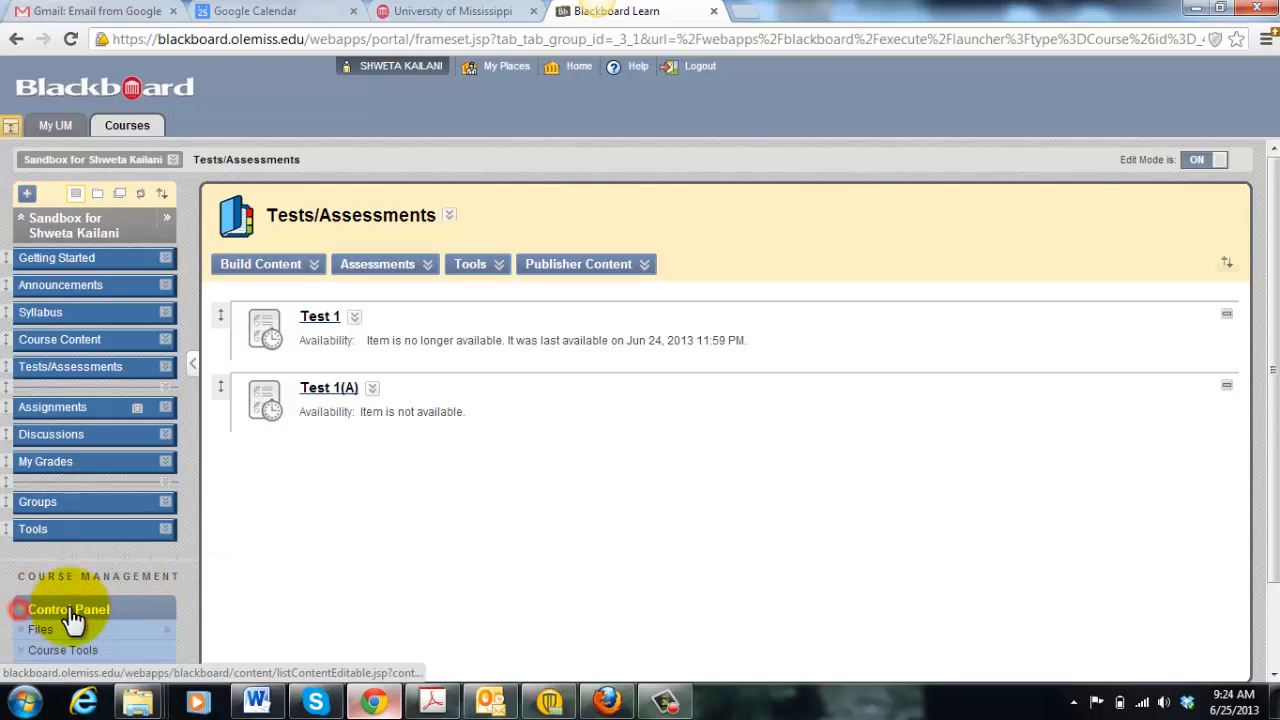
{"action": "scroll", "coordinate": [120, 620], "scroll_direction": "down", "scroll_amount": 1}
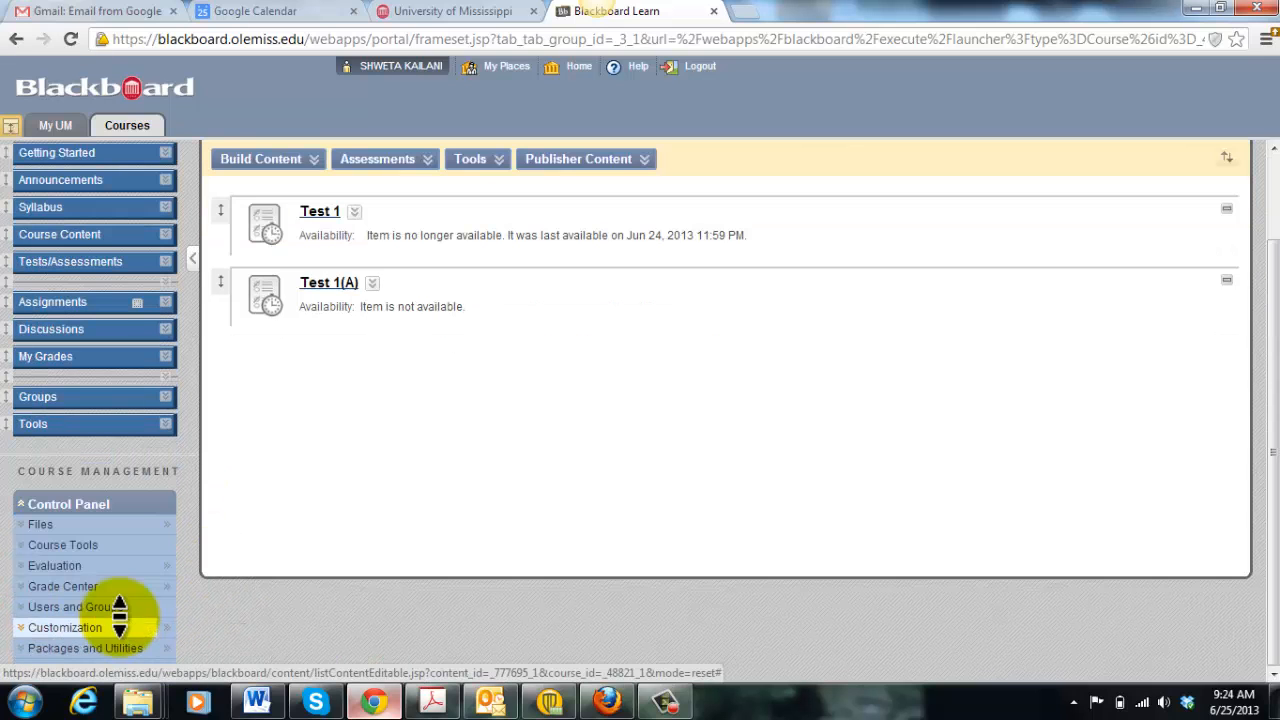
{"action": "left_click", "coordinate": [22, 612]}
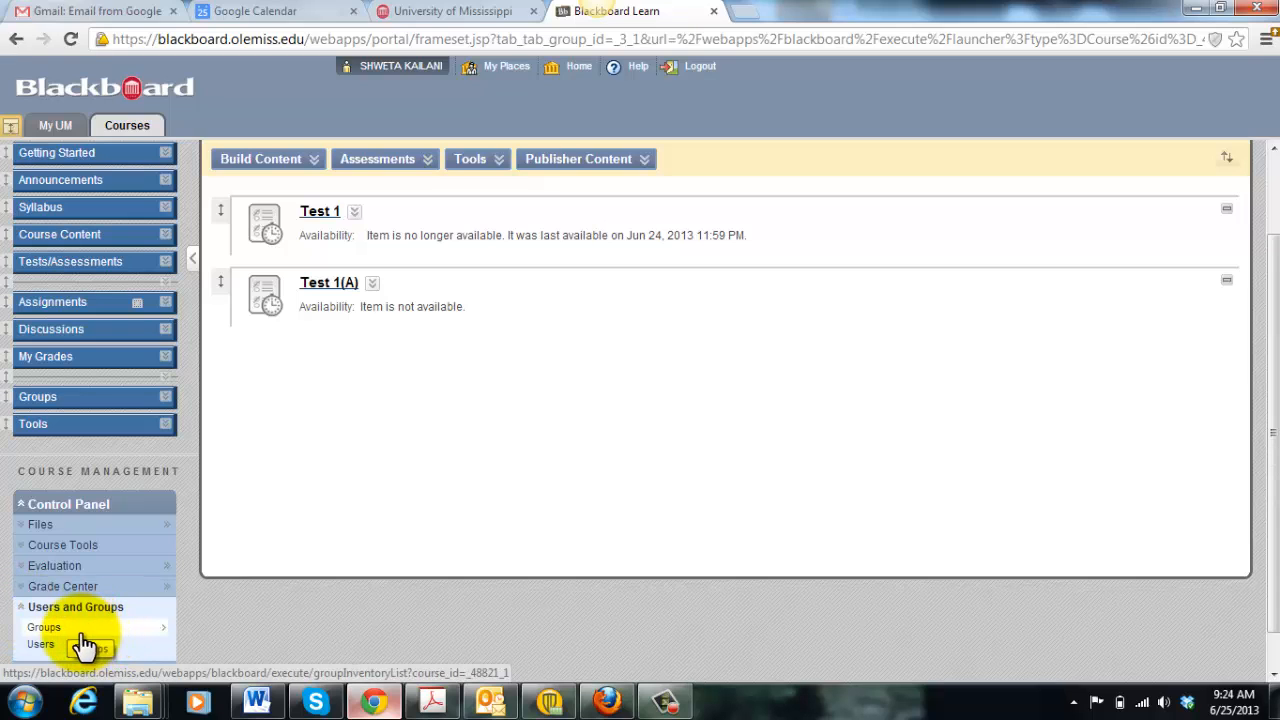
{"action": "left_click", "coordinate": [55, 628]}
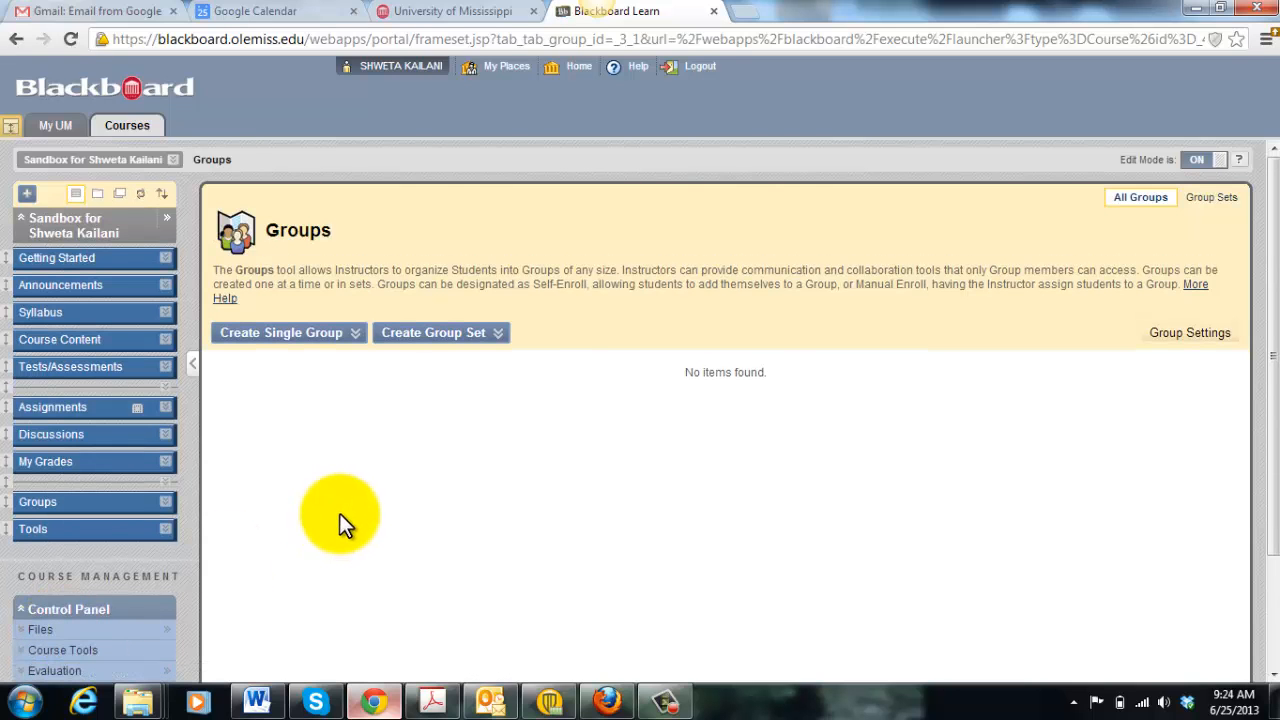
{"action": "left_click", "coordinate": [292, 340]}
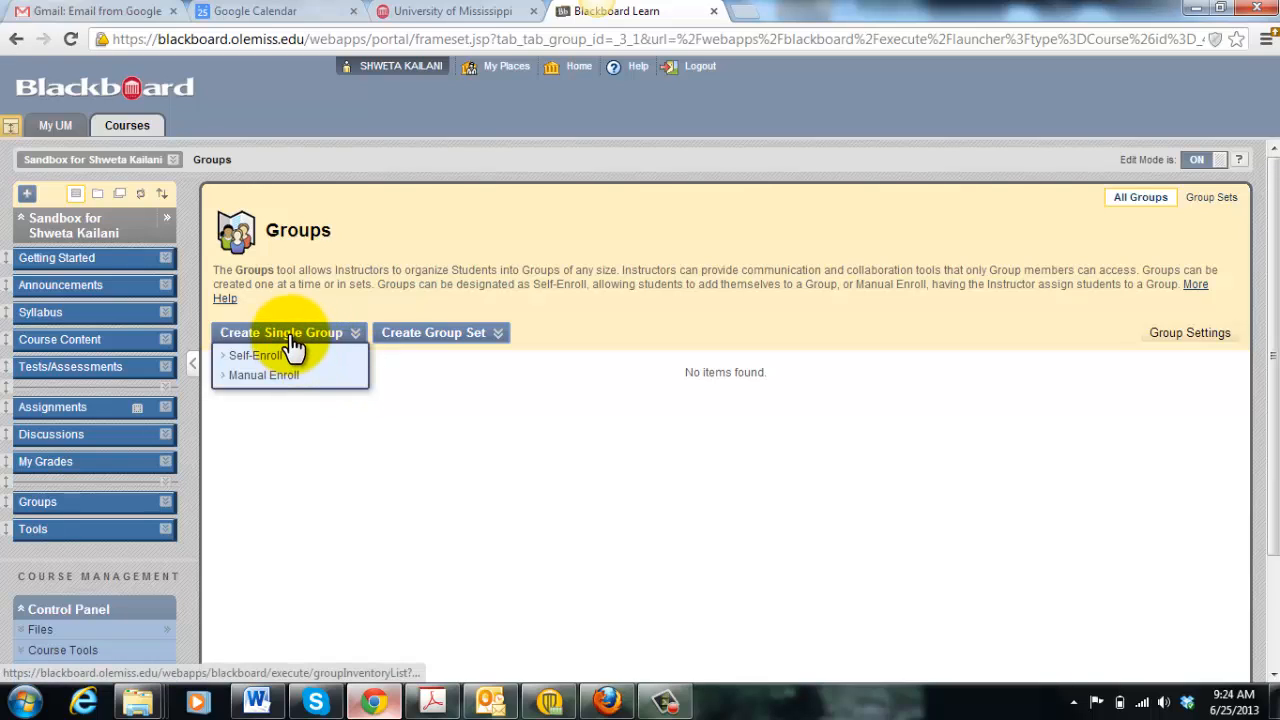
{"action": "left_click", "coordinate": [357, 333]}
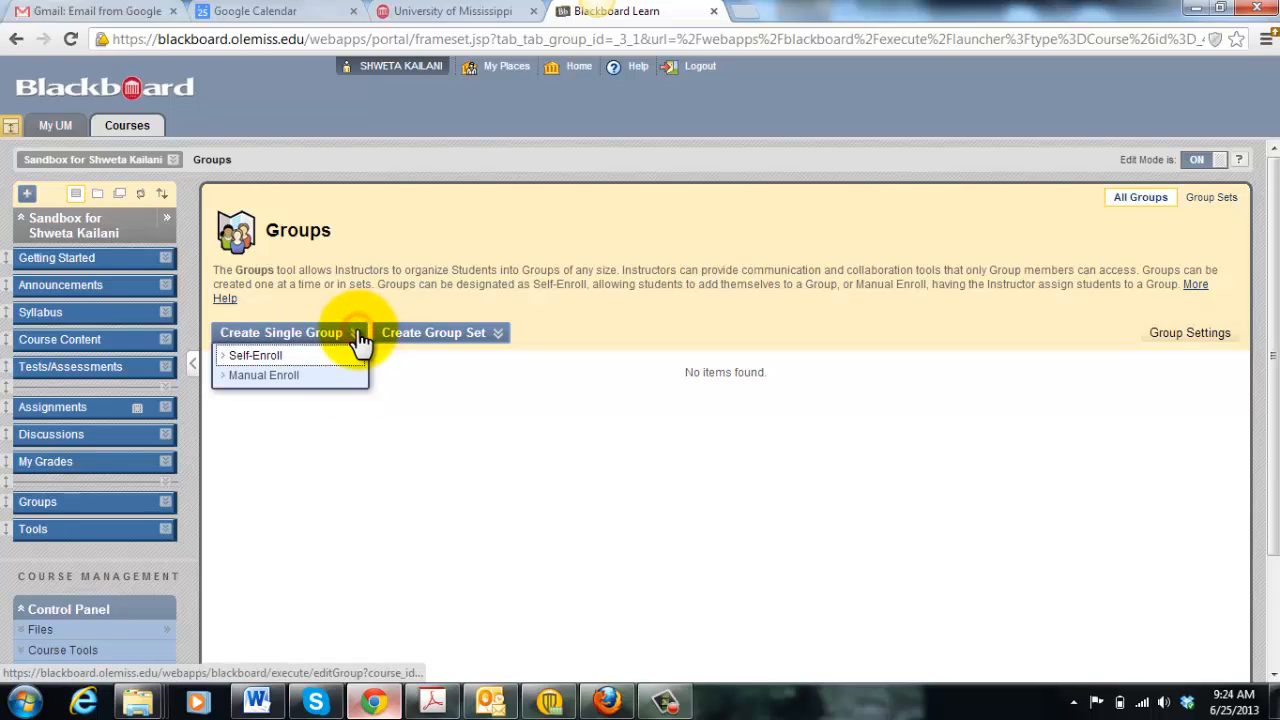
{"action": "left_click", "coordinate": [266, 376]}
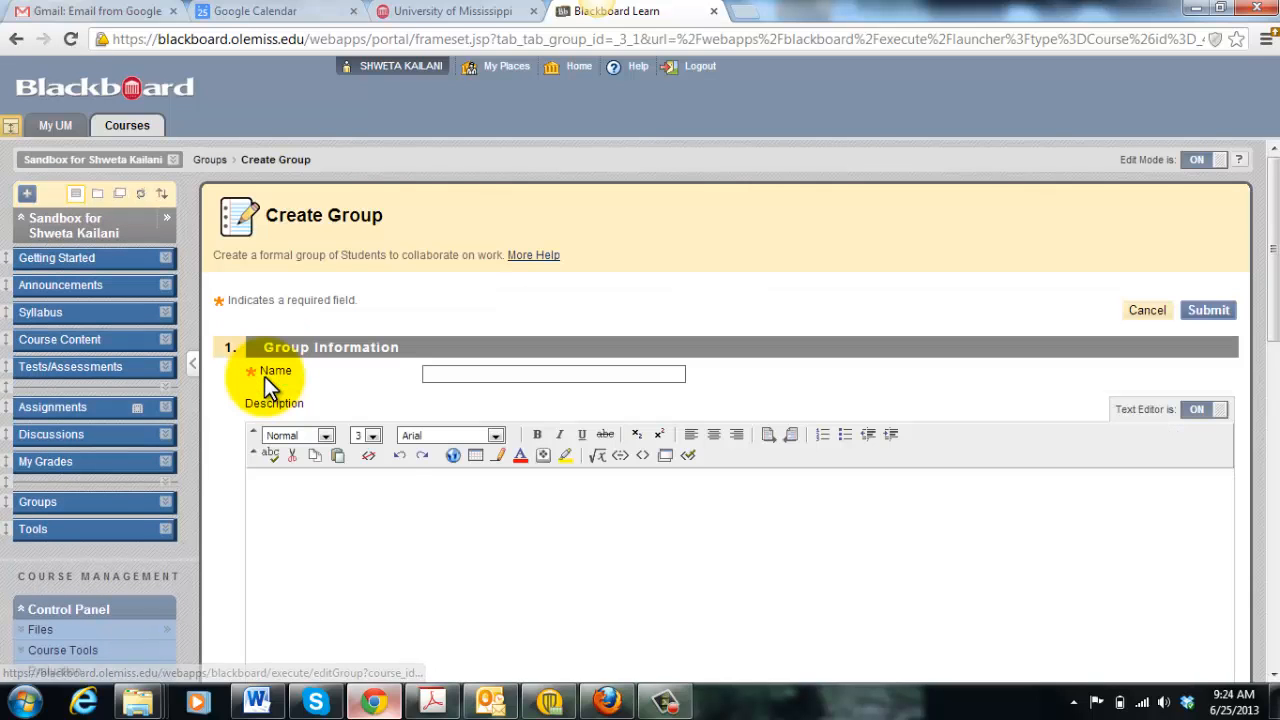
Name the new group Regular and examine its availability and tool options.
{"action": "left_click", "coordinate": [488, 372]}
{"action": "type", "text": "r"}
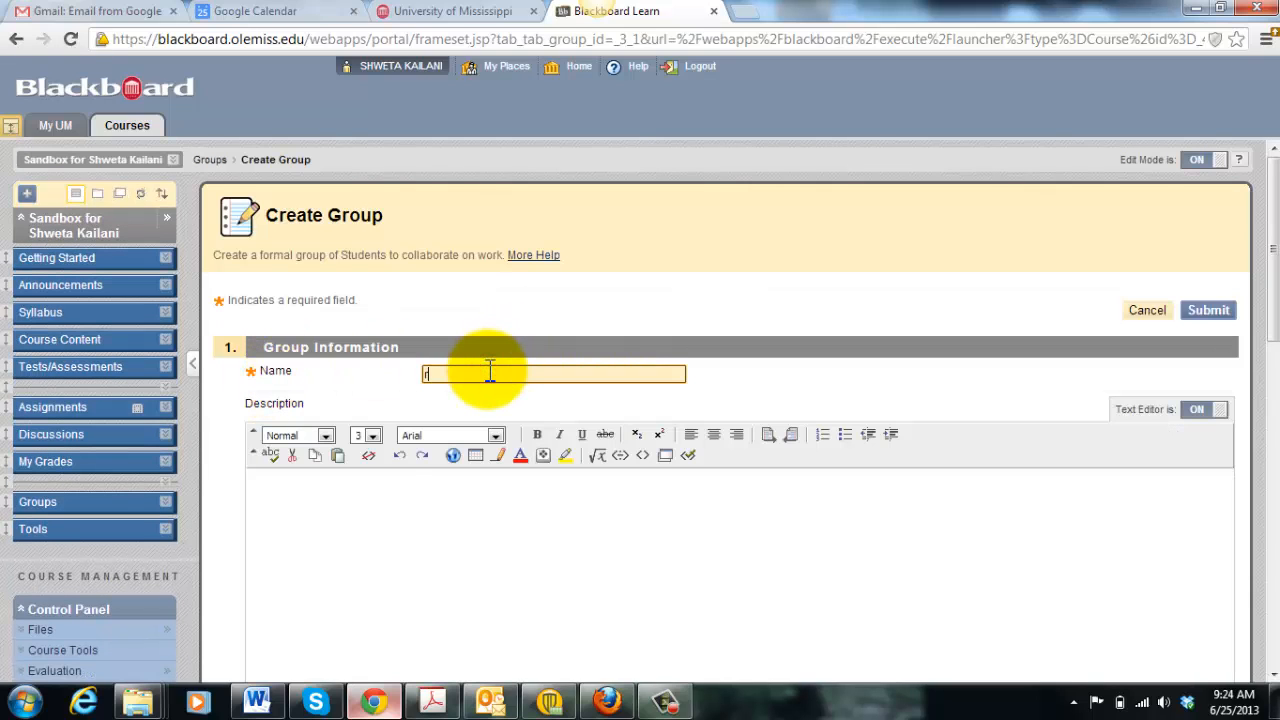
{"action": "type", "text": "EGULAR"}
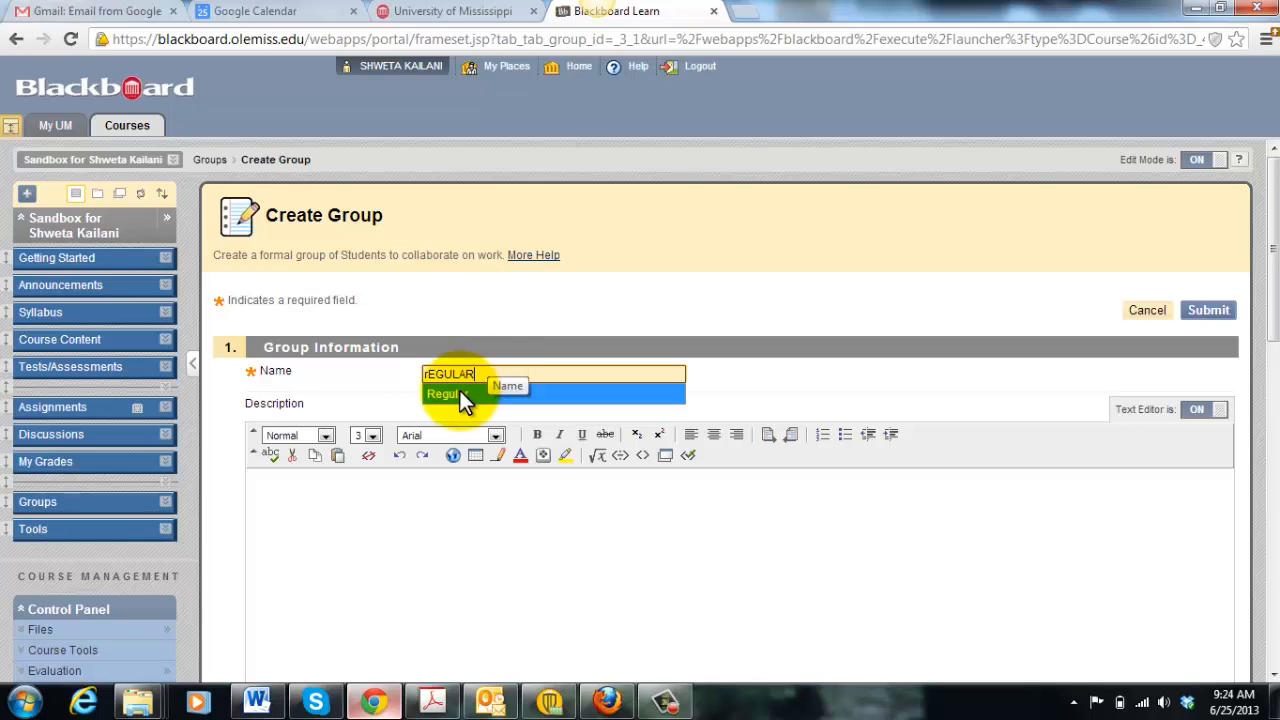
{"action": "left_click", "coordinate": [459, 392]}
{"action": "left_click", "coordinate": [431, 521]}
{"action": "scroll", "coordinate": [434, 521], "scroll_direction": "down", "scroll_amount": 3}
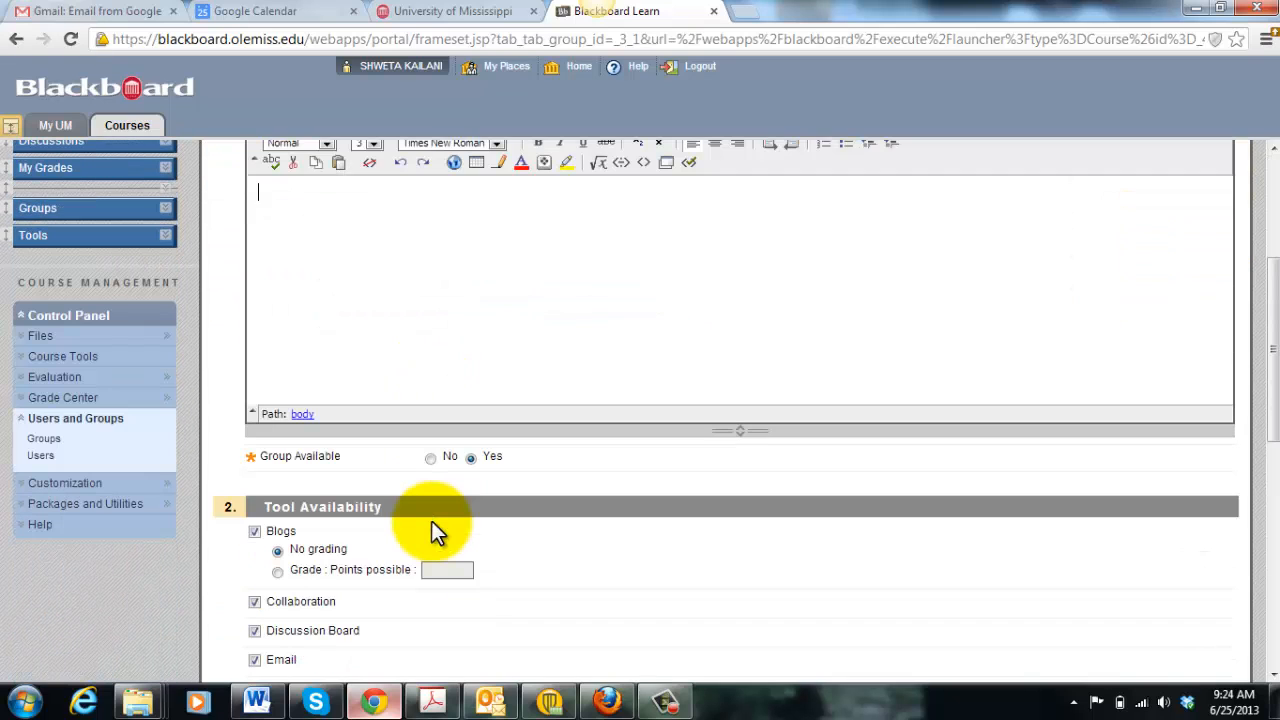
{"action": "scroll", "coordinate": [431, 521], "scroll_direction": "down", "scroll_amount": 1}
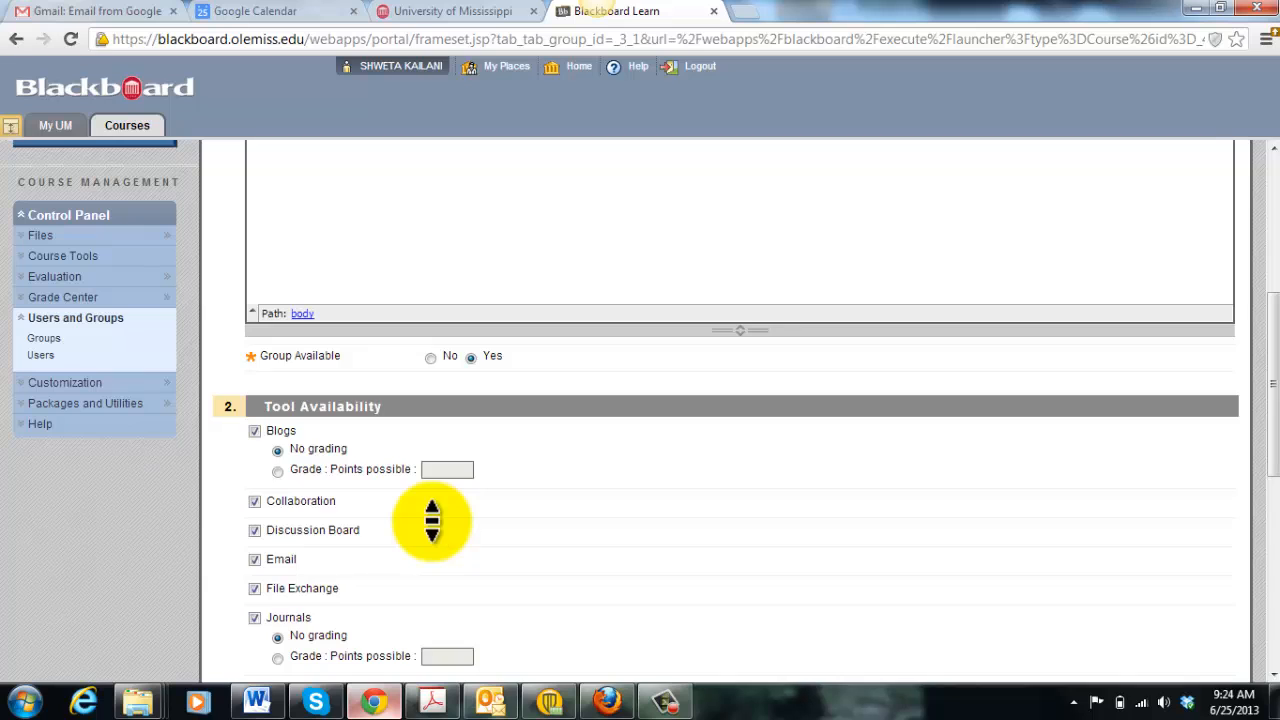
{"action": "scroll", "coordinate": [431, 521], "scroll_direction": "down", "scroll_amount": 2}
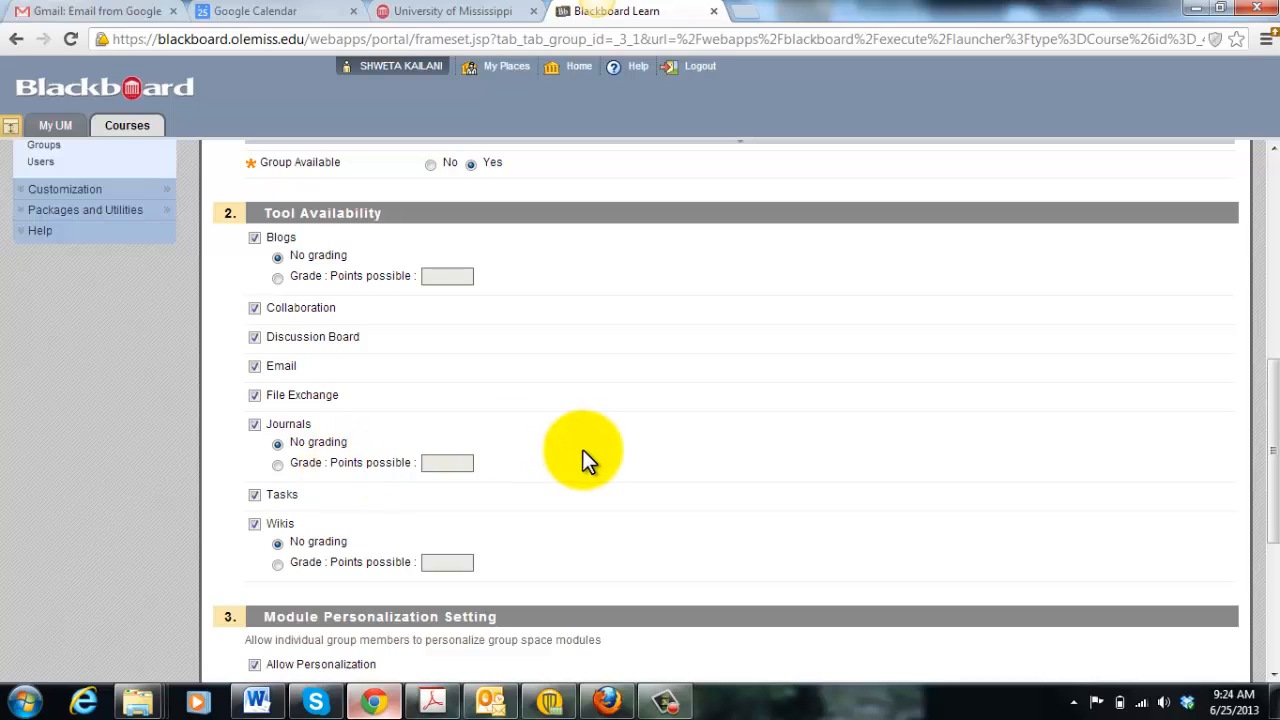
Add every listed course user except the test account to the Regular group's membership.
{"action": "scroll", "coordinate": [582, 449], "scroll_direction": "down", "scroll_amount": 3}
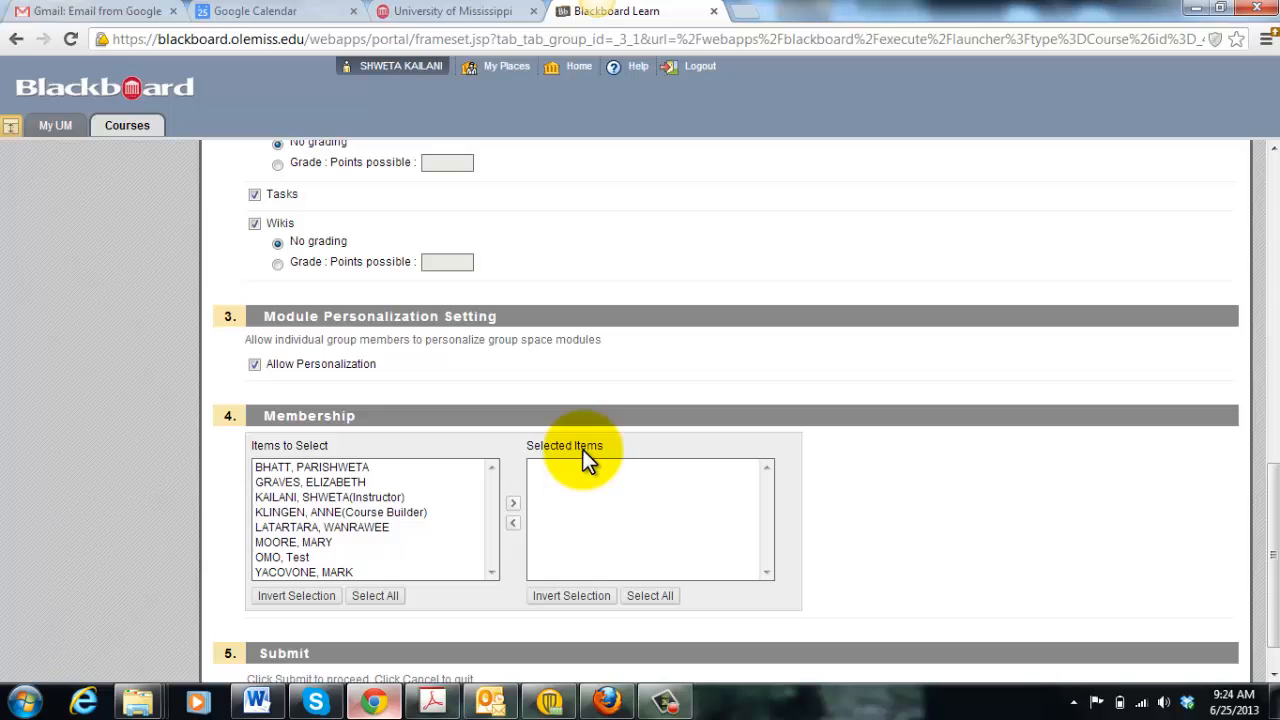
{"action": "scroll", "coordinate": [632, 305], "scroll_direction": "up", "scroll_amount": 5}
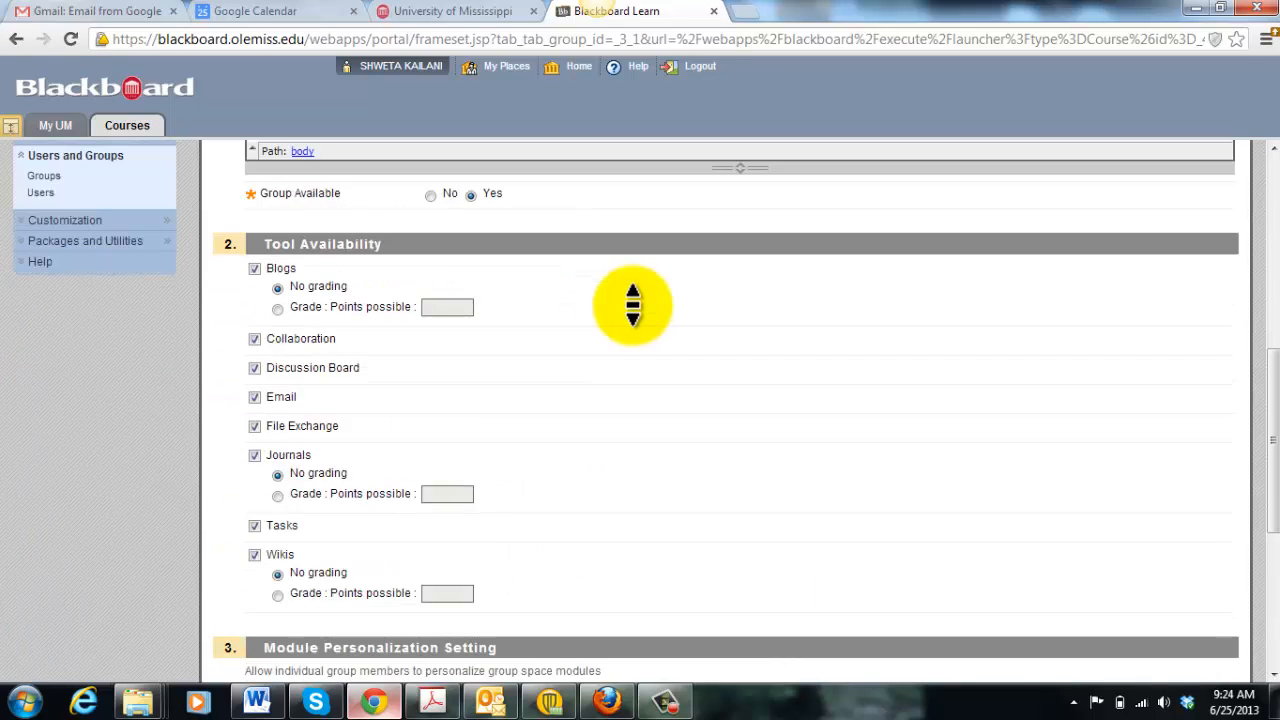
{"action": "scroll", "coordinate": [632, 305], "scroll_direction": "down", "scroll_amount": 5}
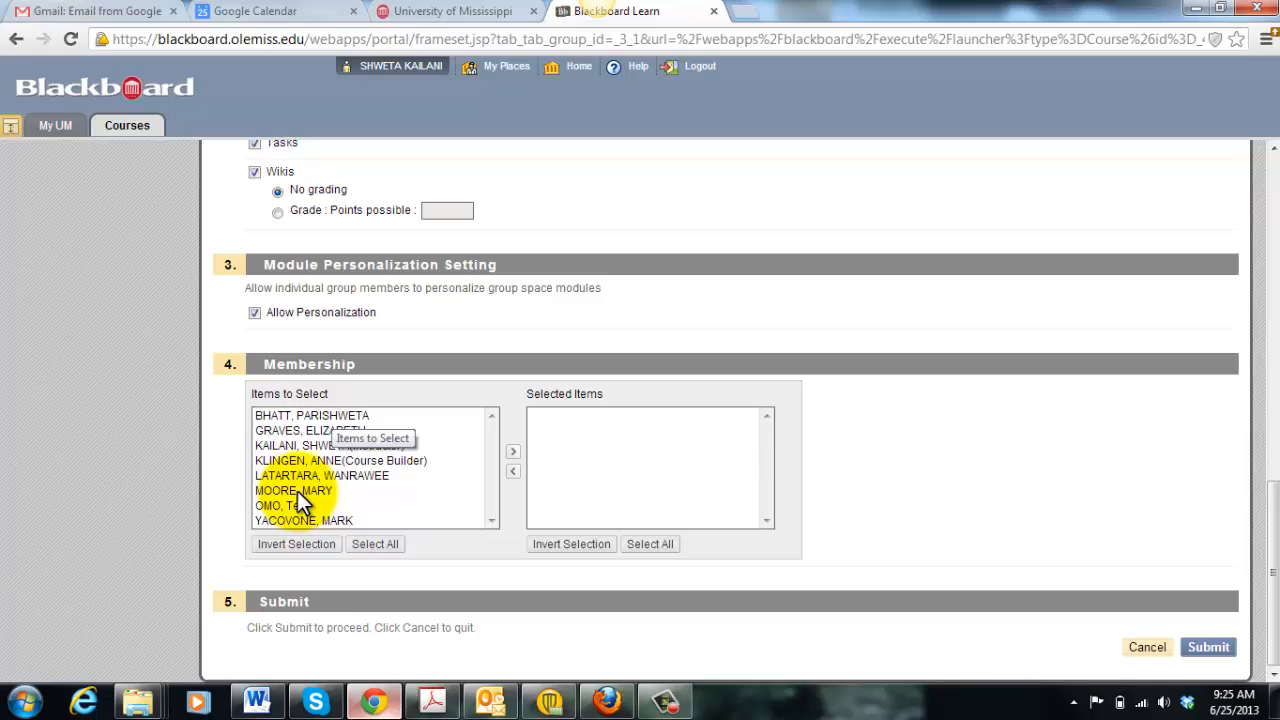
{"action": "left_click", "coordinate": [302, 418]}
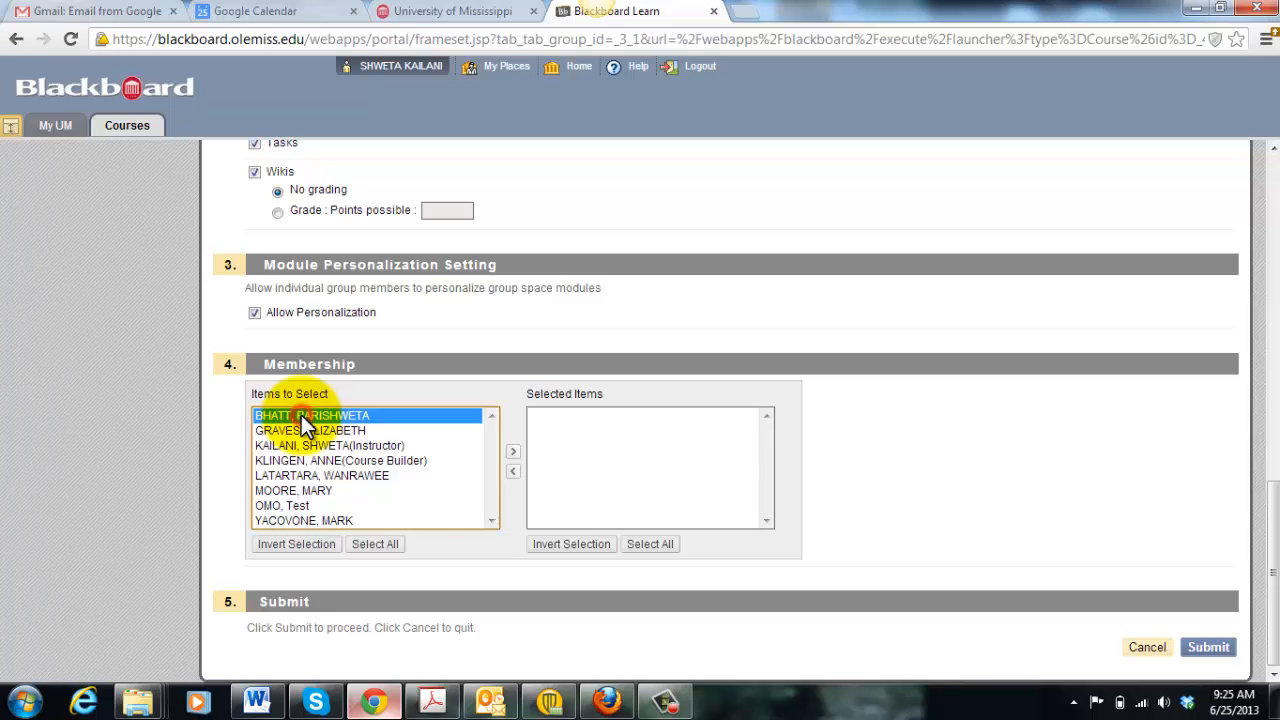
{"action": "left_click", "coordinate": [330, 519], "text": "shift"}
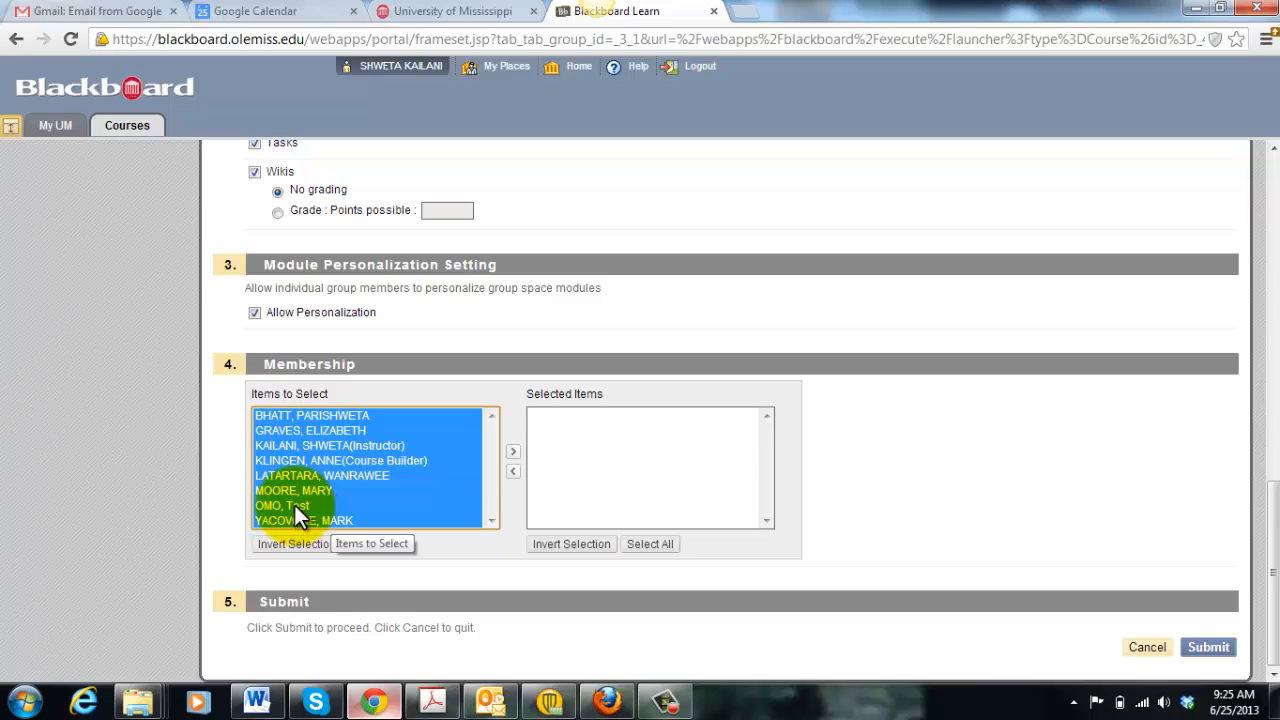
{"action": "left_click", "coordinate": [292, 507], "text": "ctrl"}
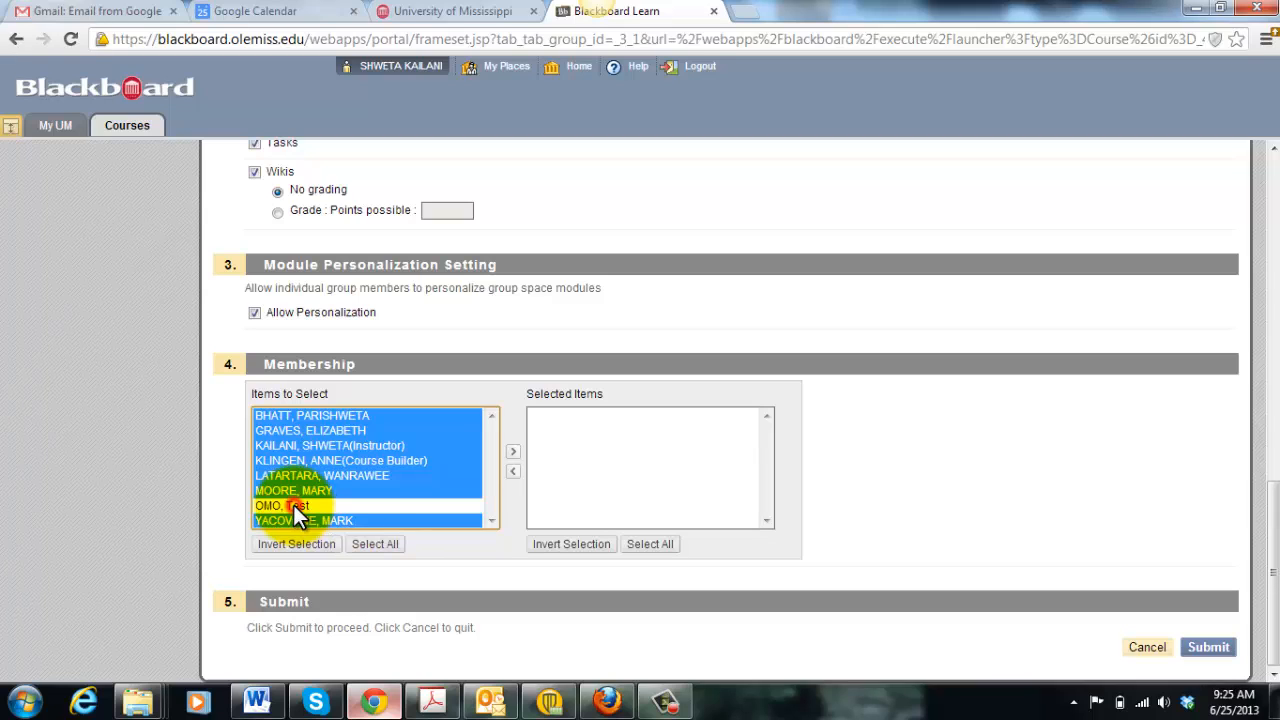
{"action": "left_click", "coordinate": [512, 452]}
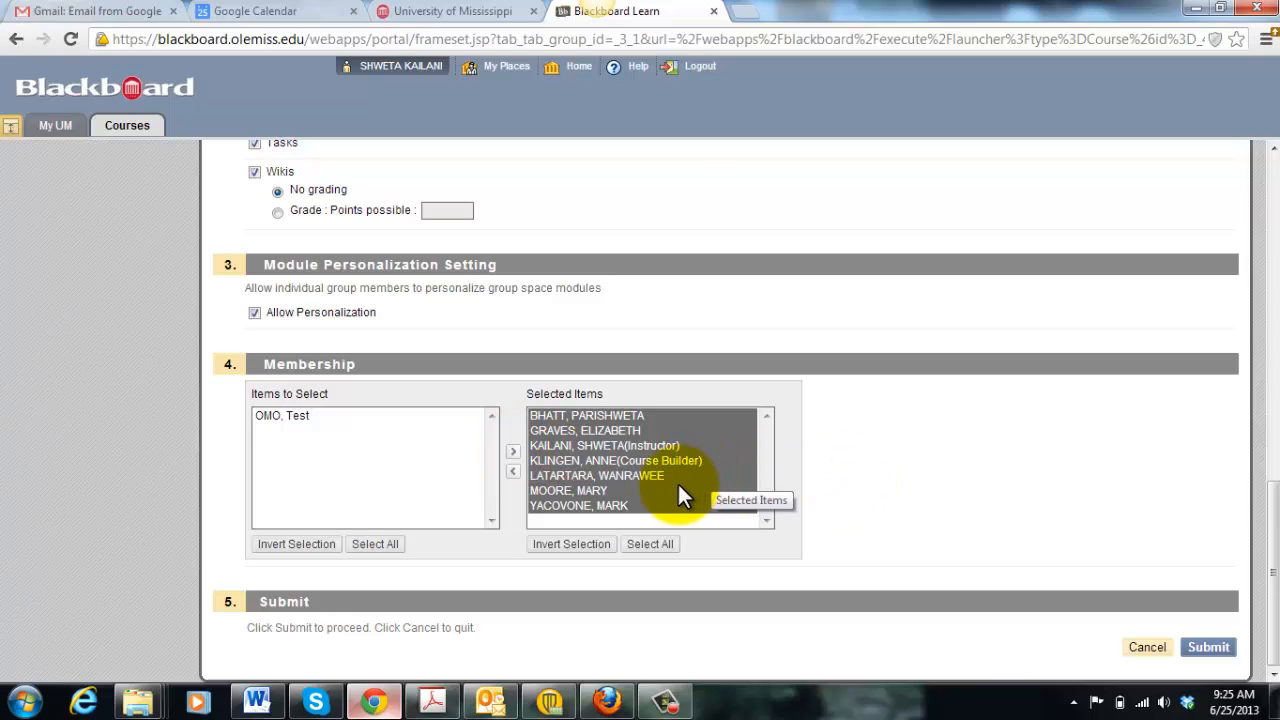
{"action": "left_click", "coordinate": [512, 452]}
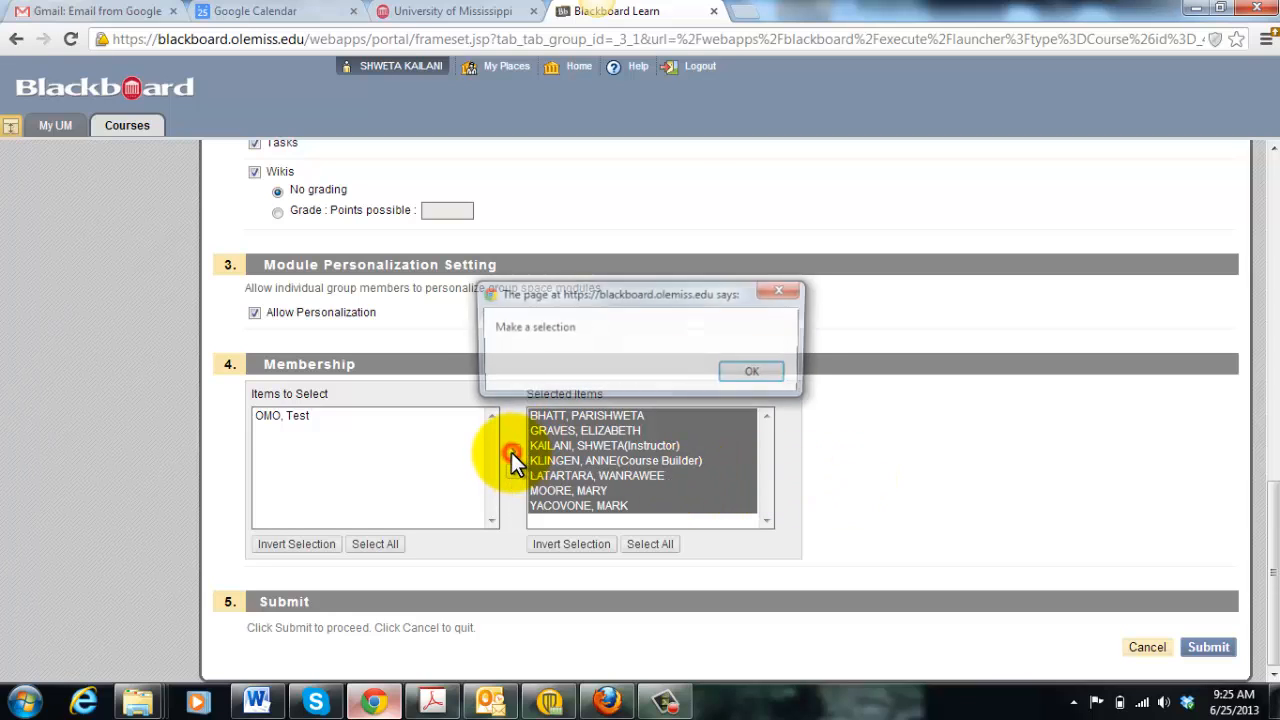
Review the members selected for the Regular group and submit the group.
{"action": "left_click", "coordinate": [720, 462]}
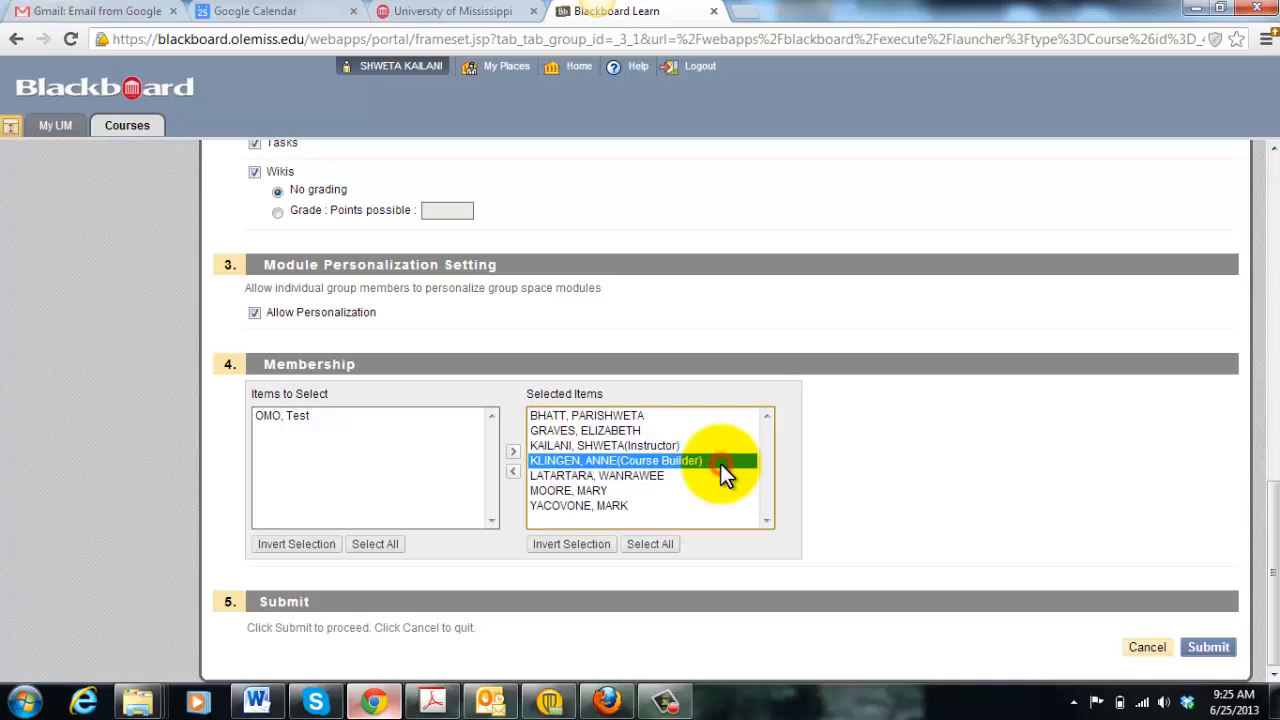
{"action": "left_click", "coordinate": [710, 494]}
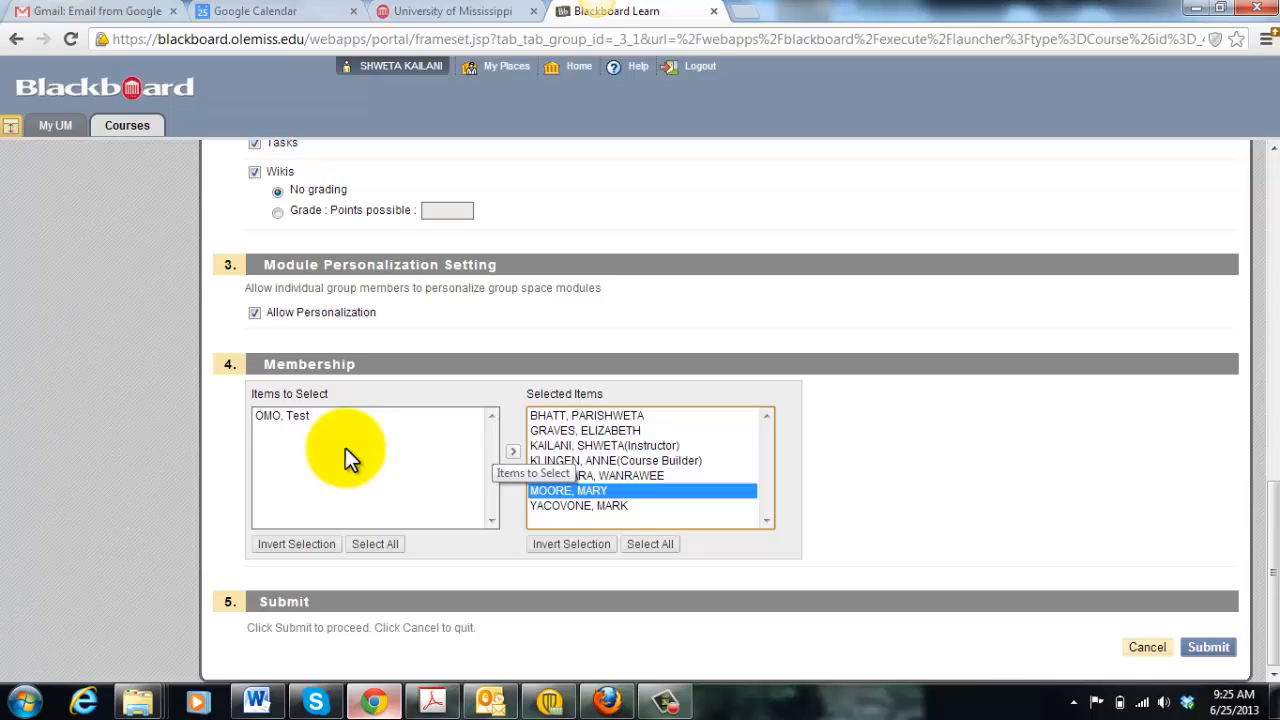
{"action": "left_click", "coordinate": [720, 430]}
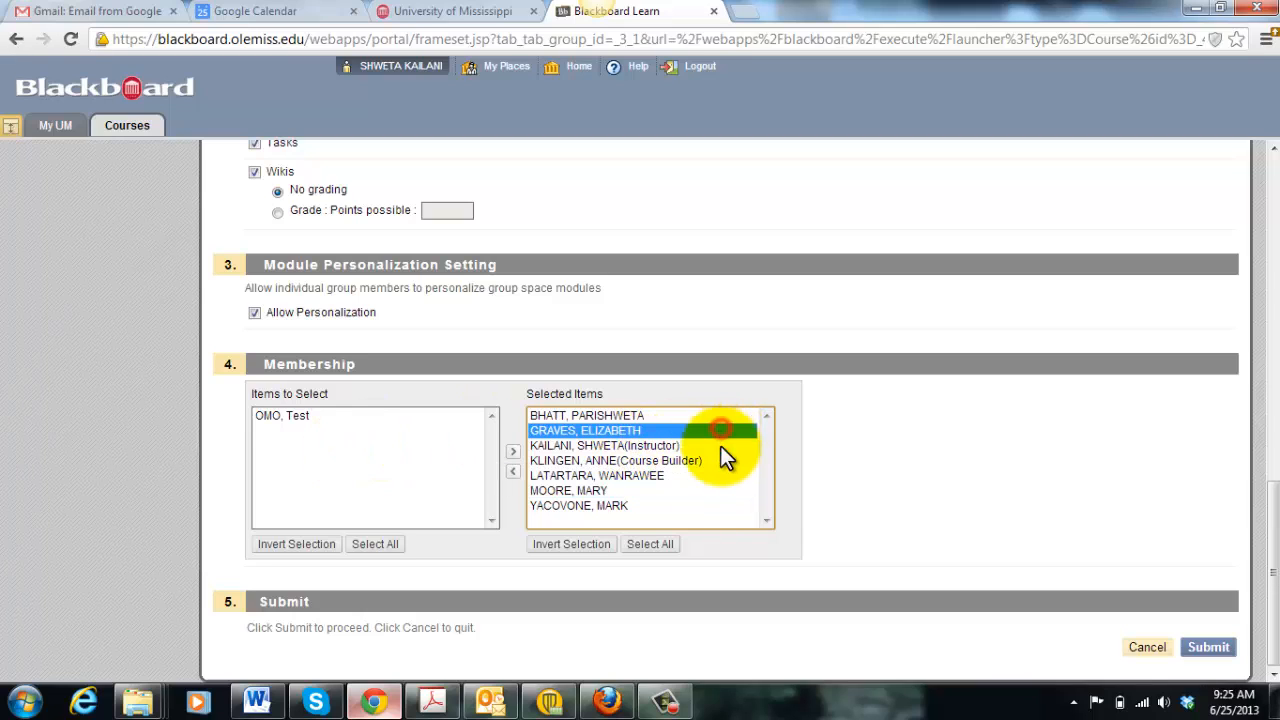
{"action": "left_click", "coordinate": [705, 505]}
{"action": "middle_click", "coordinate": [964, 509]}
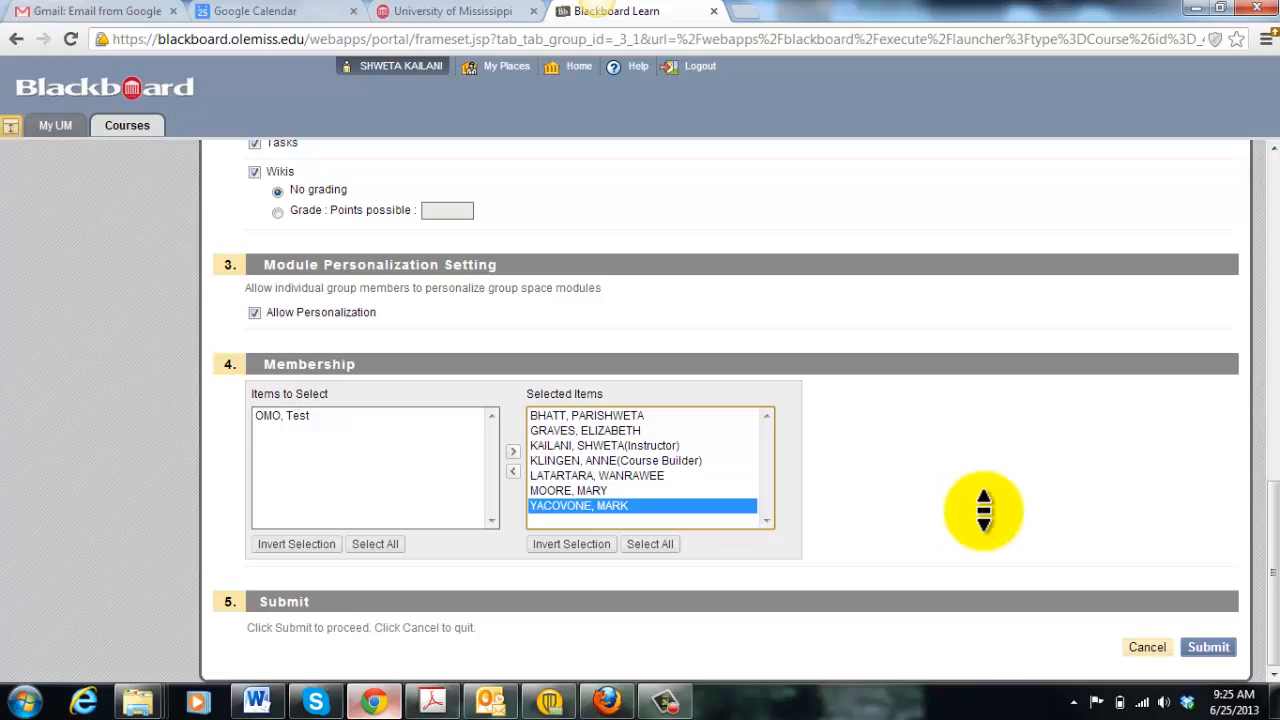
{"action": "left_click", "coordinate": [1205, 645]}
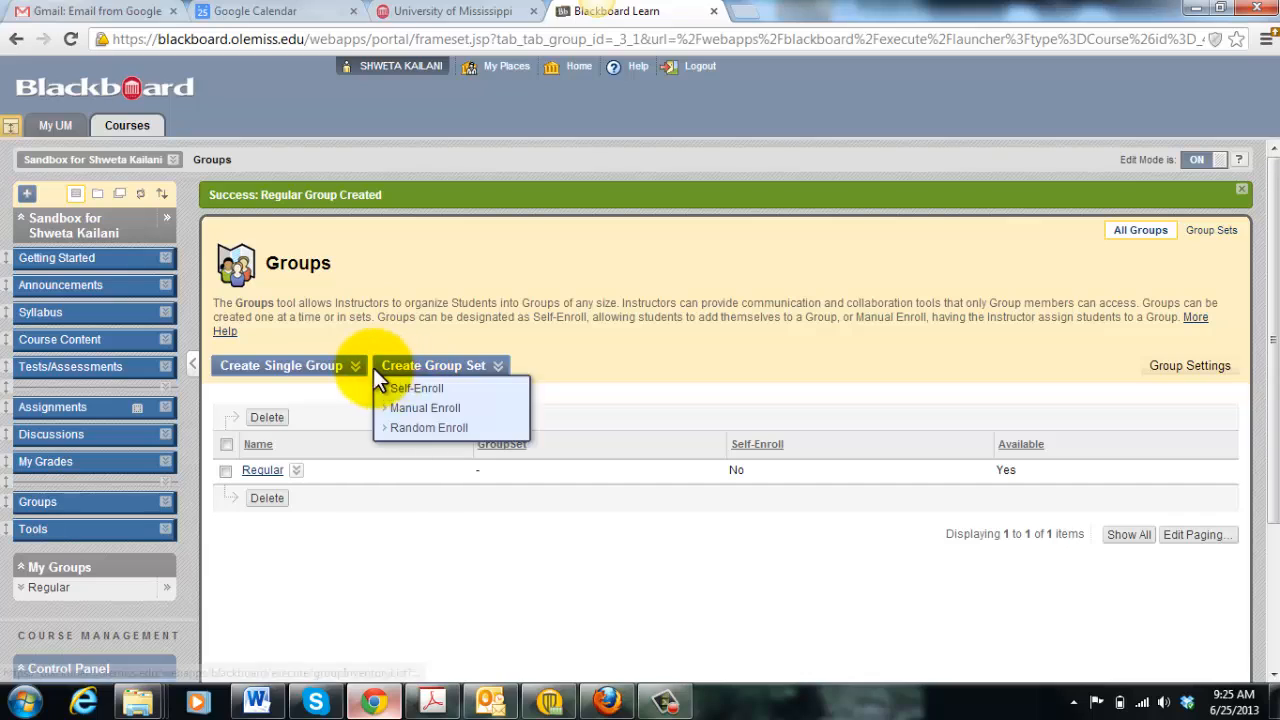
Start another single group with manual enrollment and name it Extended.
{"action": "mouse_move", "coordinate": [366, 370]}
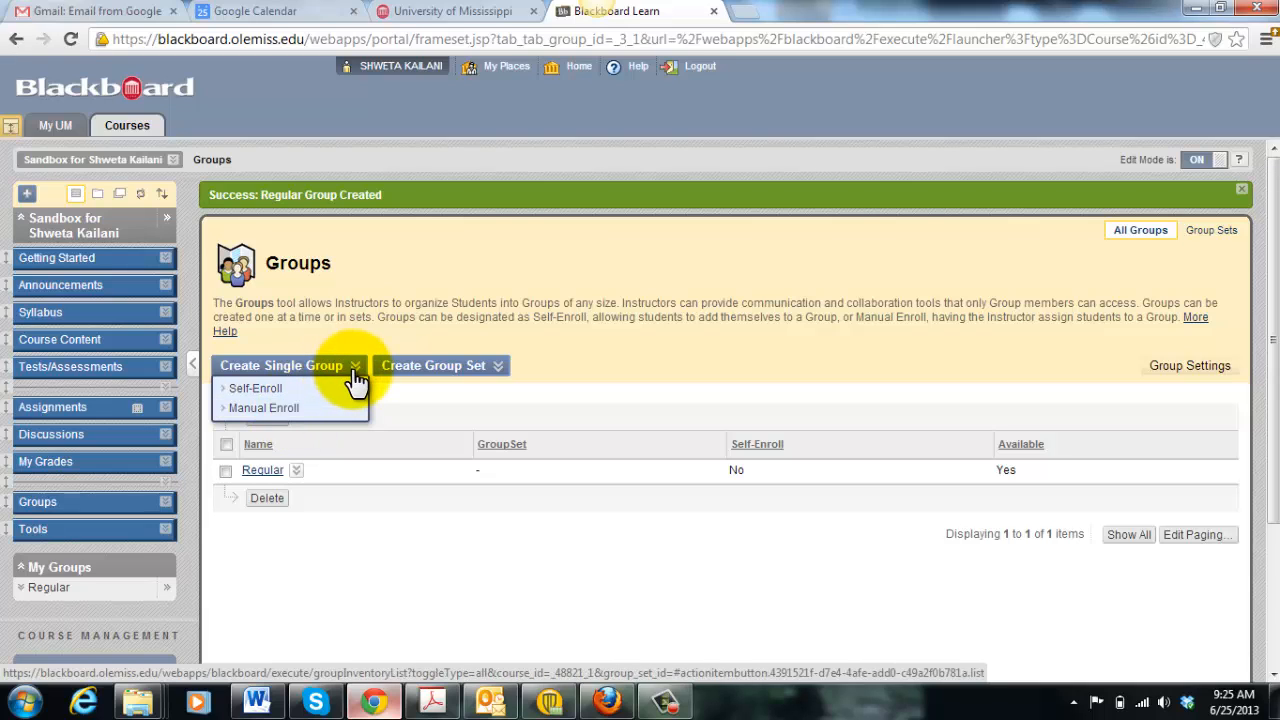
{"action": "left_click", "coordinate": [267, 409]}
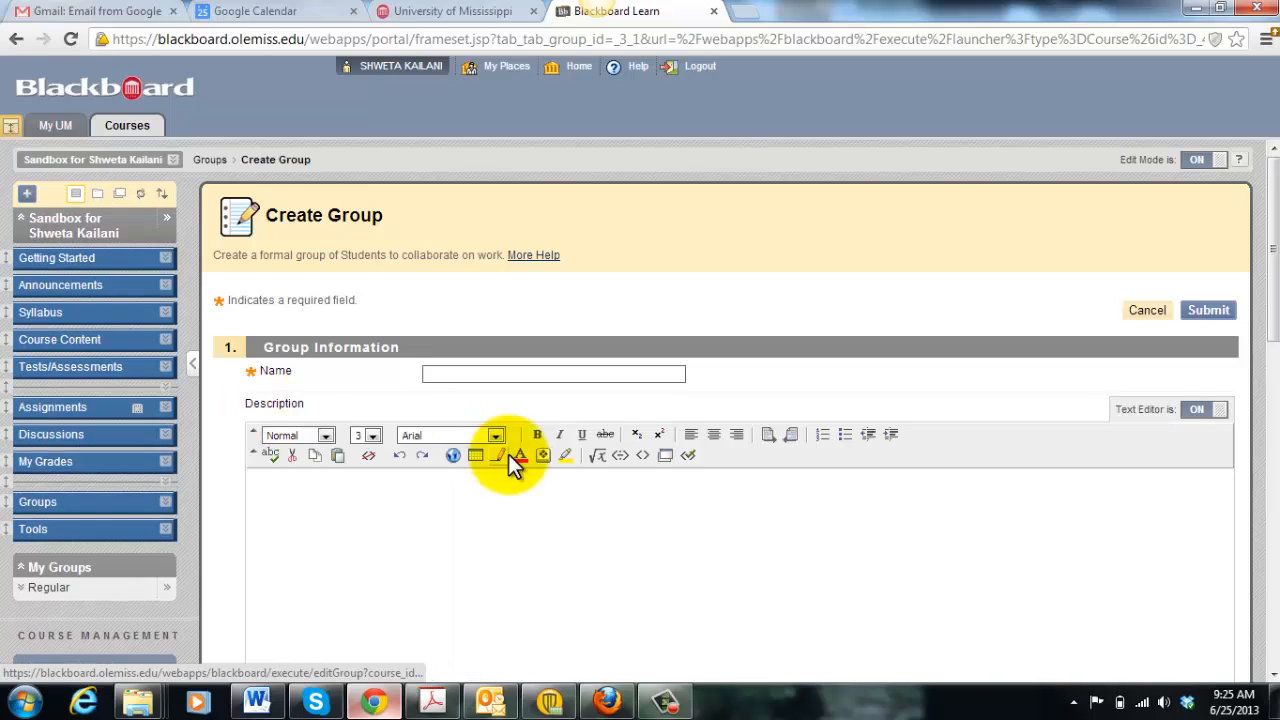
{"action": "left_click", "coordinate": [502, 376]}
{"action": "type", "text": "eXTENDED"}
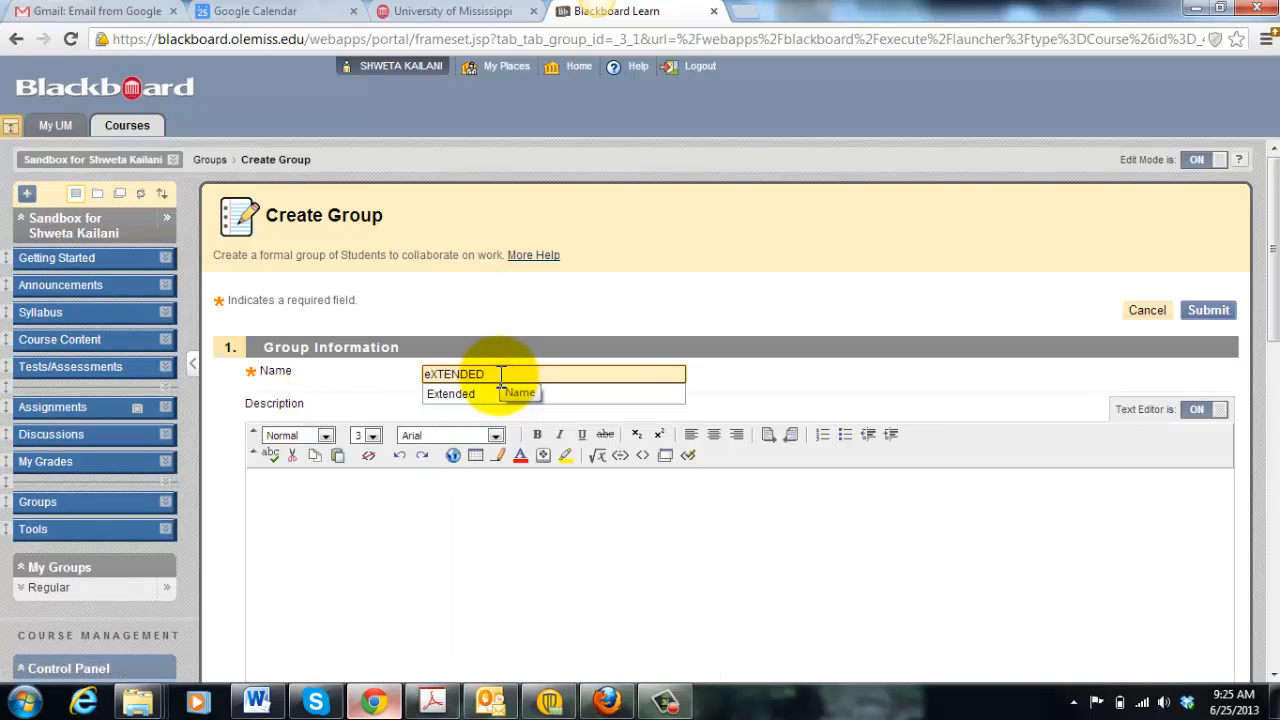
{"action": "left_click", "coordinate": [449, 394]}
{"action": "left_click", "coordinate": [465, 558]}
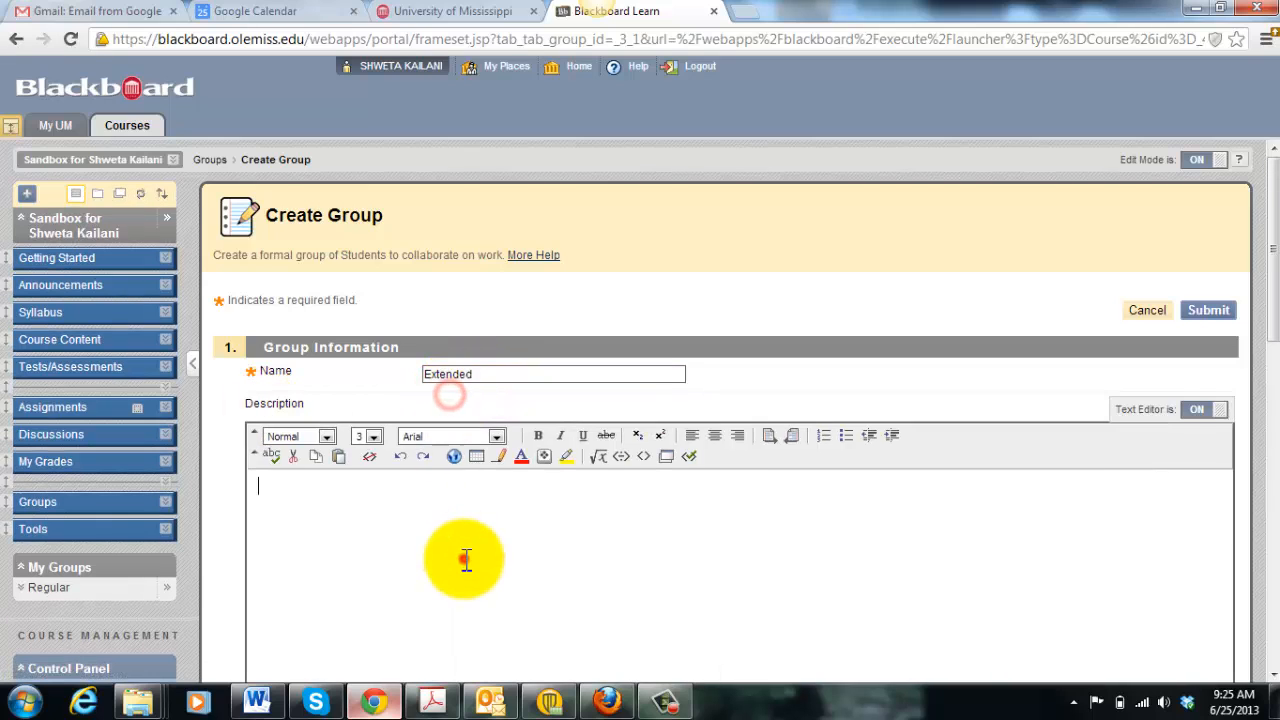
Add only the test account to the Extended group's membership and submit the group.
{"action": "middle_click", "coordinate": [463, 574]}
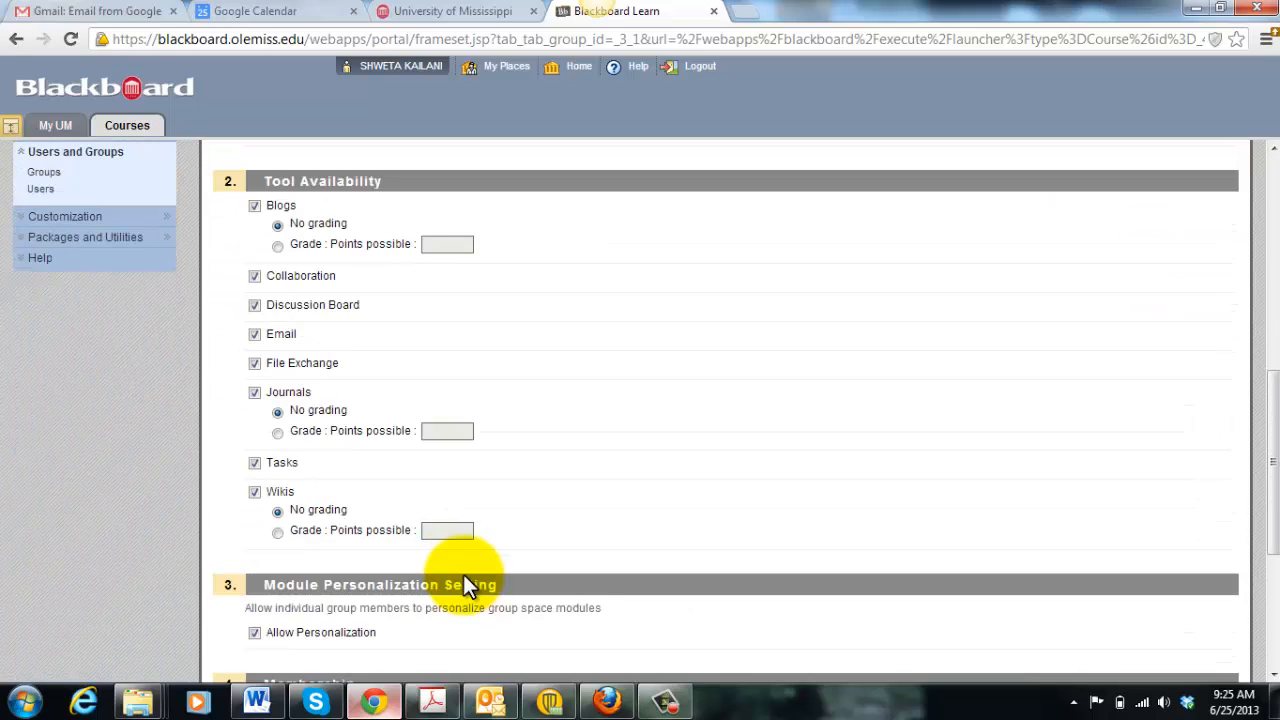
{"action": "scroll", "coordinate": [463, 574], "scroll_direction": "down", "scroll_amount": 2}
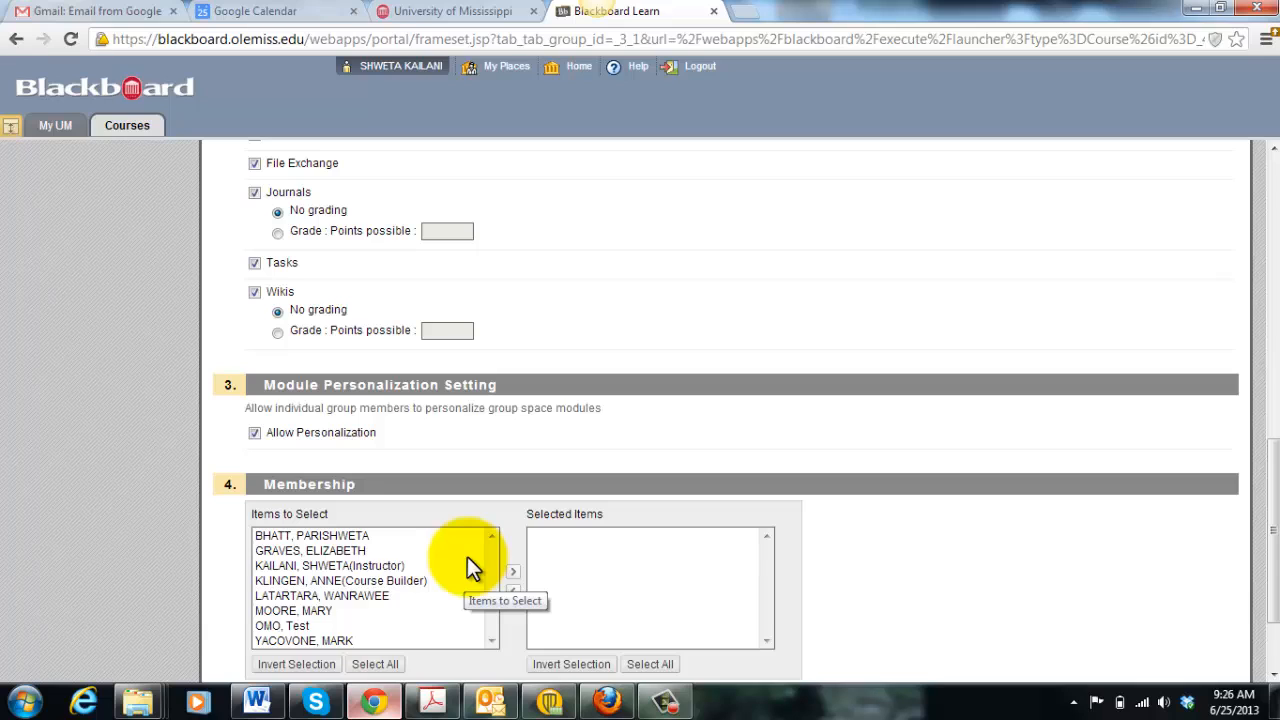
{"action": "left_click", "coordinate": [260, 625]}
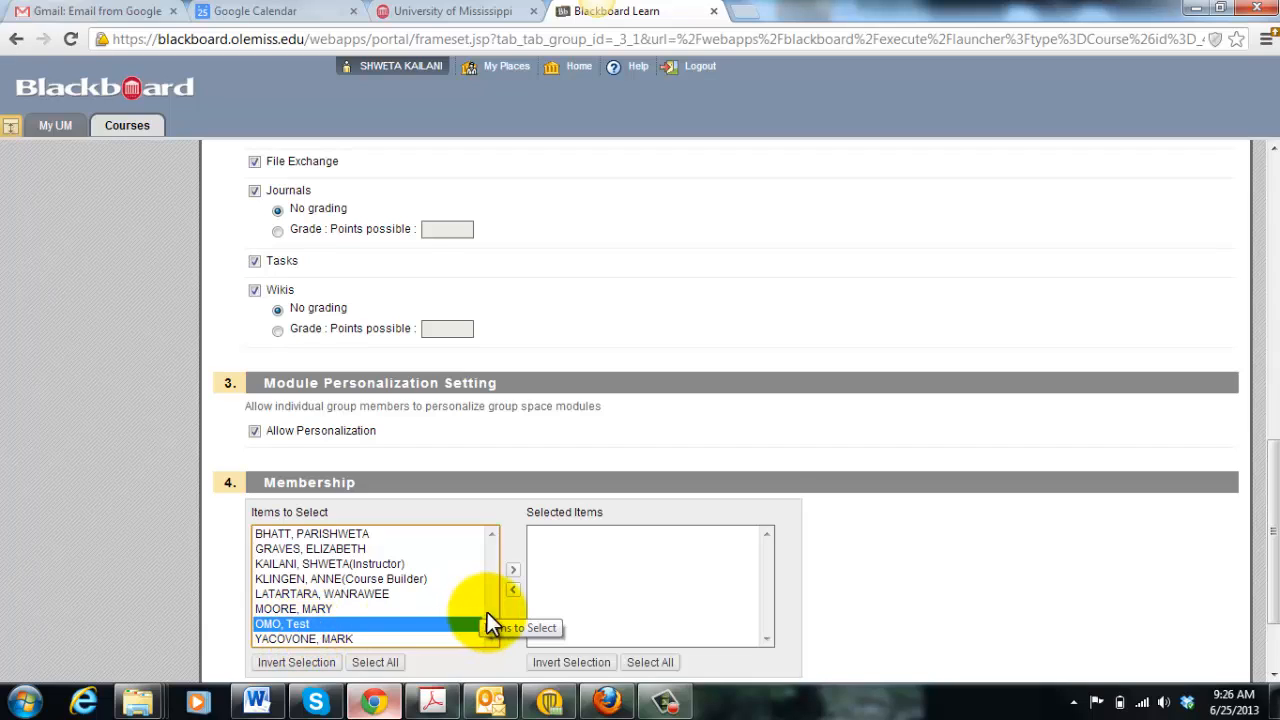
{"action": "left_click", "coordinate": [511, 570]}
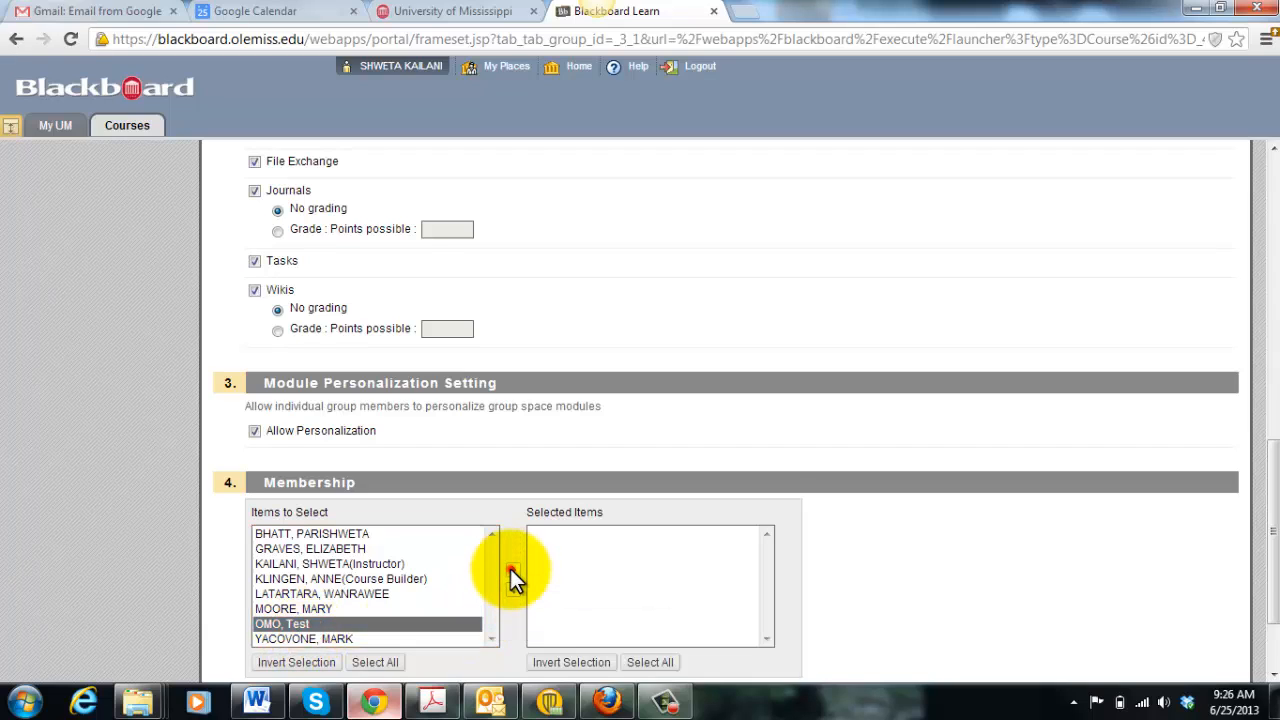
{"action": "left_click", "coordinate": [682, 537]}
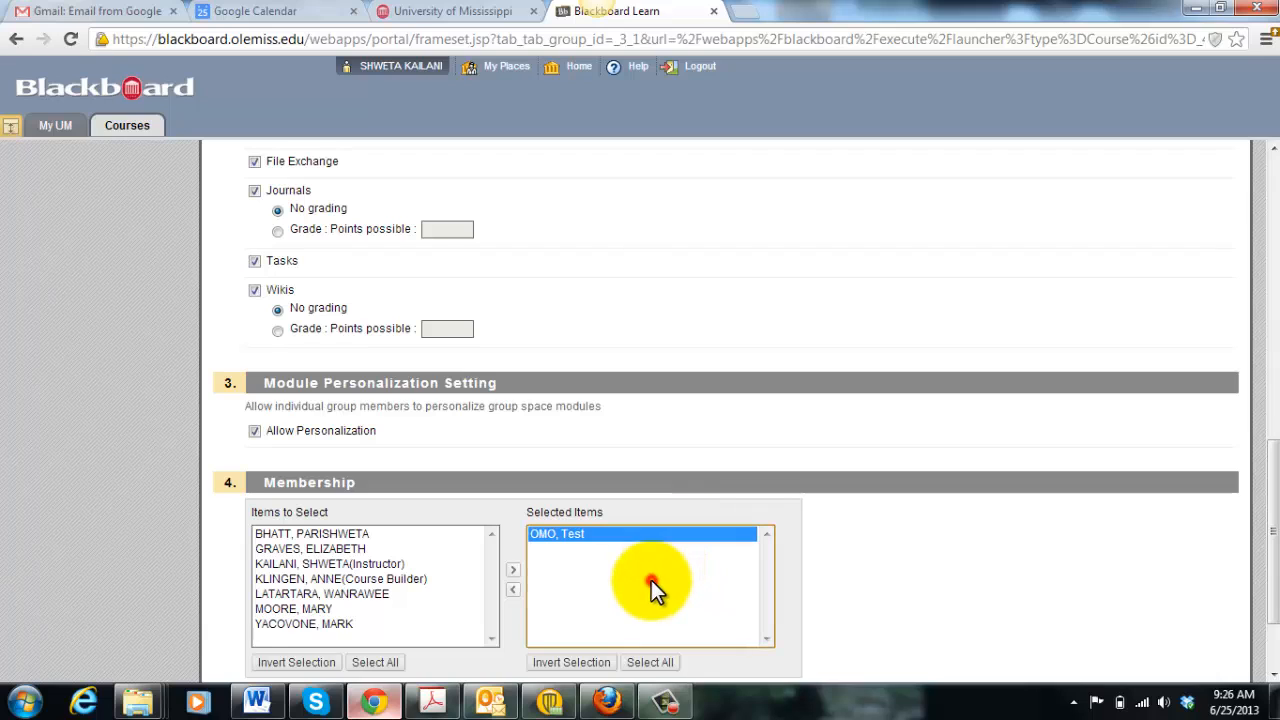
{"action": "scroll", "coordinate": [651, 580], "scroll_direction": "down", "scroll_amount": 1}
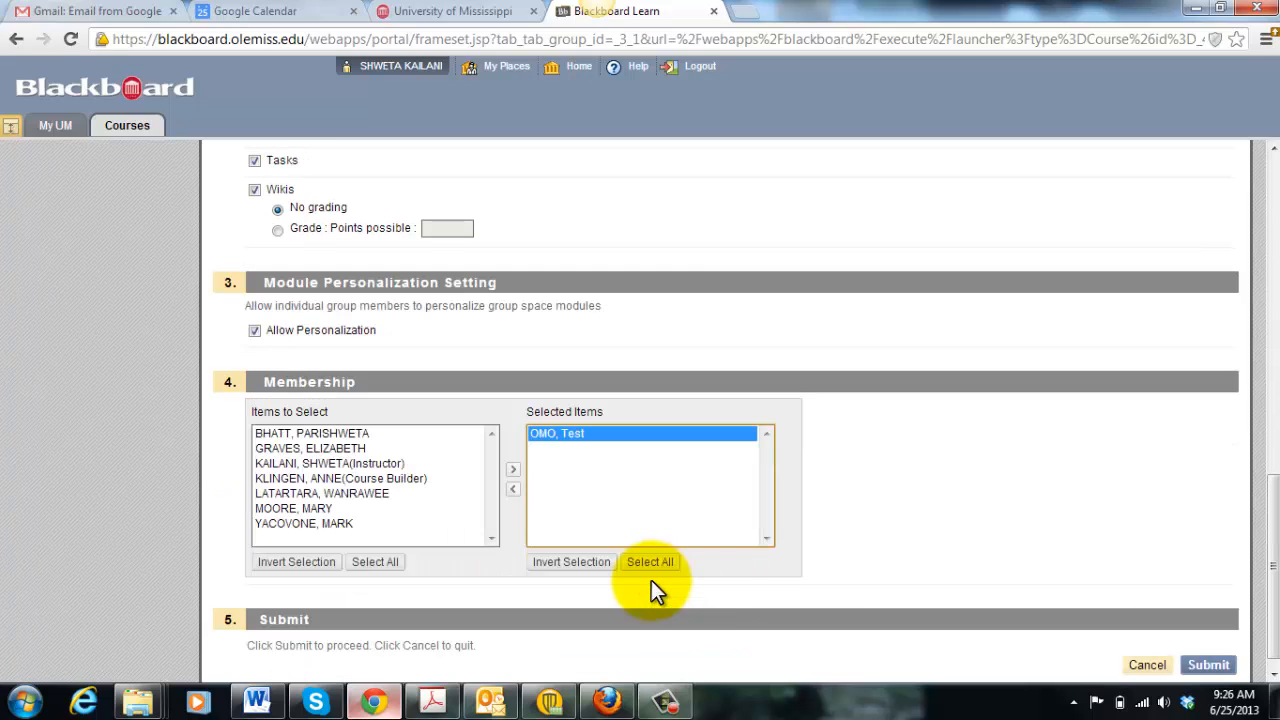
{"action": "left_click", "coordinate": [1208, 665]}
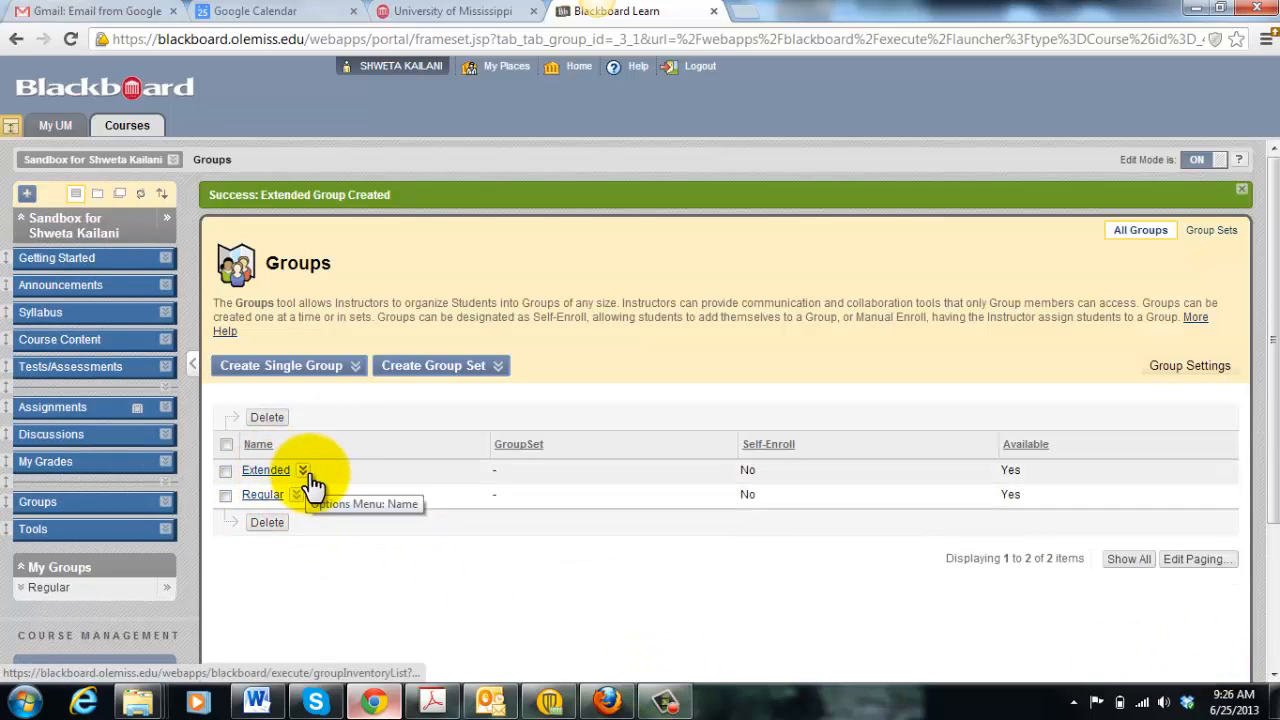
Open the Extended group to check its member list, and return to the Groups page.
{"action": "left_click", "coordinate": [302, 471]}
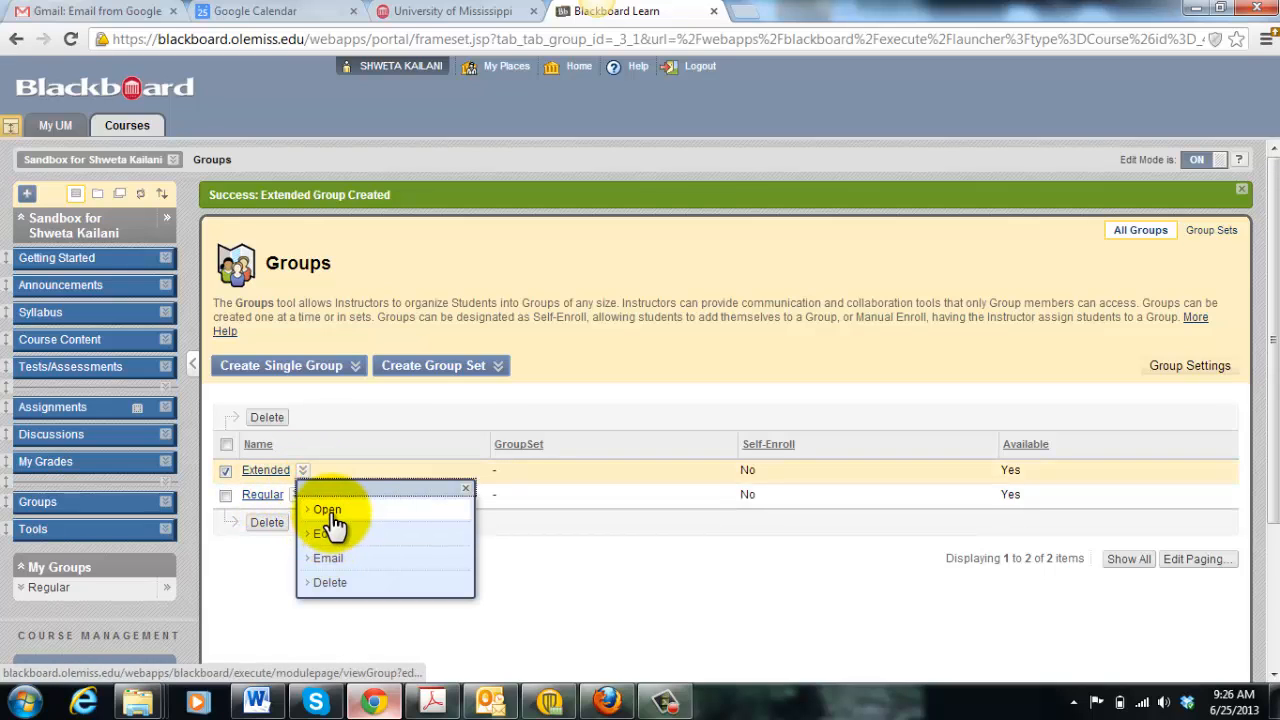
{"action": "left_click", "coordinate": [333, 512]}
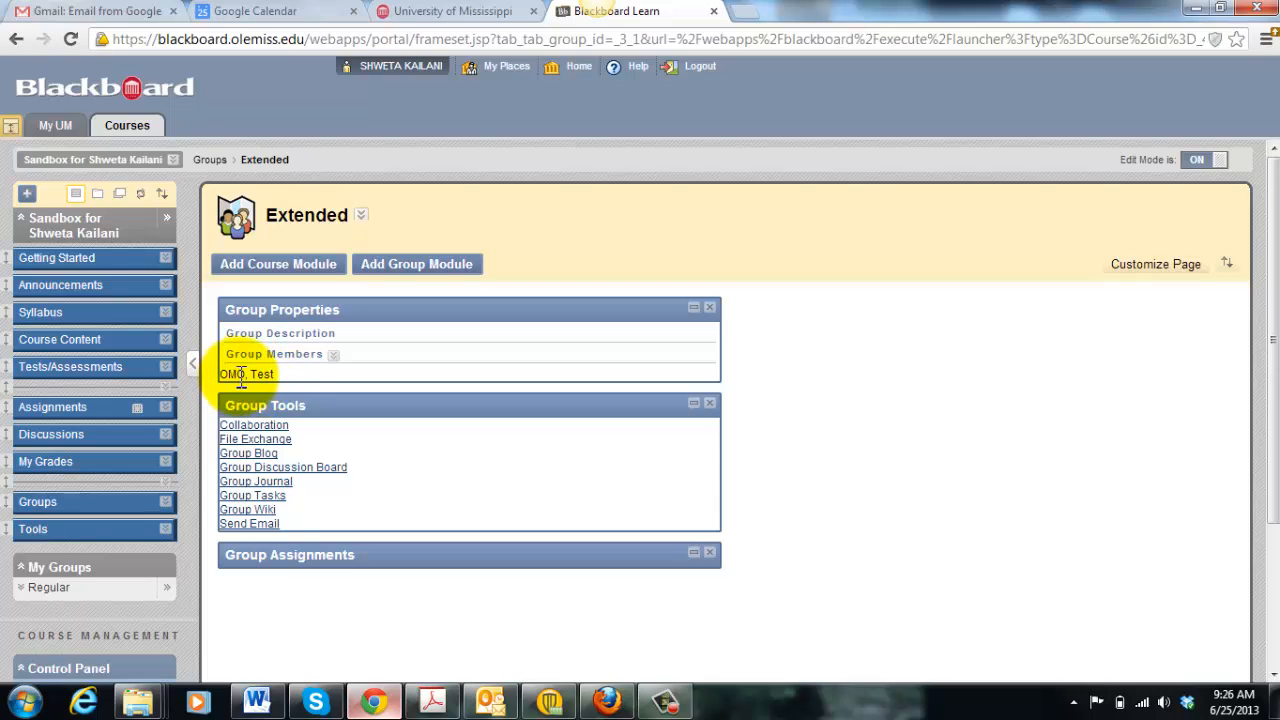
{"action": "left_click", "coordinate": [16, 38]}
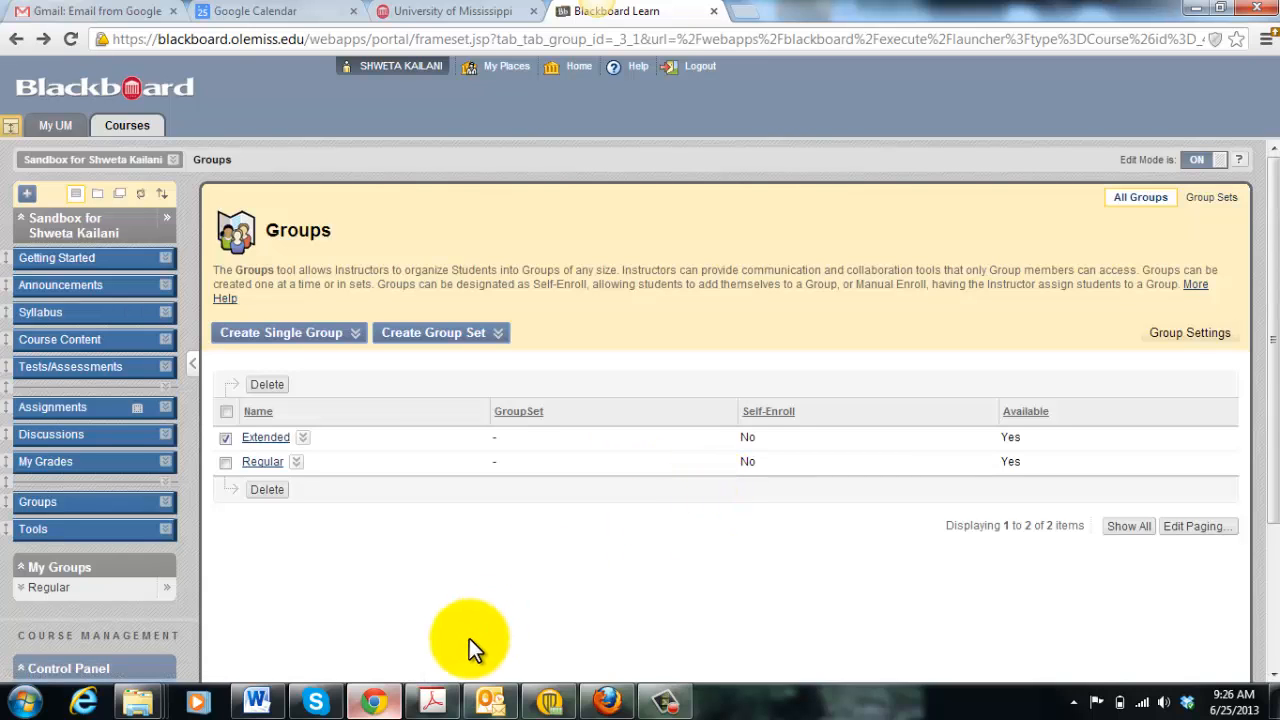
Switch to the Word checklist to read Step 4 about adaptive release settings, and return to Blackboard in Chrome.
{"action": "left_click", "coordinate": [262, 702]}
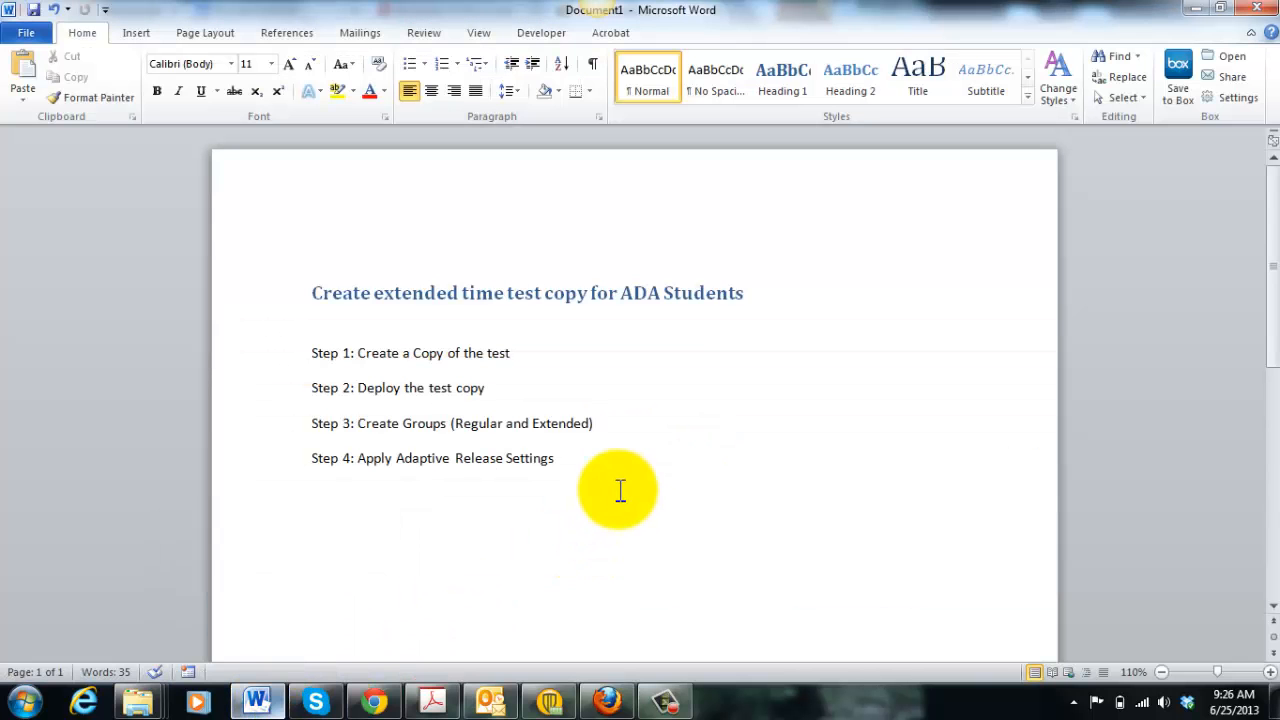
{"action": "left_click_drag", "start_coordinate": [563, 458], "coordinate": [309, 466]}
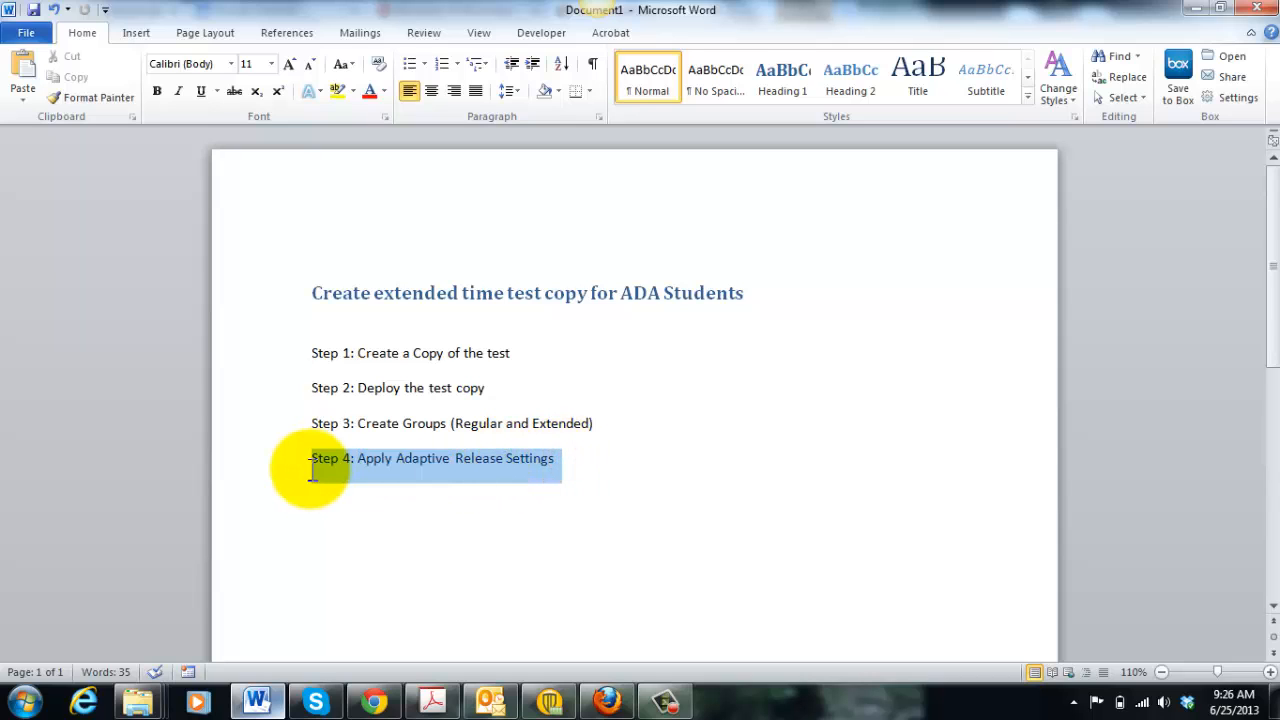
{"action": "left_click", "coordinate": [585, 455]}
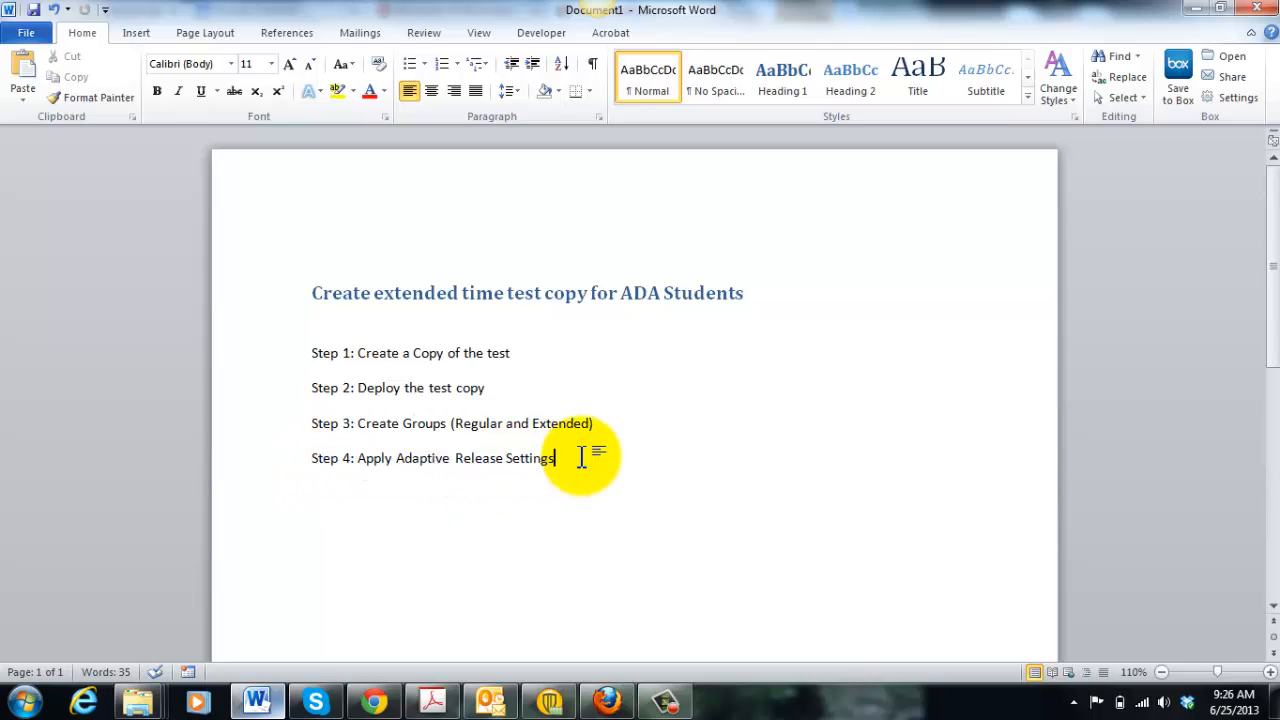
{"action": "left_click", "coordinate": [374, 702]}
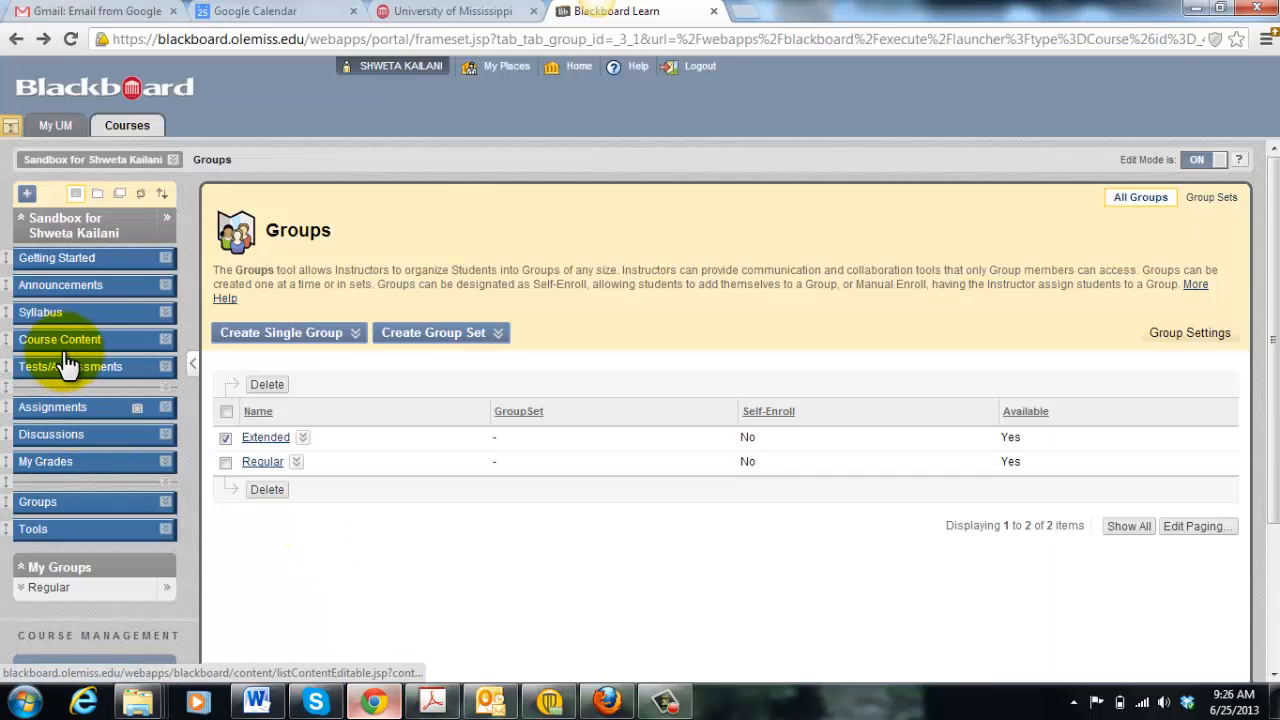
Open the options of Test 1 in Tests/Assessments, review its availability and timer settings, and submit them without edits.
{"action": "left_click", "coordinate": [28, 367]}
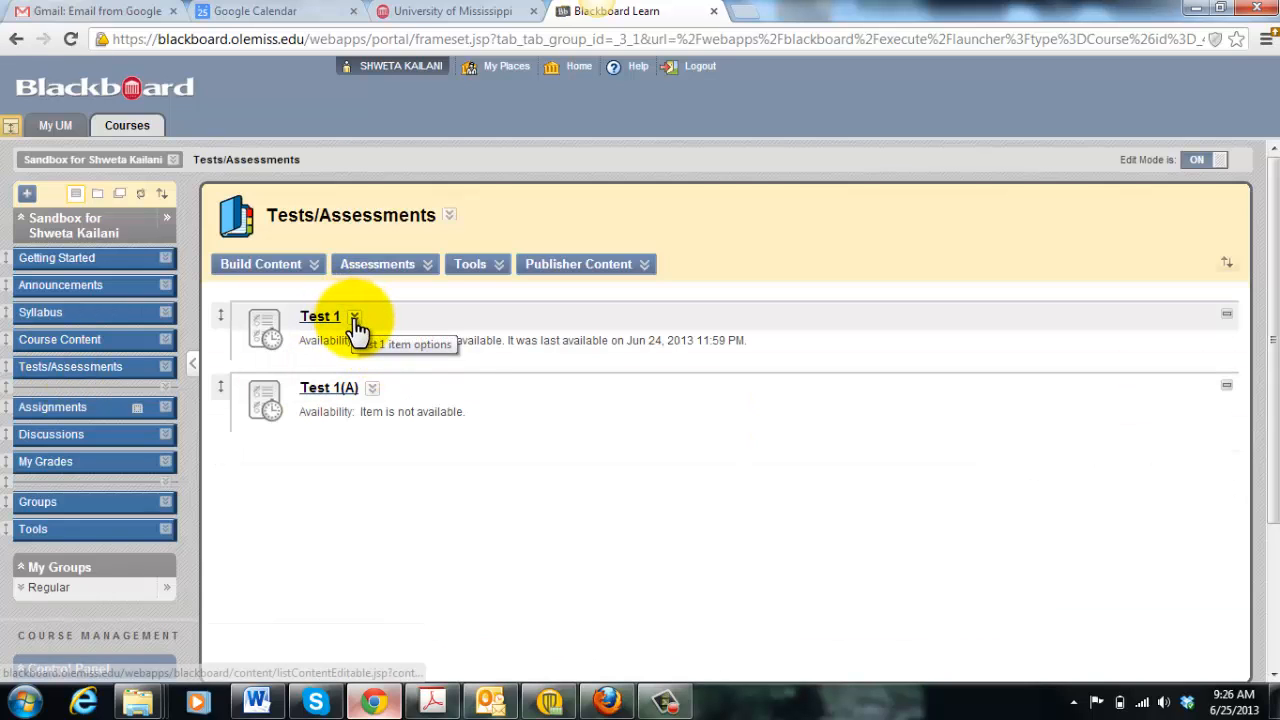
{"action": "left_click", "coordinate": [355, 318]}
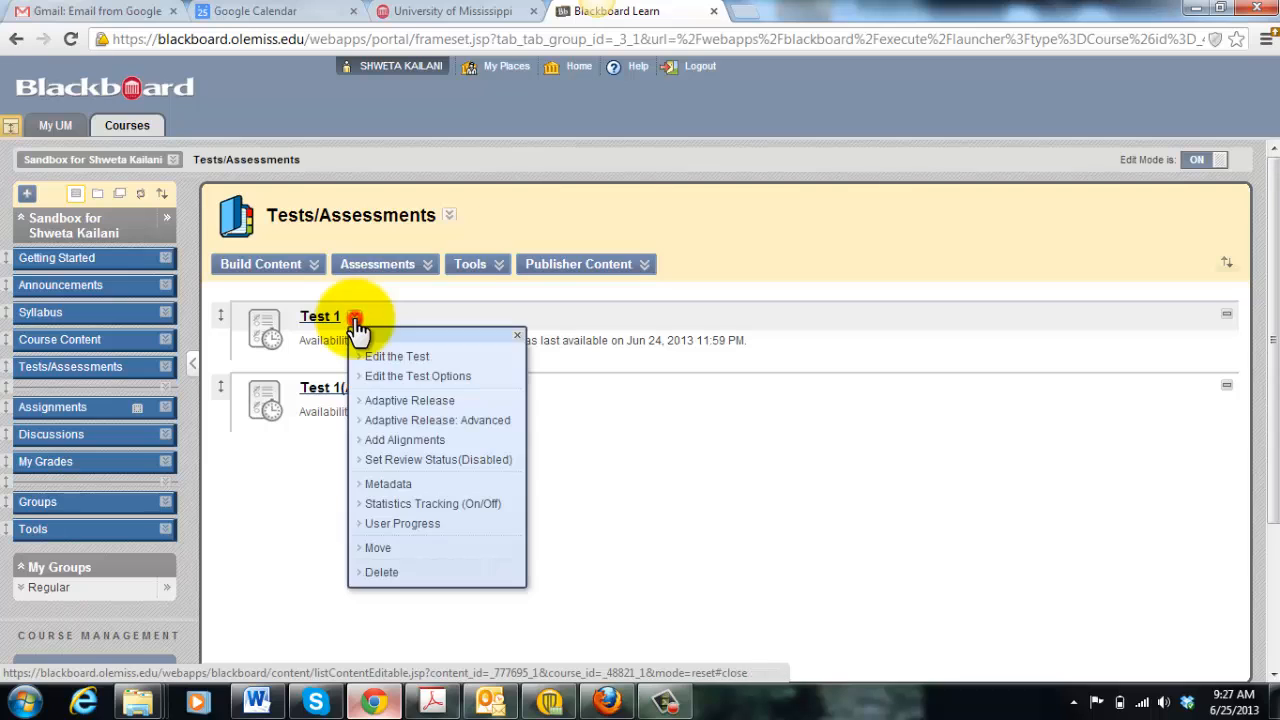
{"action": "left_click", "coordinate": [390, 385]}
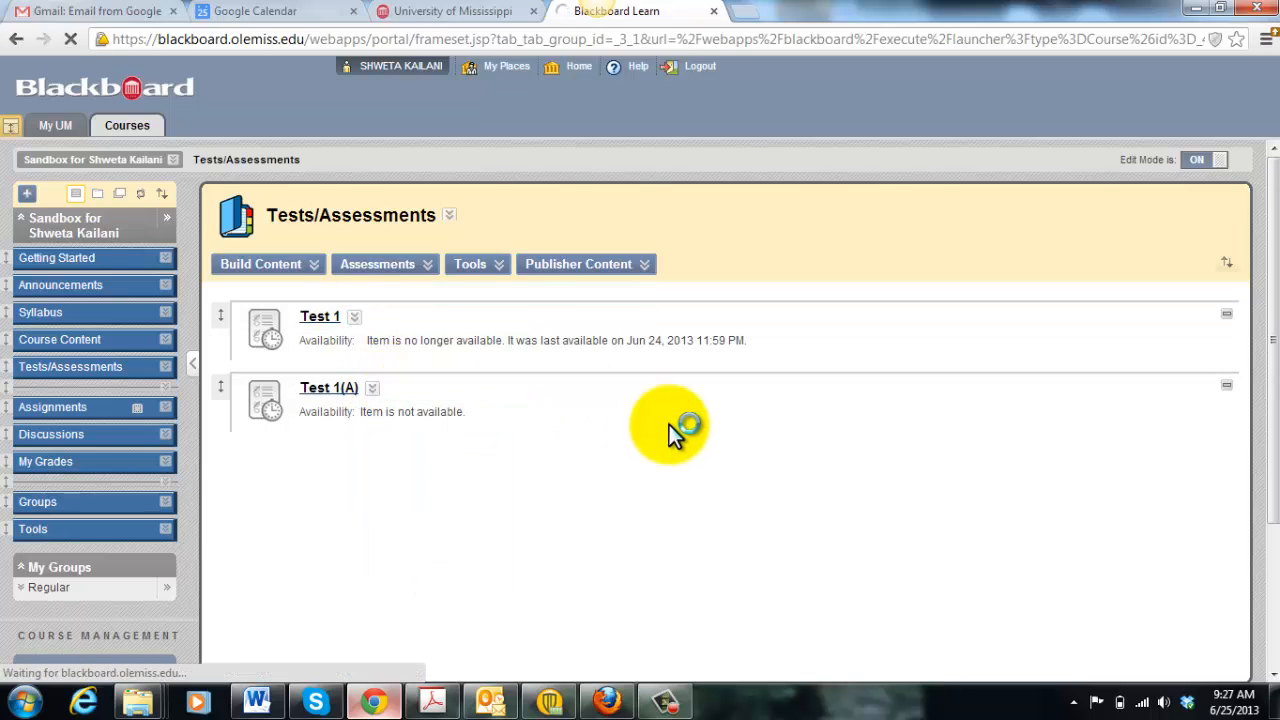
{"action": "scroll", "coordinate": [669, 424], "scroll_direction": "down", "scroll_amount": 3}
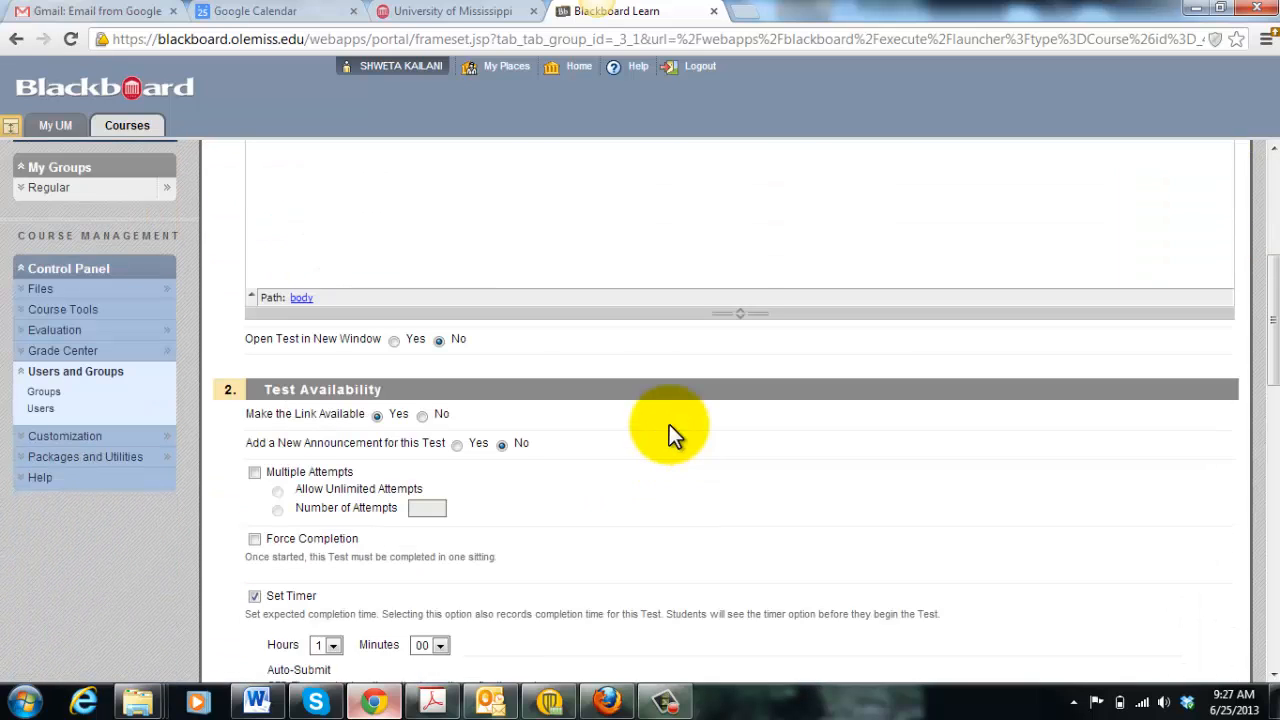
{"action": "scroll", "coordinate": [671, 434], "scroll_direction": "down", "scroll_amount": 1}
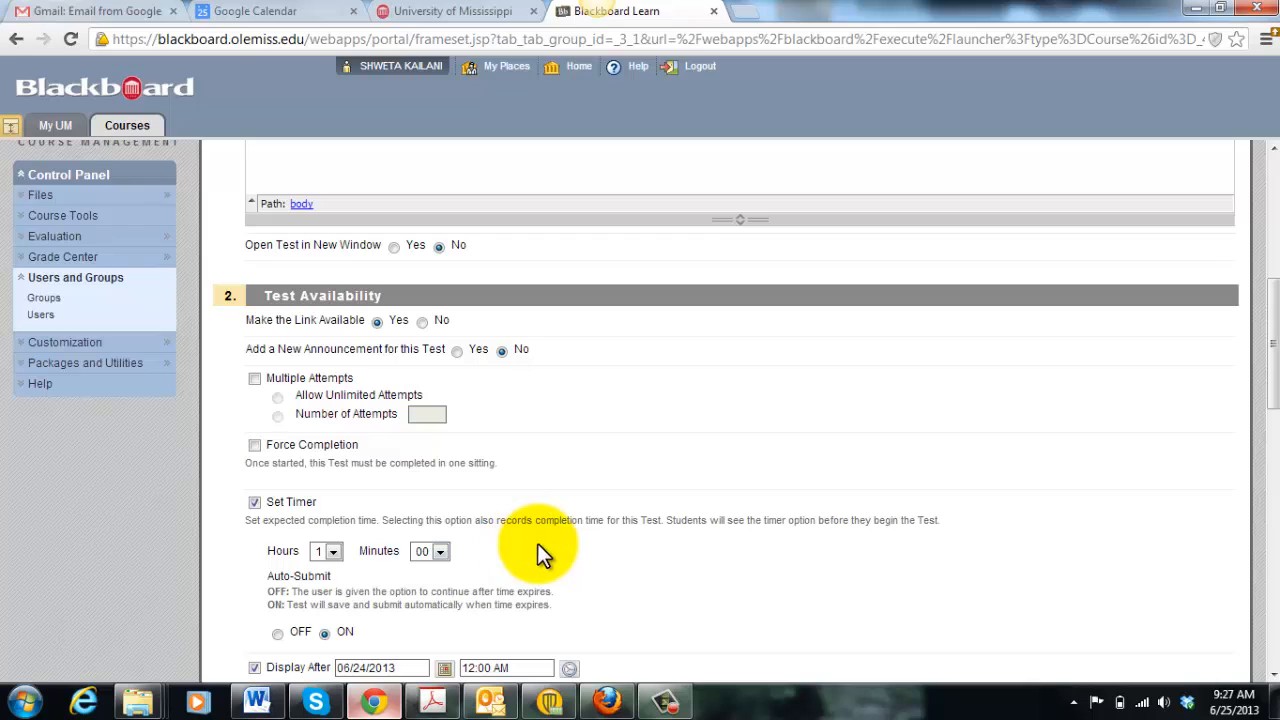
{"action": "scroll", "coordinate": [537, 543], "scroll_direction": "down", "scroll_amount": 15}
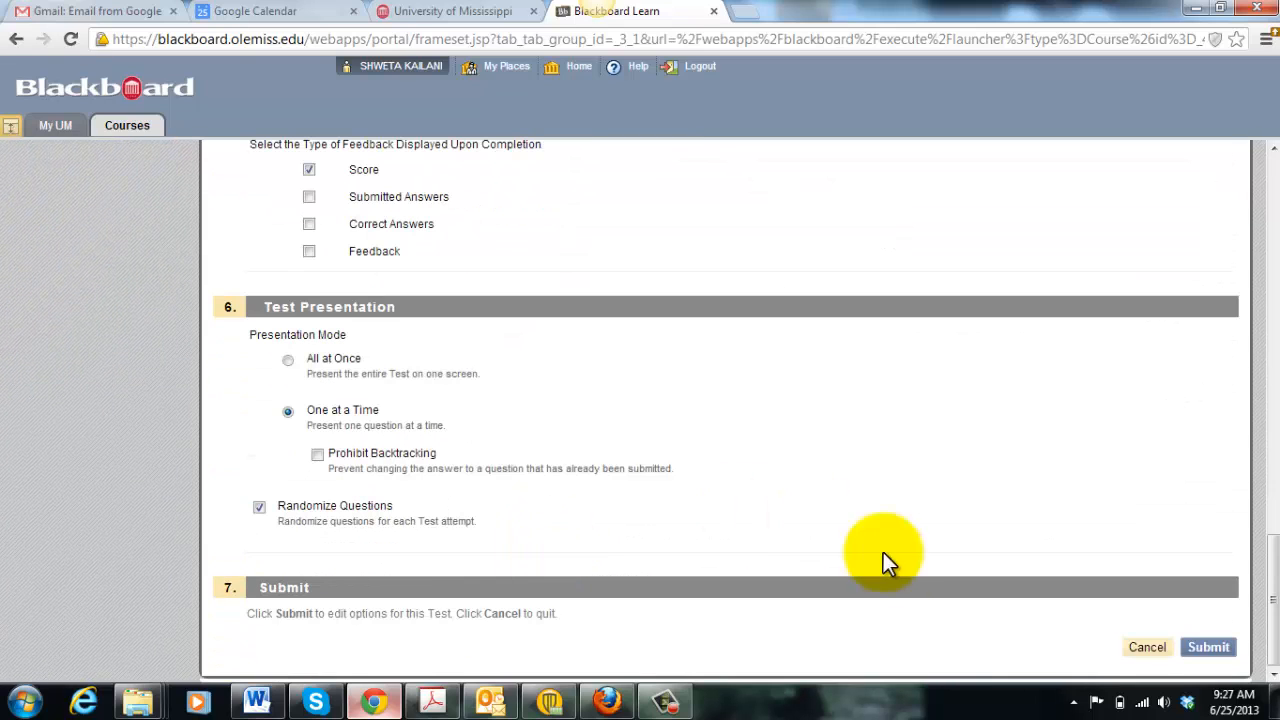
{"action": "left_click", "coordinate": [1222, 646]}
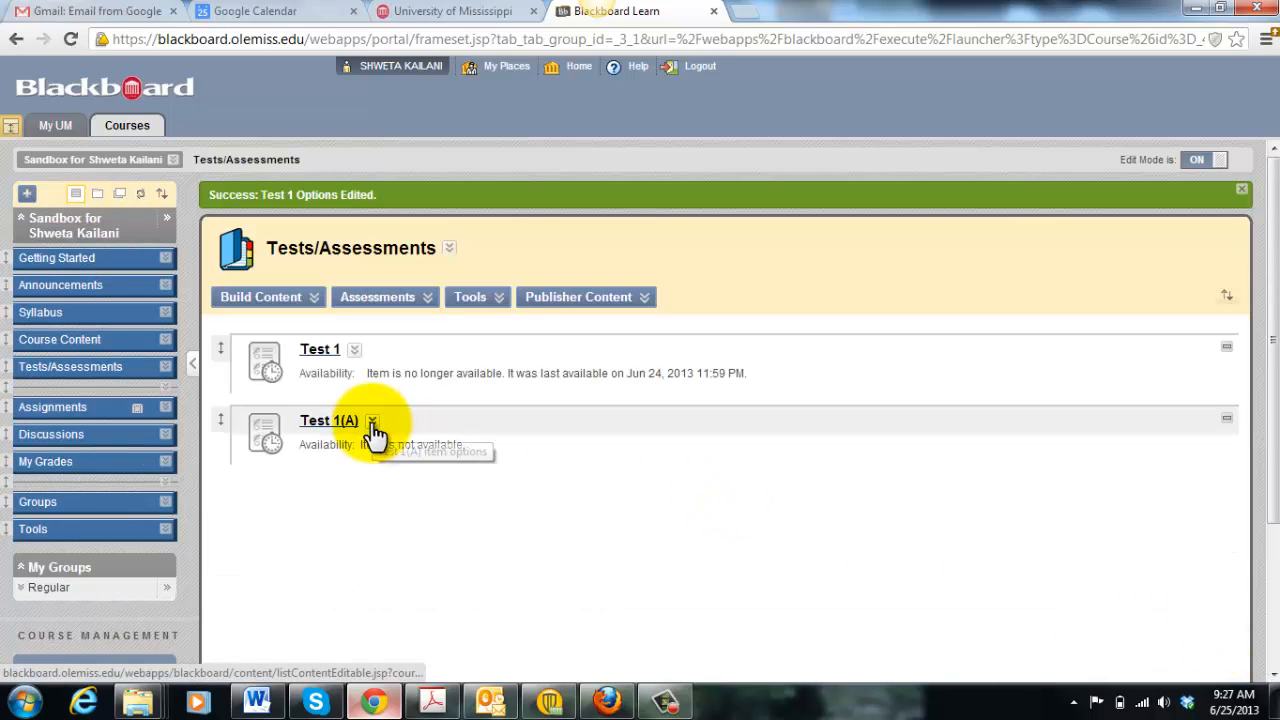
Open the test options of Test 1(A) and enable a timer of 1 hour 30 minutes.
{"action": "left_click", "coordinate": [372, 424]}
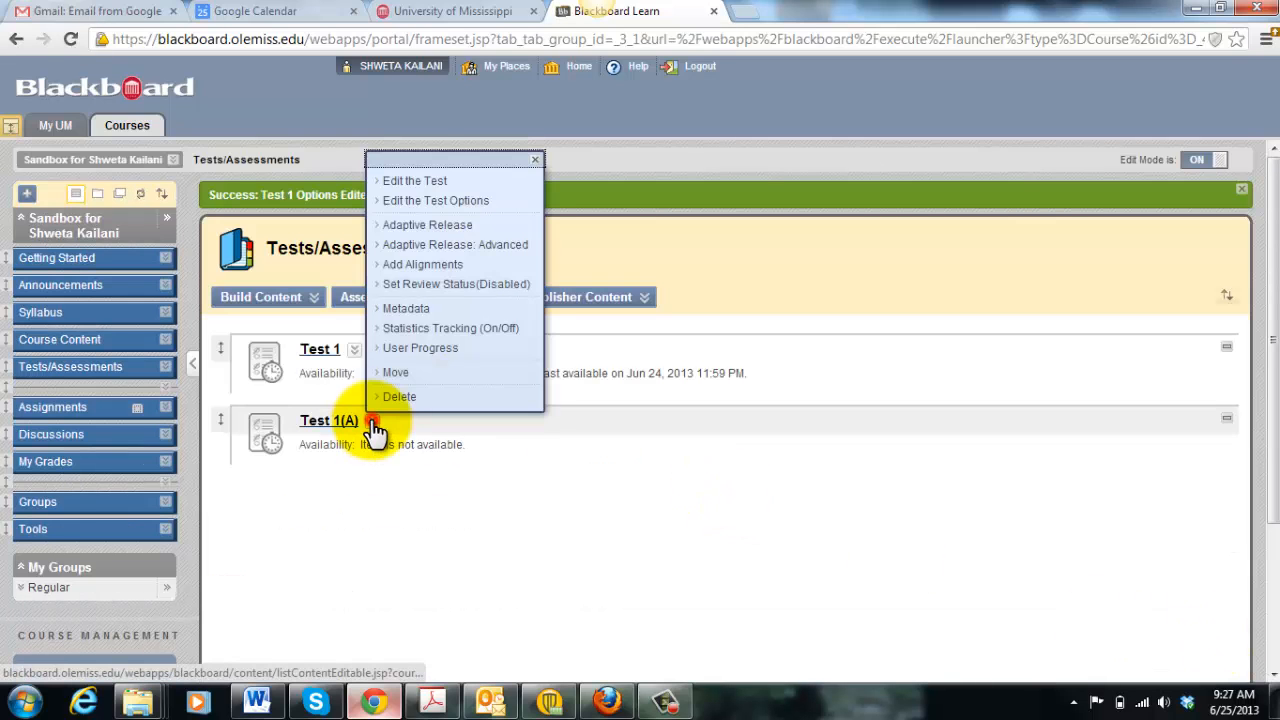
{"action": "left_click", "coordinate": [425, 201]}
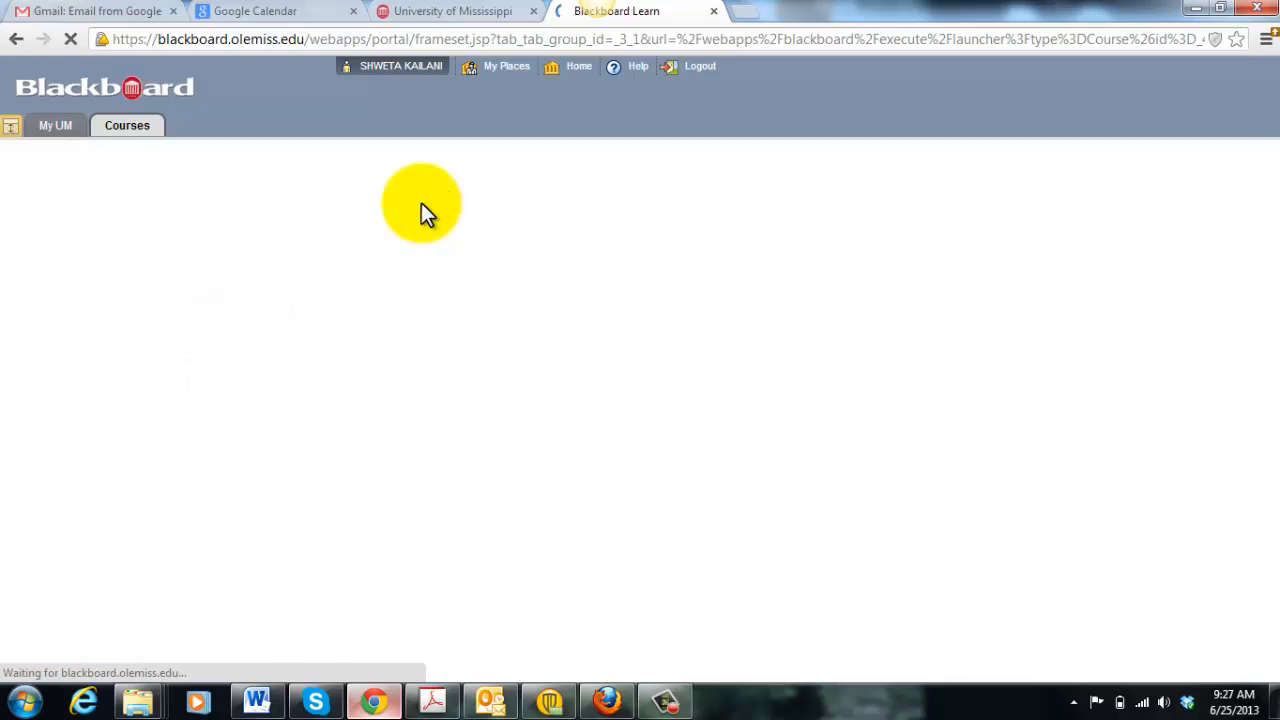
{"action": "scroll", "coordinate": [543, 355], "scroll_direction": "down", "scroll_amount": 10}
{"action": "scroll", "coordinate": [543, 353], "scroll_direction": "down", "scroll_amount": 3}
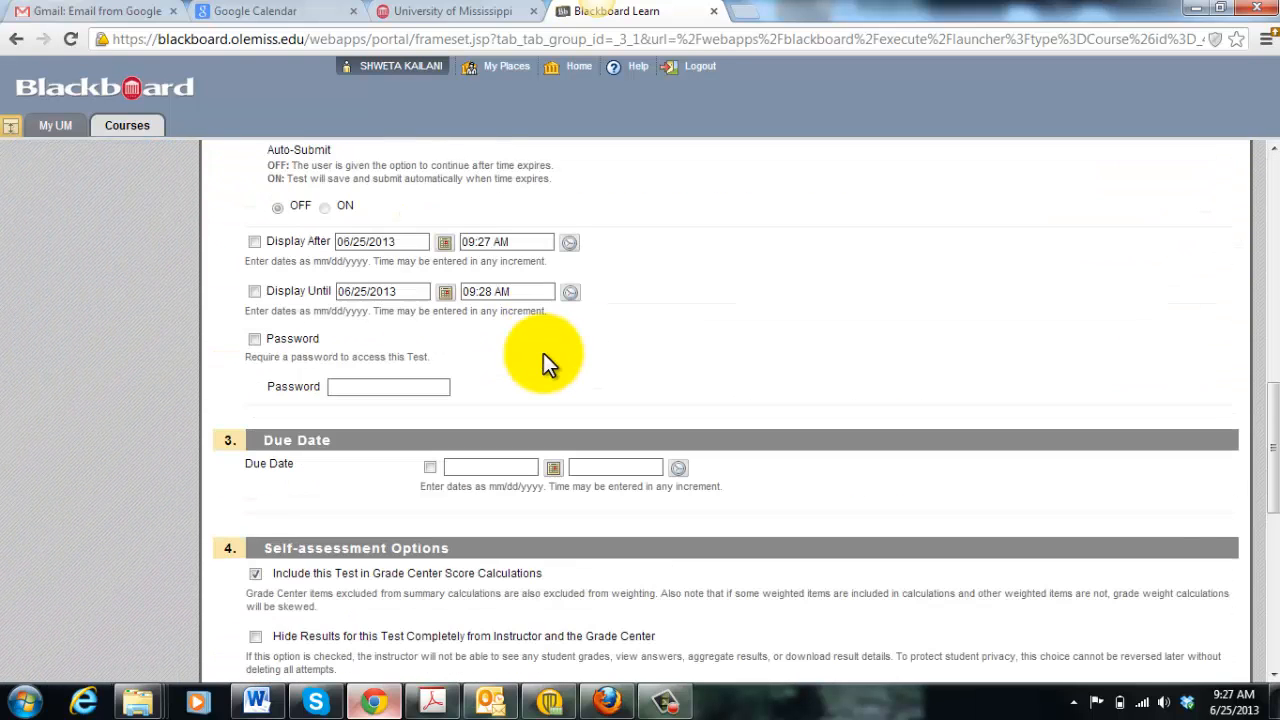
{"action": "scroll", "coordinate": [543, 353], "scroll_direction": "up", "scroll_amount": 2}
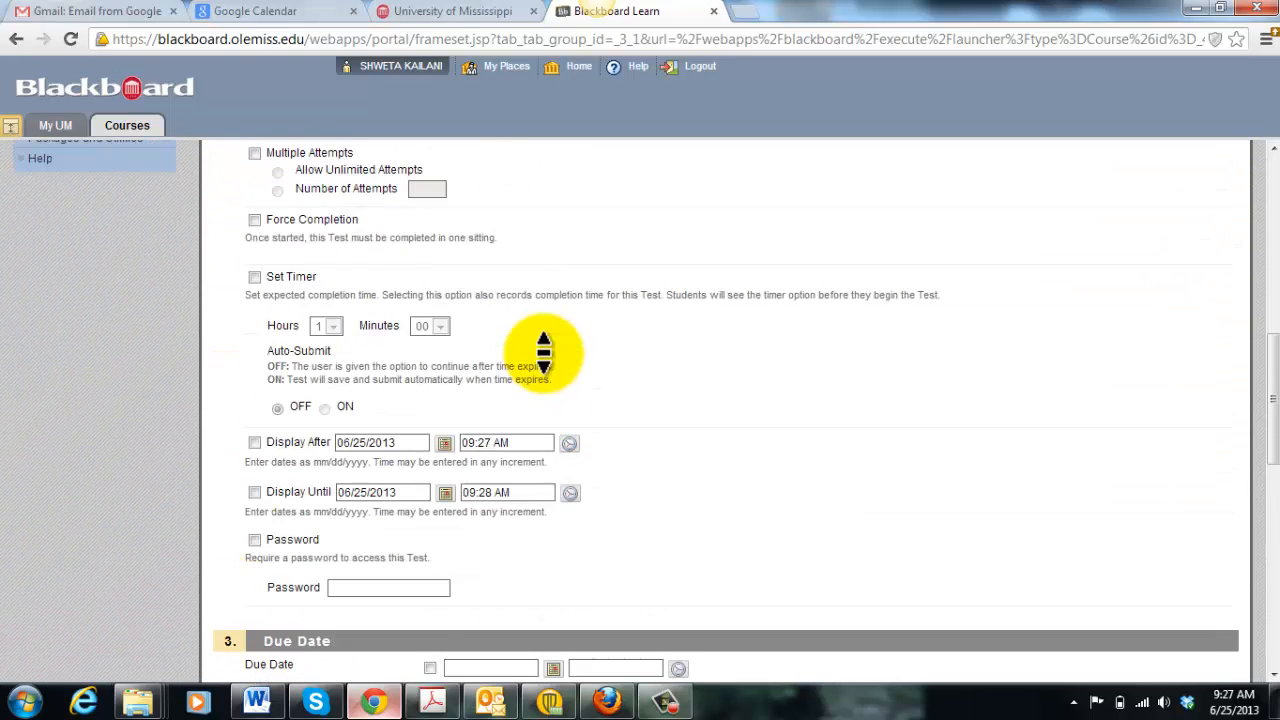
{"action": "left_click", "coordinate": [254, 278]}
{"action": "left_click", "coordinate": [440, 327]}
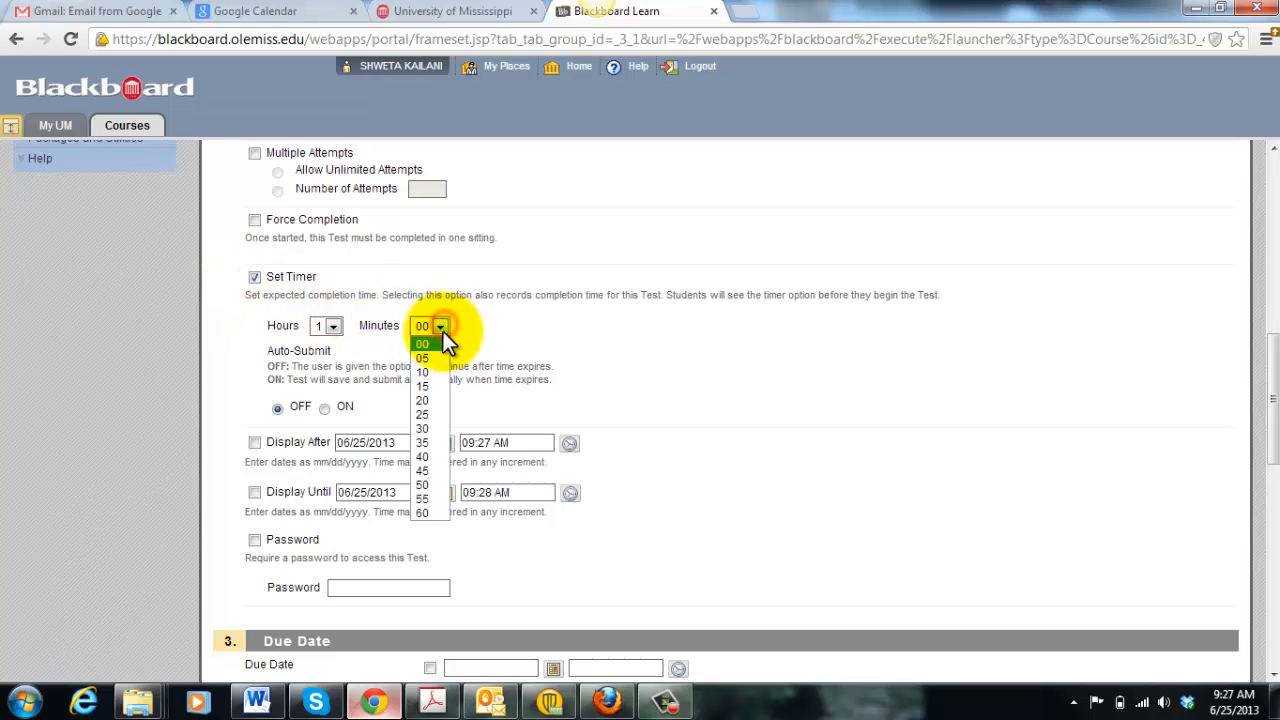
{"action": "left_click", "coordinate": [428, 428]}
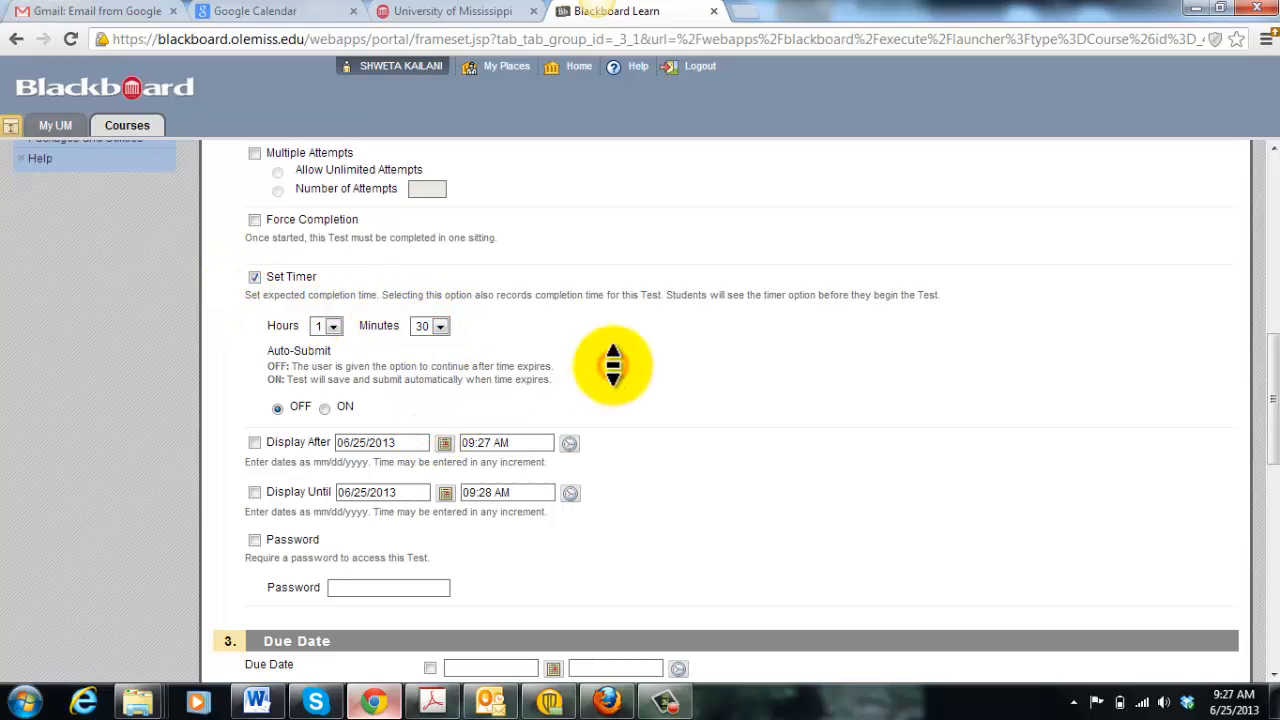
Turn Auto-Submit on for Test 1(A) and submit its test options.
{"action": "left_click", "coordinate": [323, 407]}
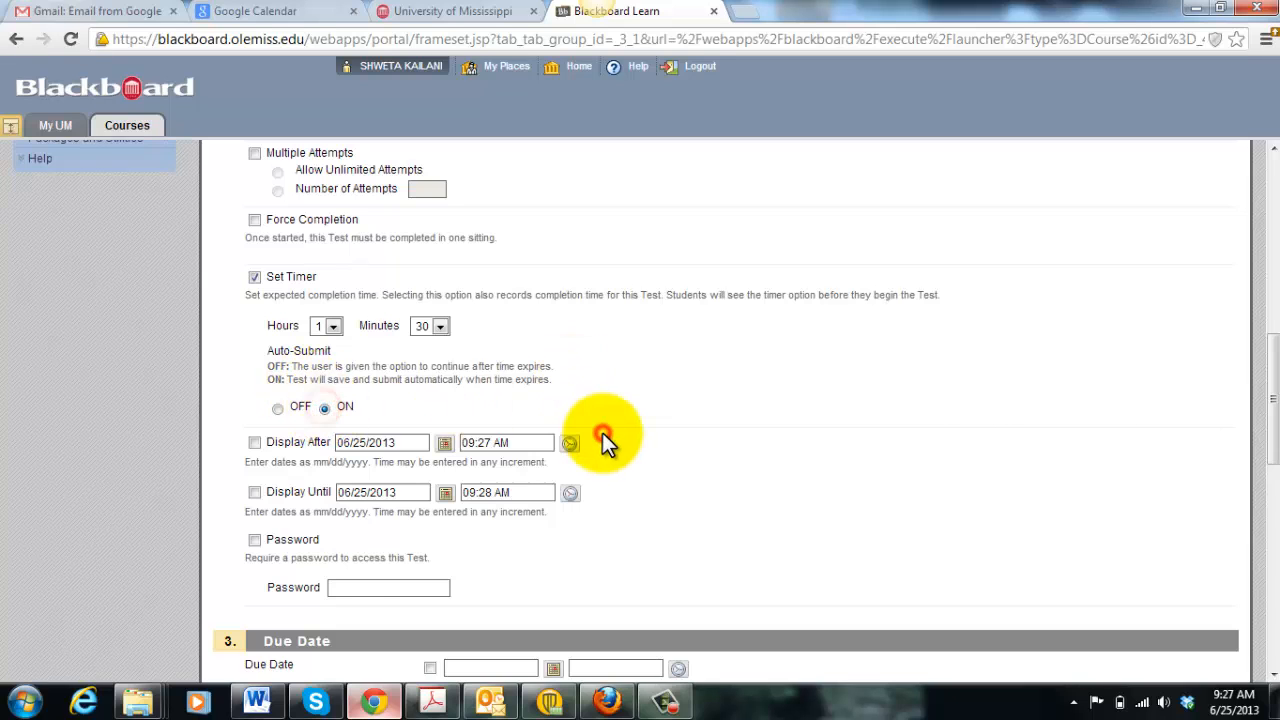
{"action": "scroll", "coordinate": [602, 432], "scroll_direction": "down", "scroll_amount": 10}
{"action": "left_click", "coordinate": [1228, 648]}
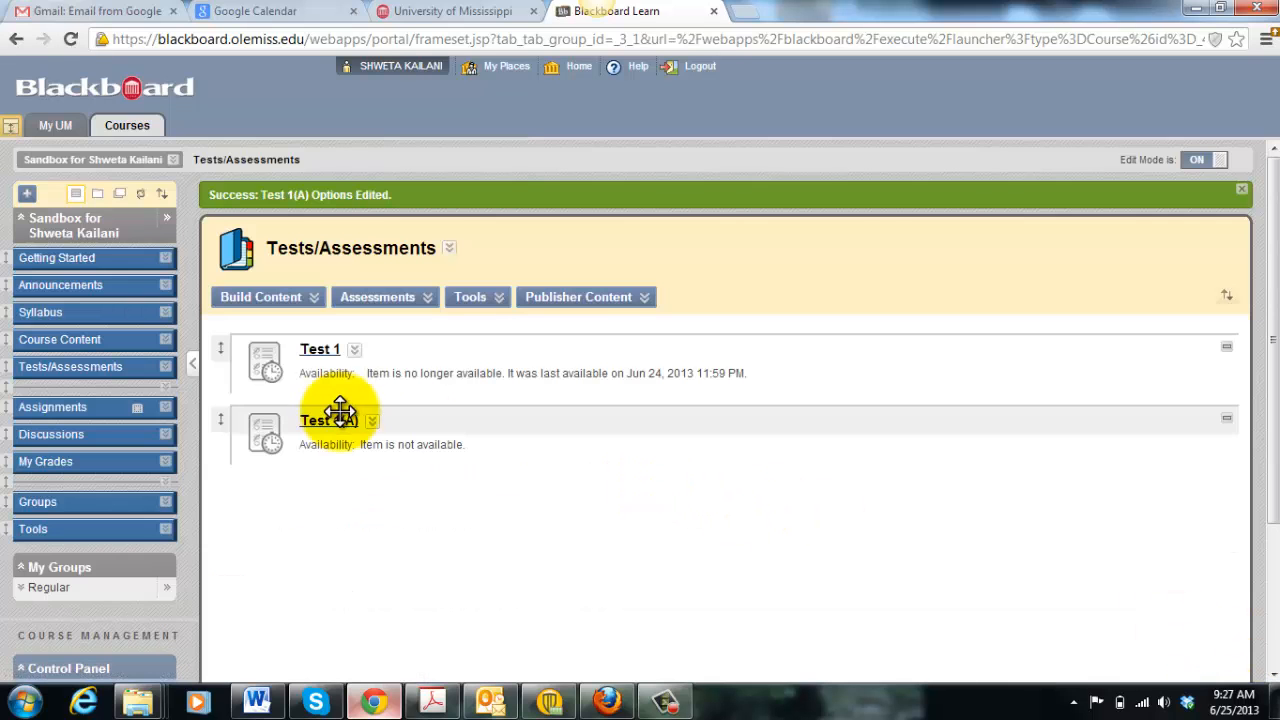
Add an adaptive release rule to Test 1 that limits it to the Regular group, submit it and accept the date restriction.
{"action": "left_click", "coordinate": [355, 351]}
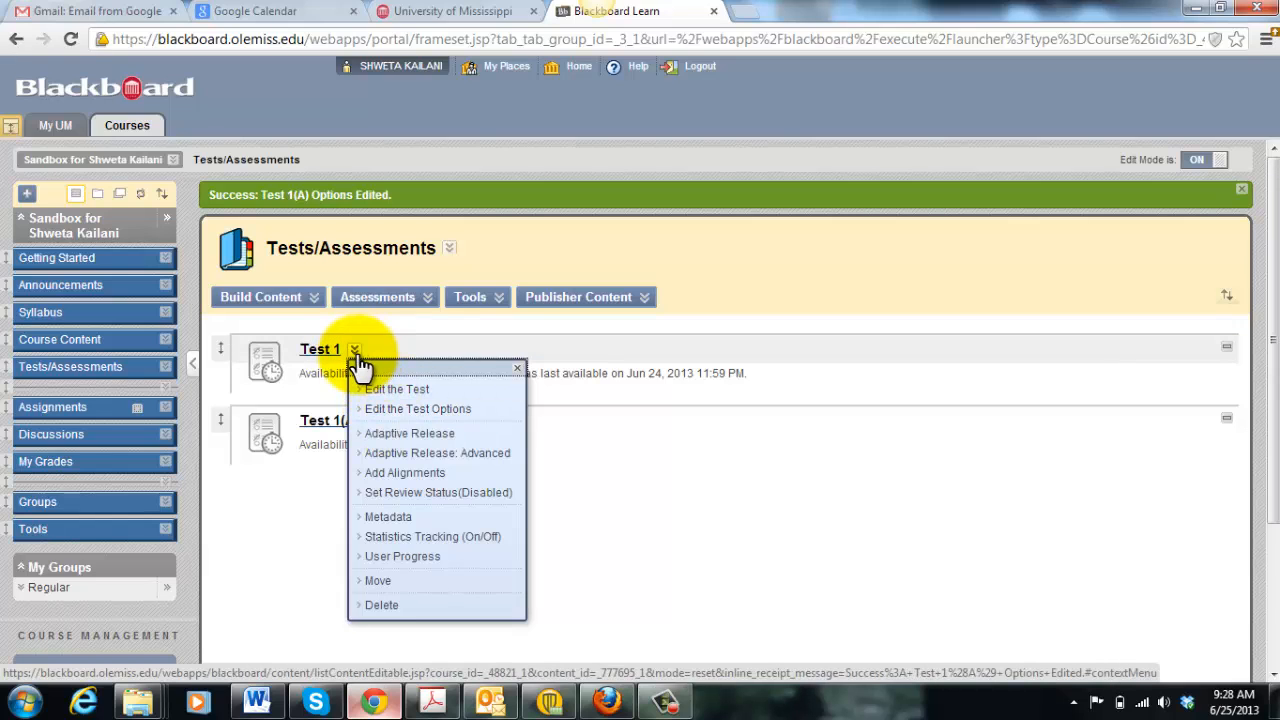
{"action": "left_click", "coordinate": [383, 442]}
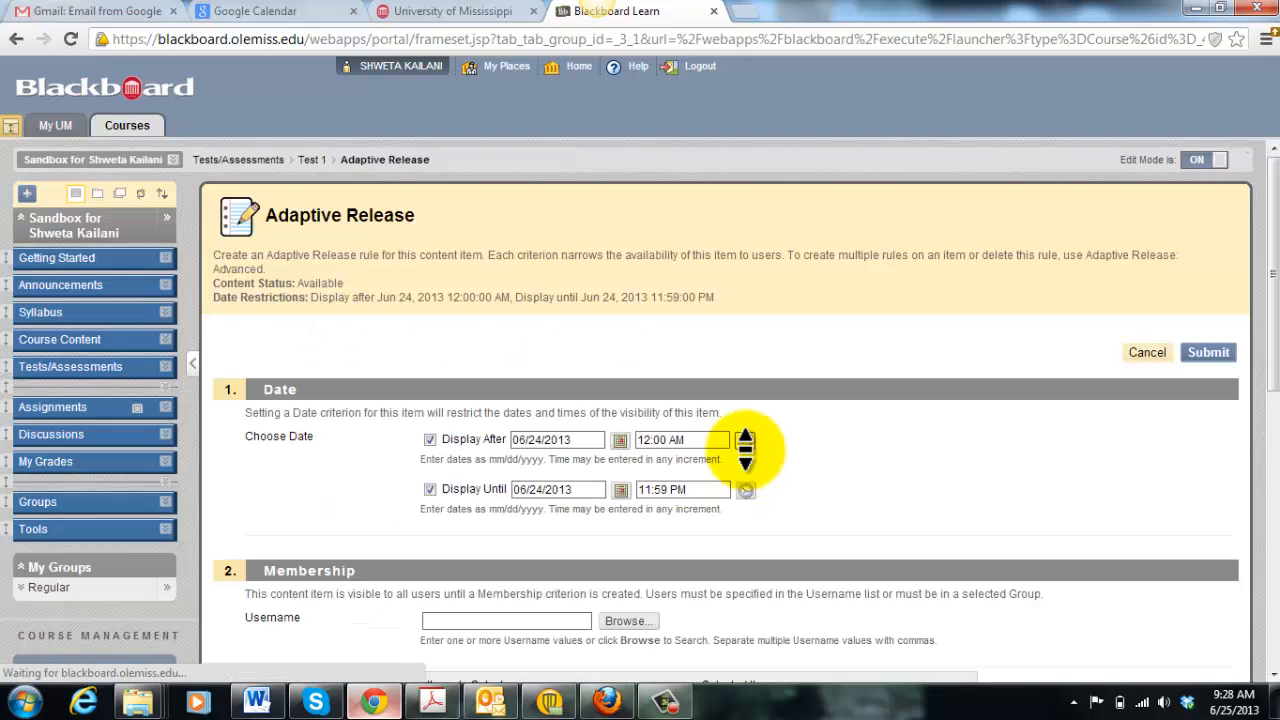
{"action": "scroll", "coordinate": [745, 450], "scroll_direction": "down", "scroll_amount": 5}
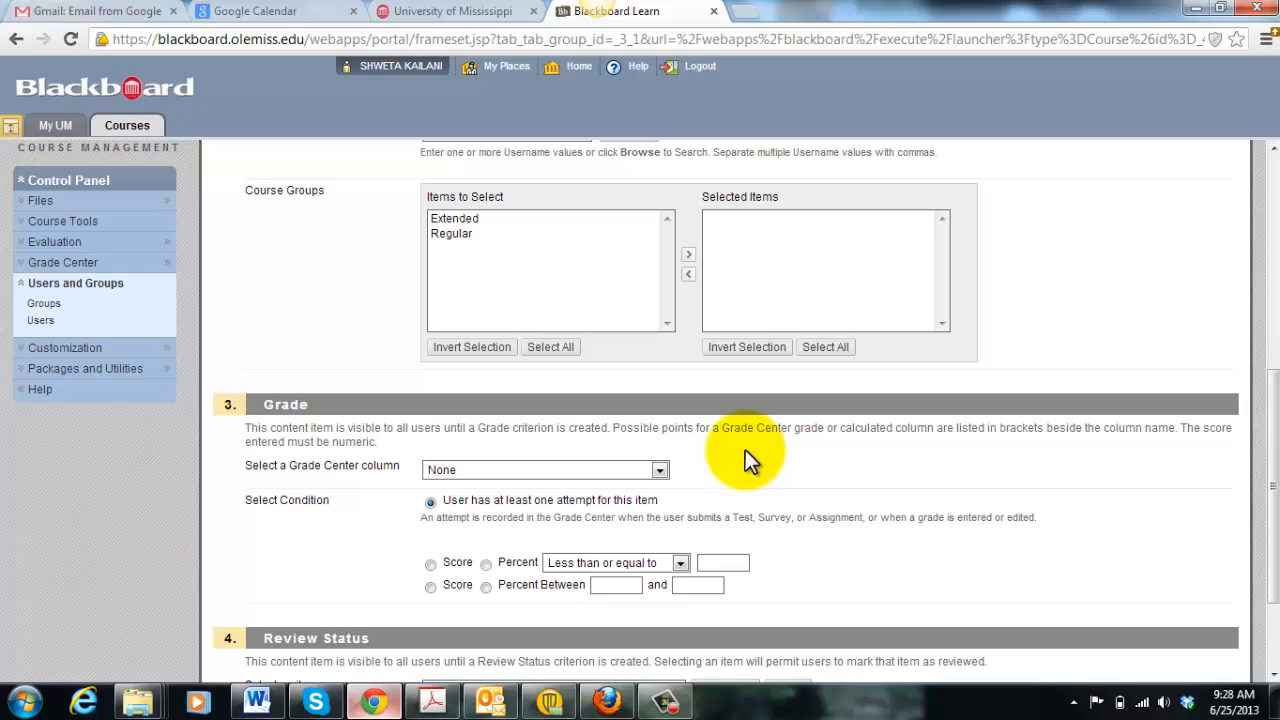
{"action": "scroll", "coordinate": [745, 450], "scroll_direction": "up", "scroll_amount": 2}
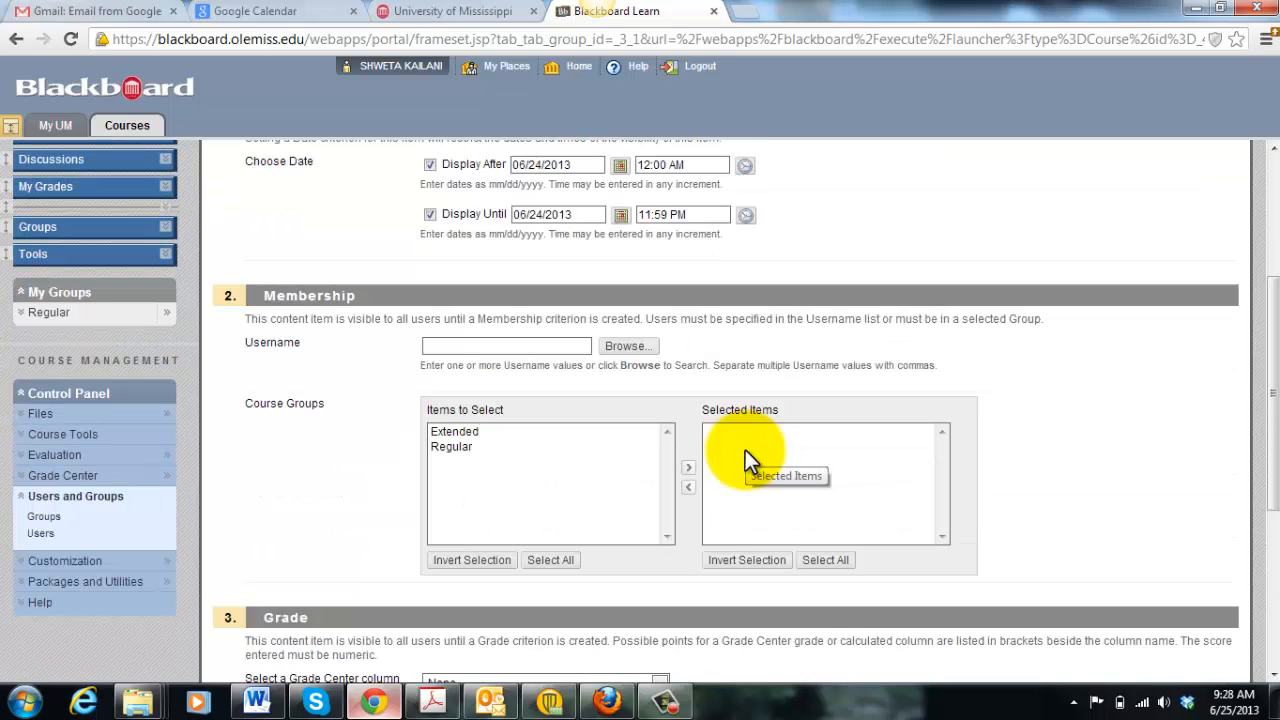
{"action": "left_click", "coordinate": [450, 445]}
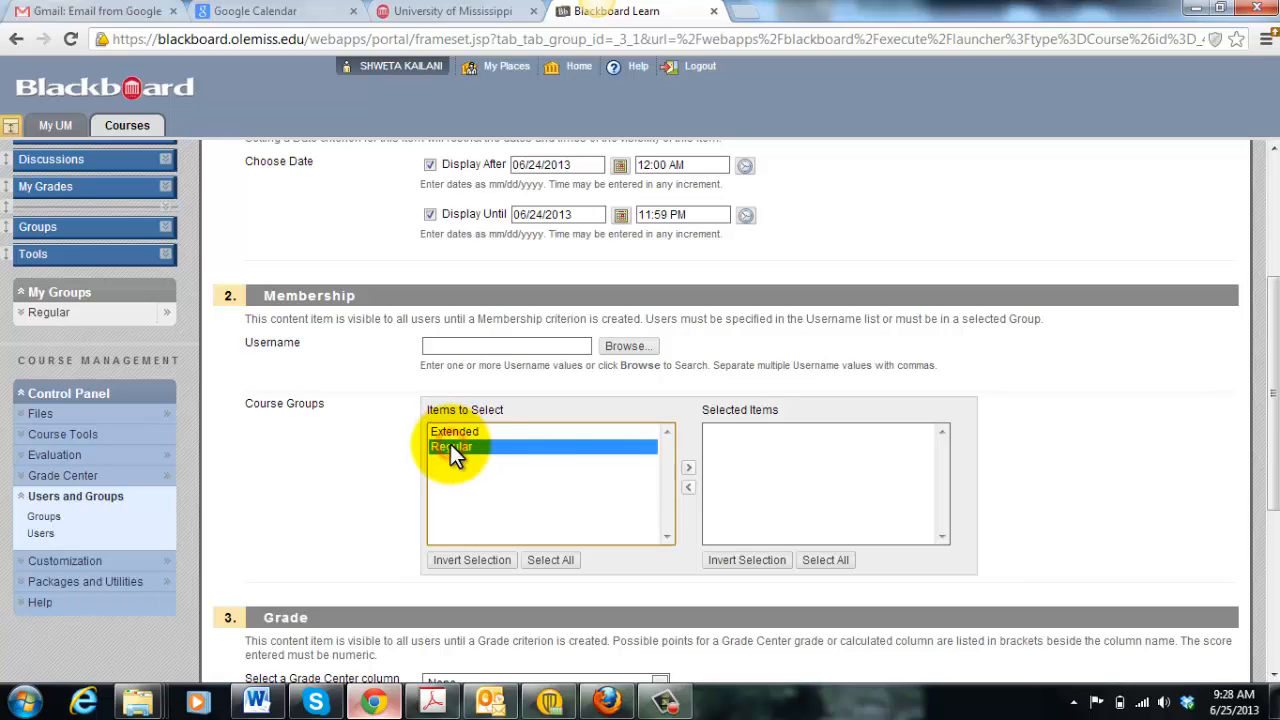
{"action": "left_click", "coordinate": [689, 467]}
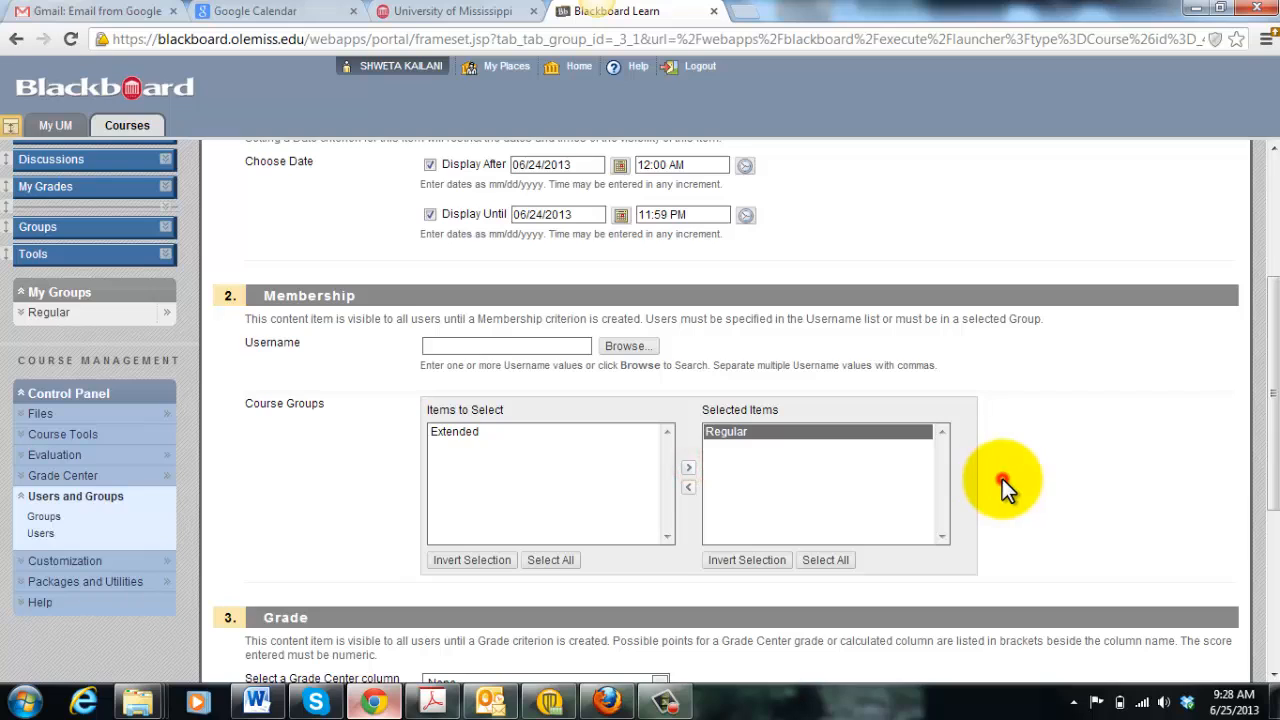
{"action": "scroll", "coordinate": [1002, 479], "scroll_direction": "down", "scroll_amount": 4}
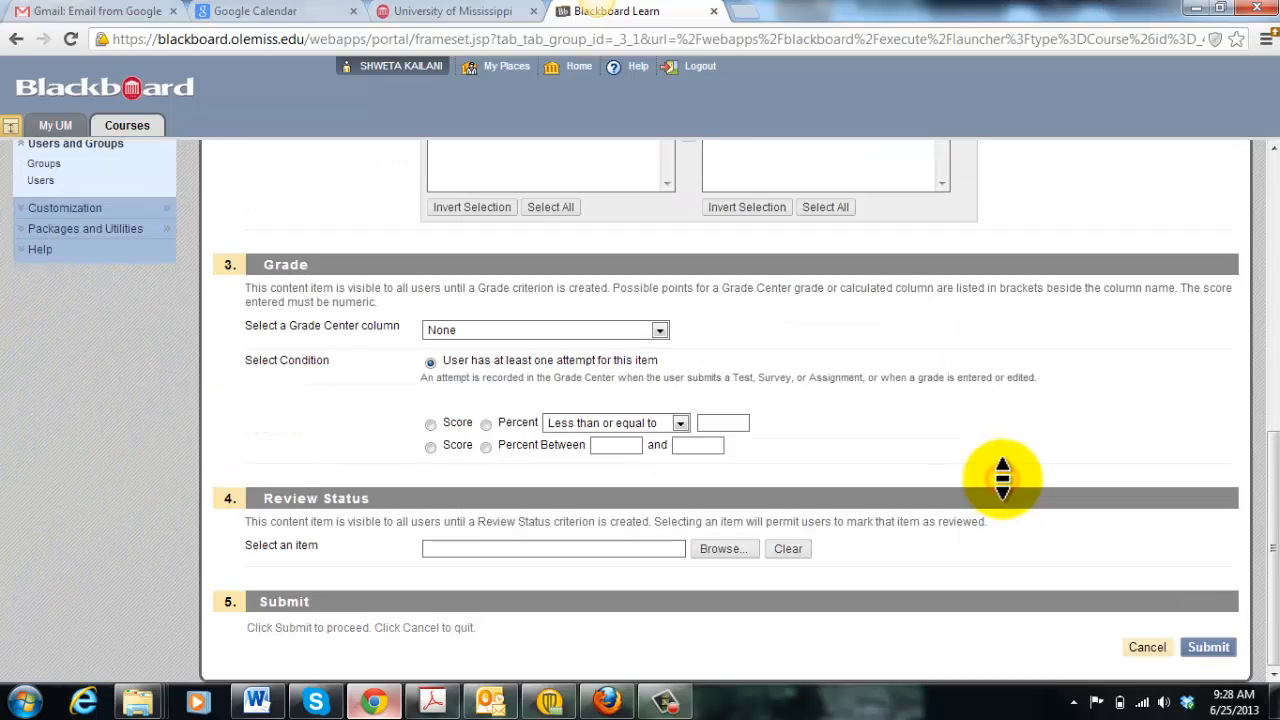
{"action": "left_click", "coordinate": [1207, 647]}
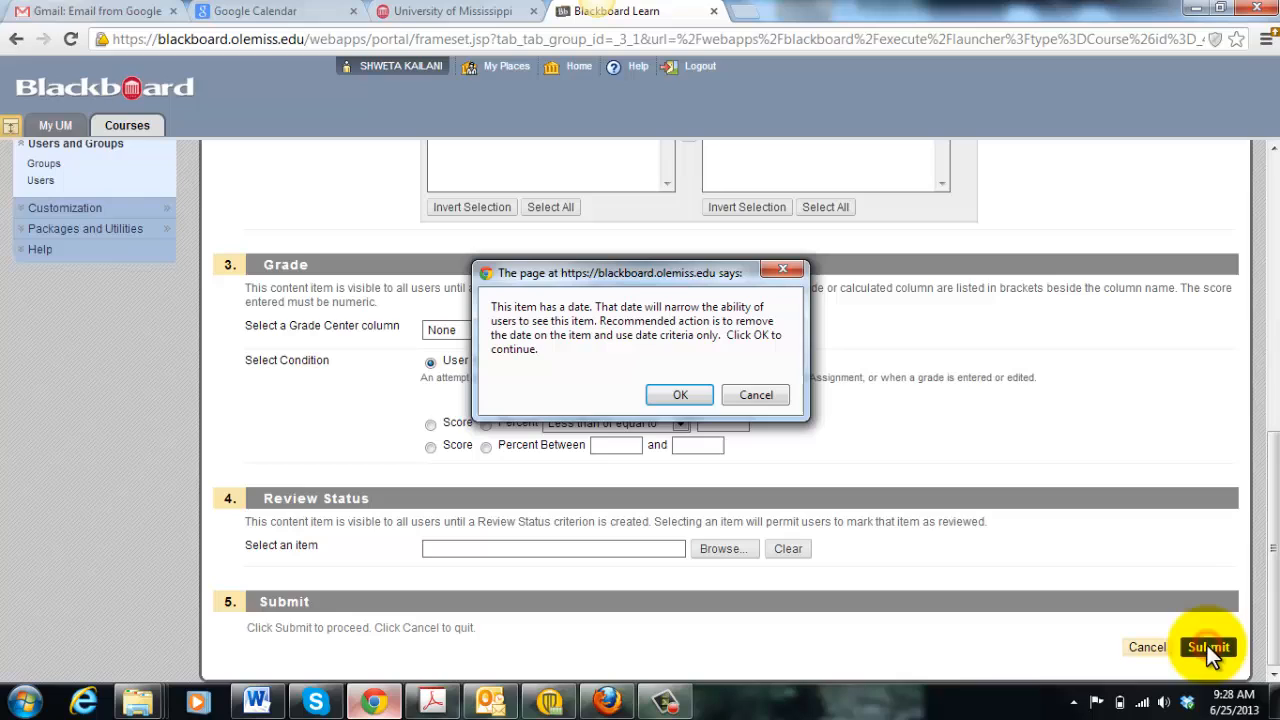
{"action": "left_click", "coordinate": [680, 395]}
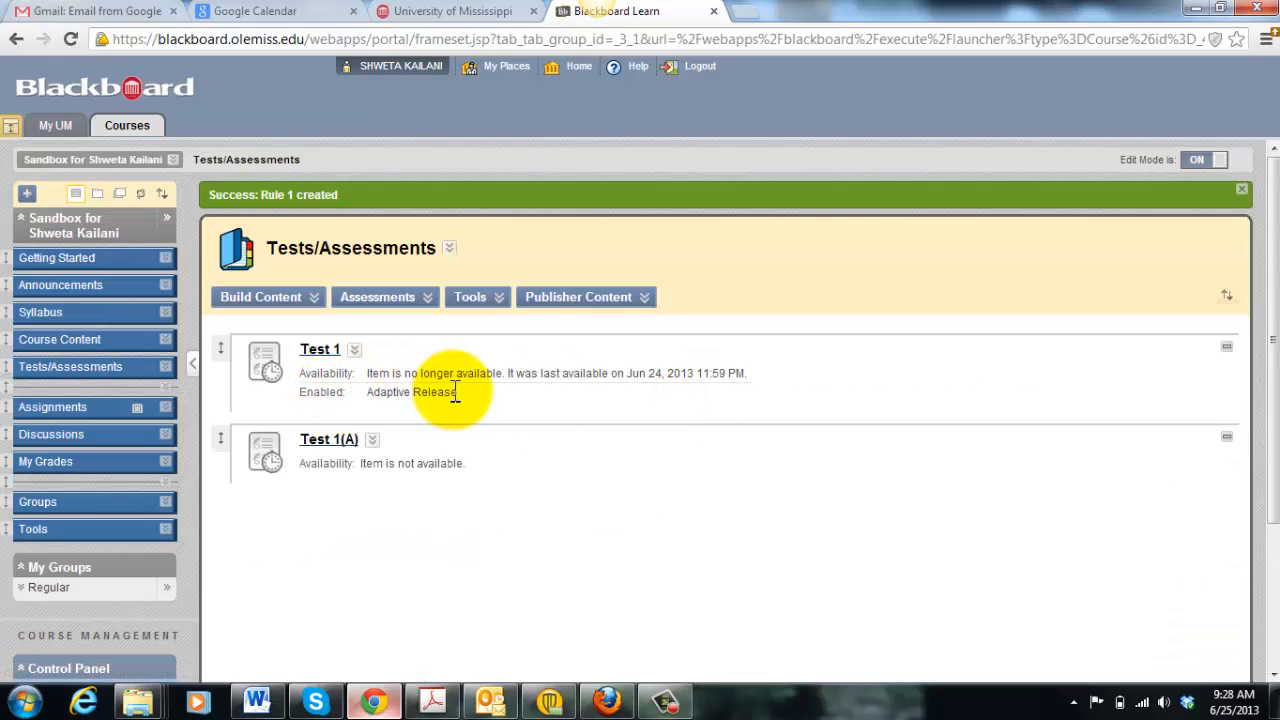
{"action": "left_click_drag", "start_coordinate": [456, 392], "coordinate": [271, 371]}
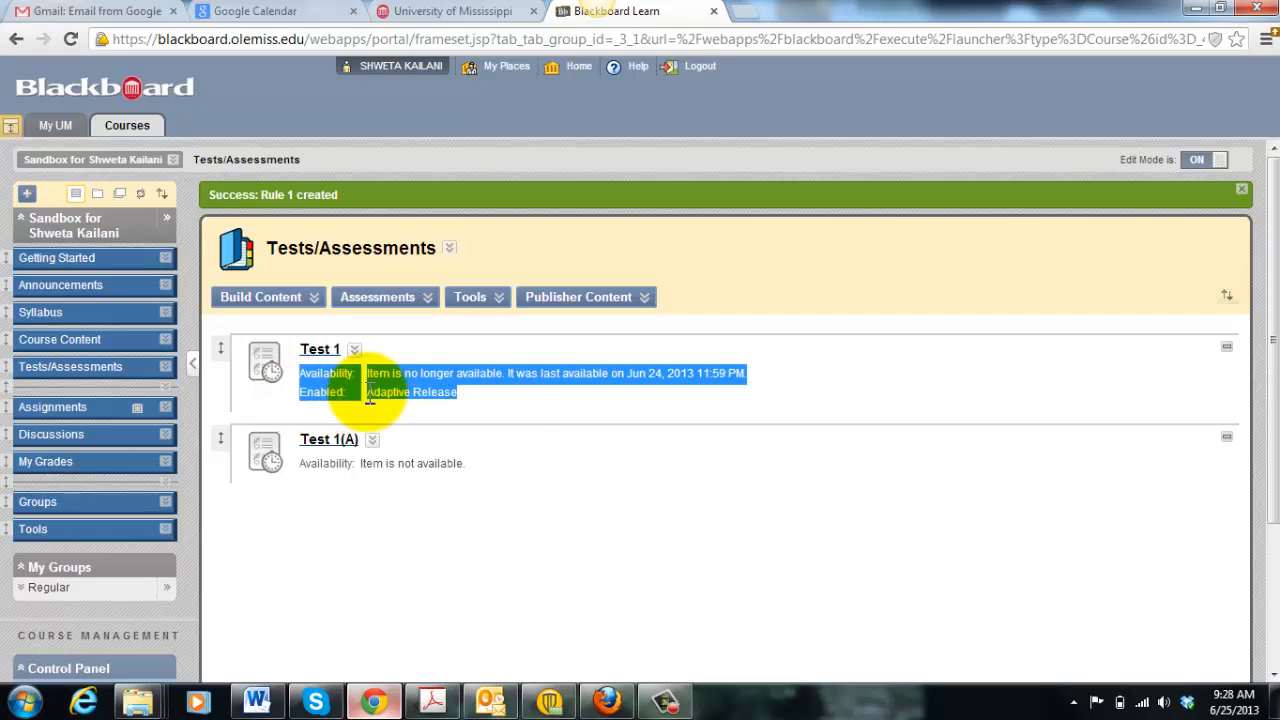
{"action": "left_click", "coordinate": [516, 396]}
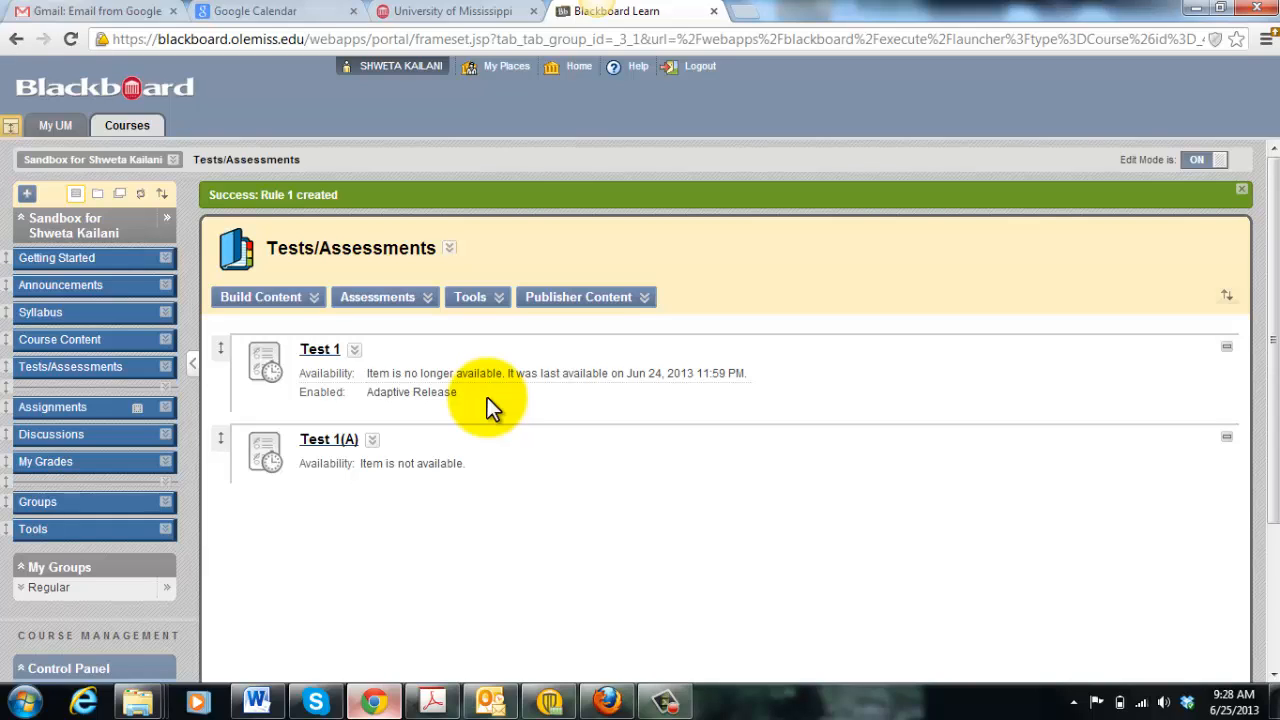
Add an adaptive release rule to Test 1(A) that limits it to the Extended group, and submit it.
{"action": "left_click", "coordinate": [373, 447]}
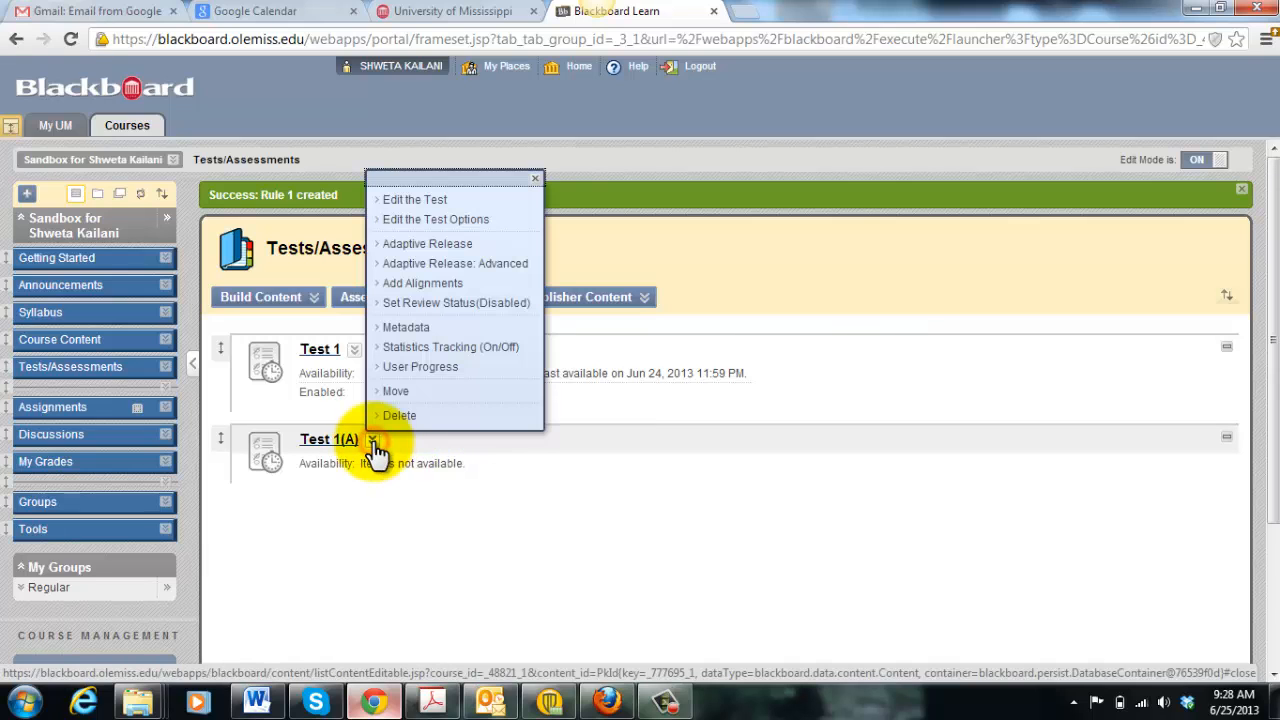
{"action": "left_click", "coordinate": [431, 246]}
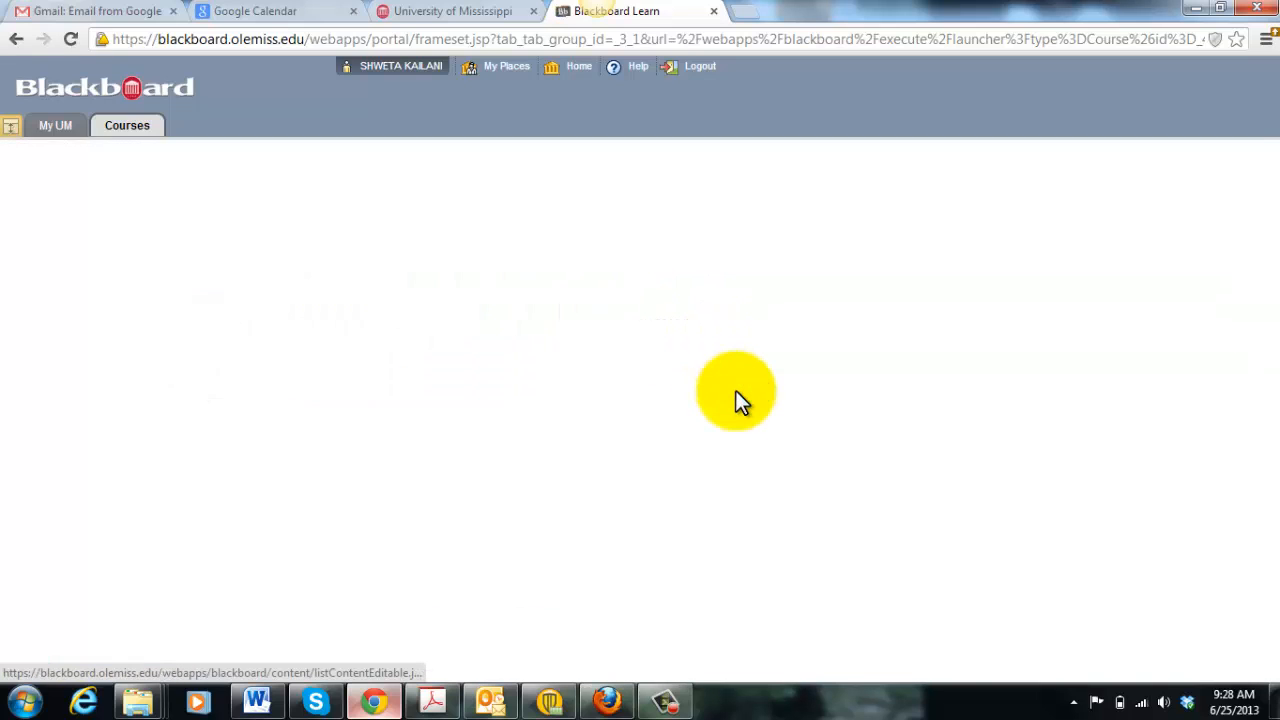
{"action": "scroll", "coordinate": [526, 443], "scroll_direction": "down", "scroll_amount": 3}
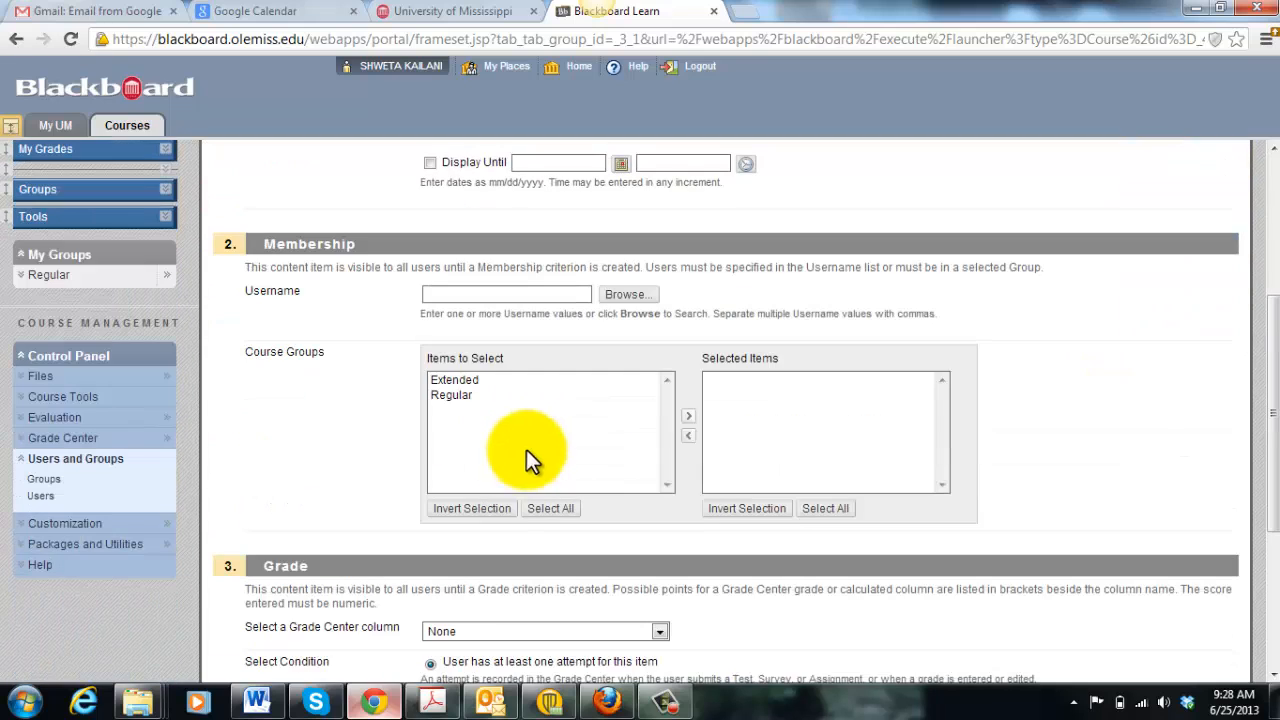
{"action": "left_click", "coordinate": [464, 380]}
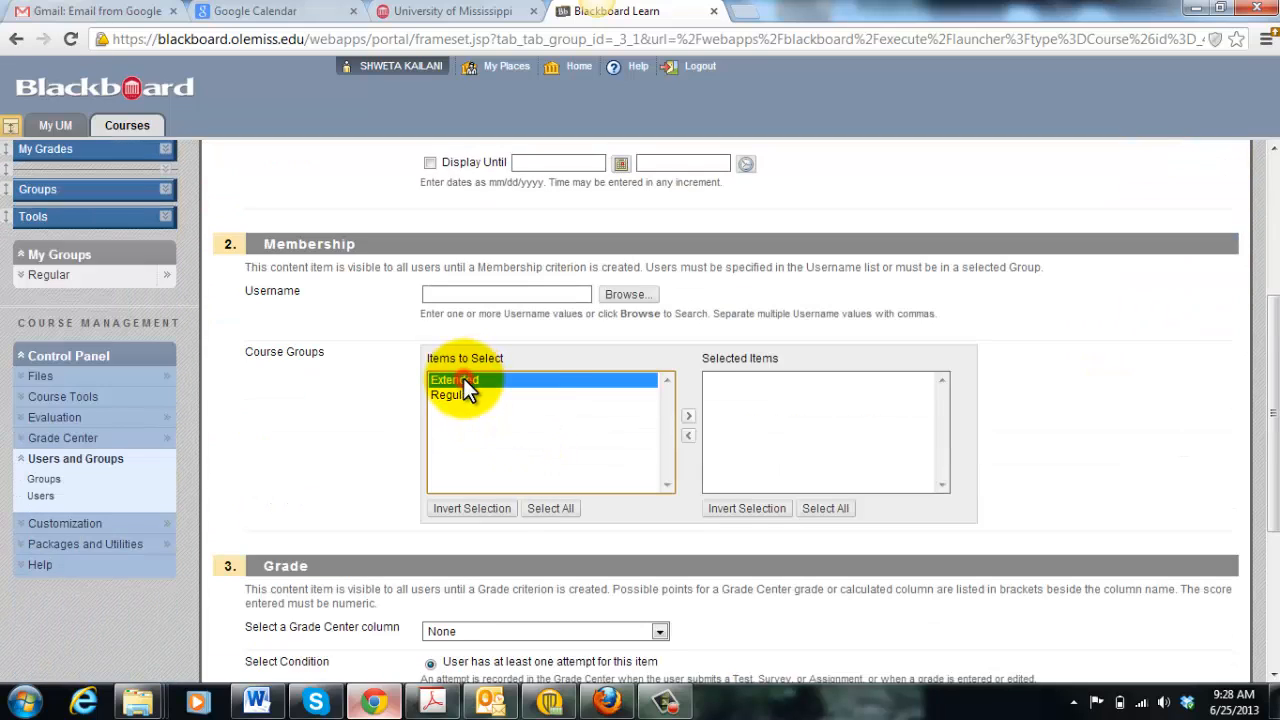
{"action": "left_click", "coordinate": [686, 418]}
{"action": "scroll", "coordinate": [980, 440], "scroll_direction": "down", "scroll_amount": 3}
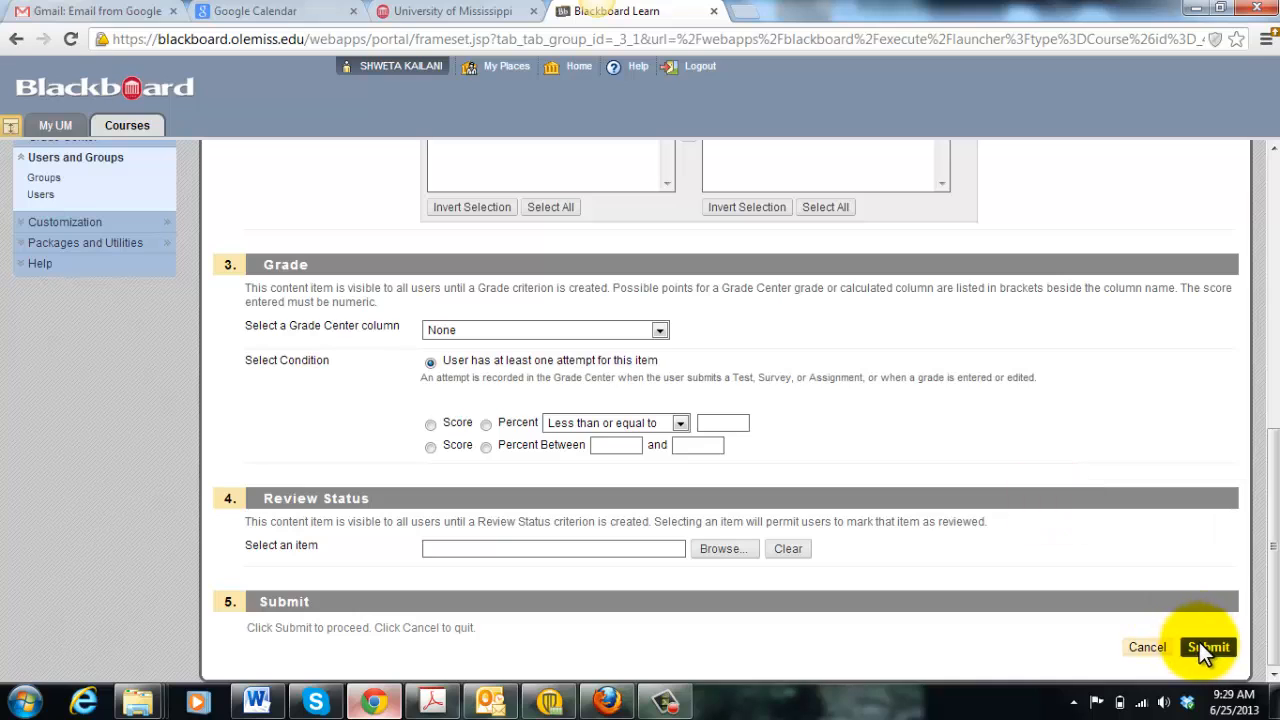
{"action": "left_click", "coordinate": [1203, 648]}
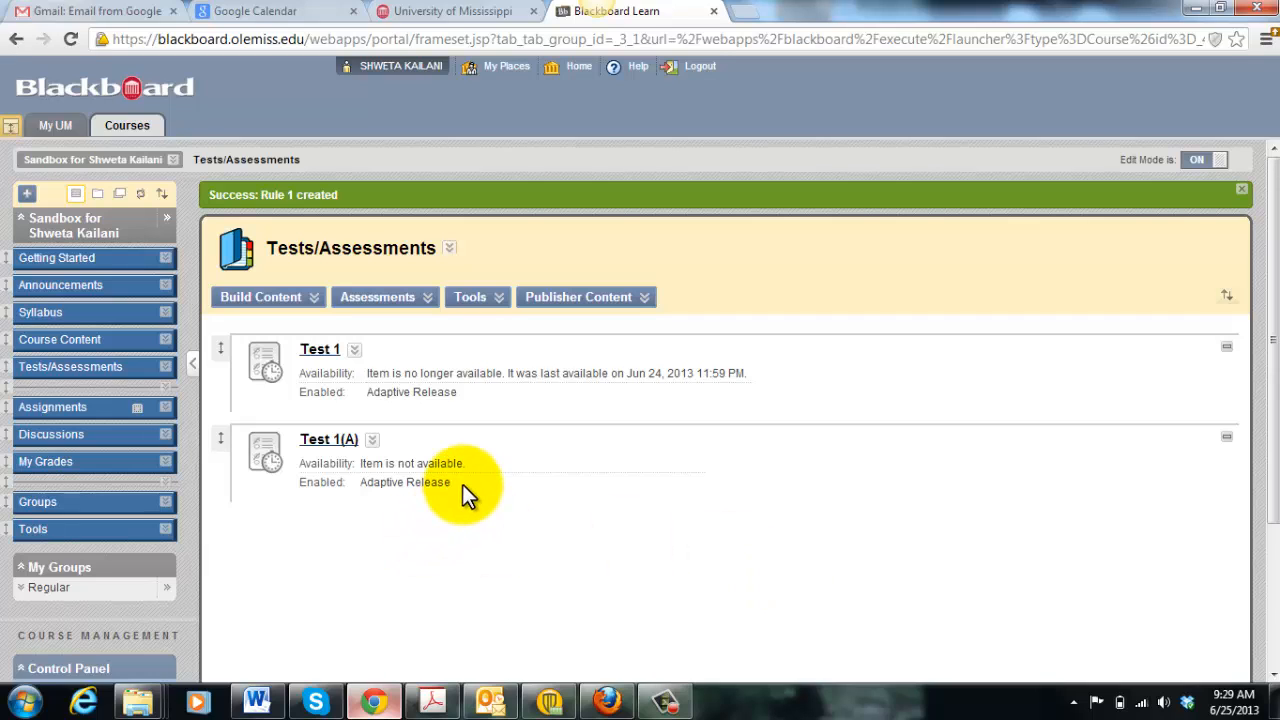
{"action": "left_click_drag", "start_coordinate": [462, 484], "coordinate": [303, 494]}
{"action": "left_click", "coordinate": [485, 503]}
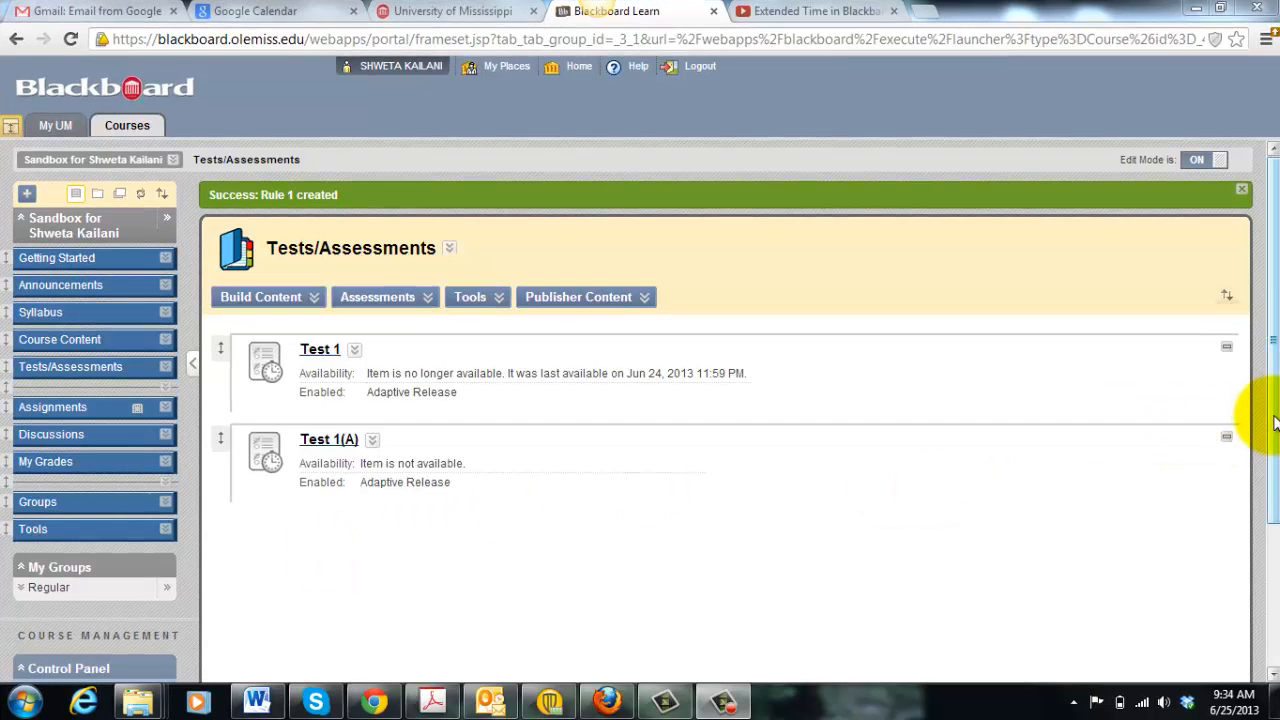
Open the Full Grade Center of the course.
{"action": "scroll", "coordinate": [1262, 470], "scroll_direction": "down", "scroll_amount": 3}
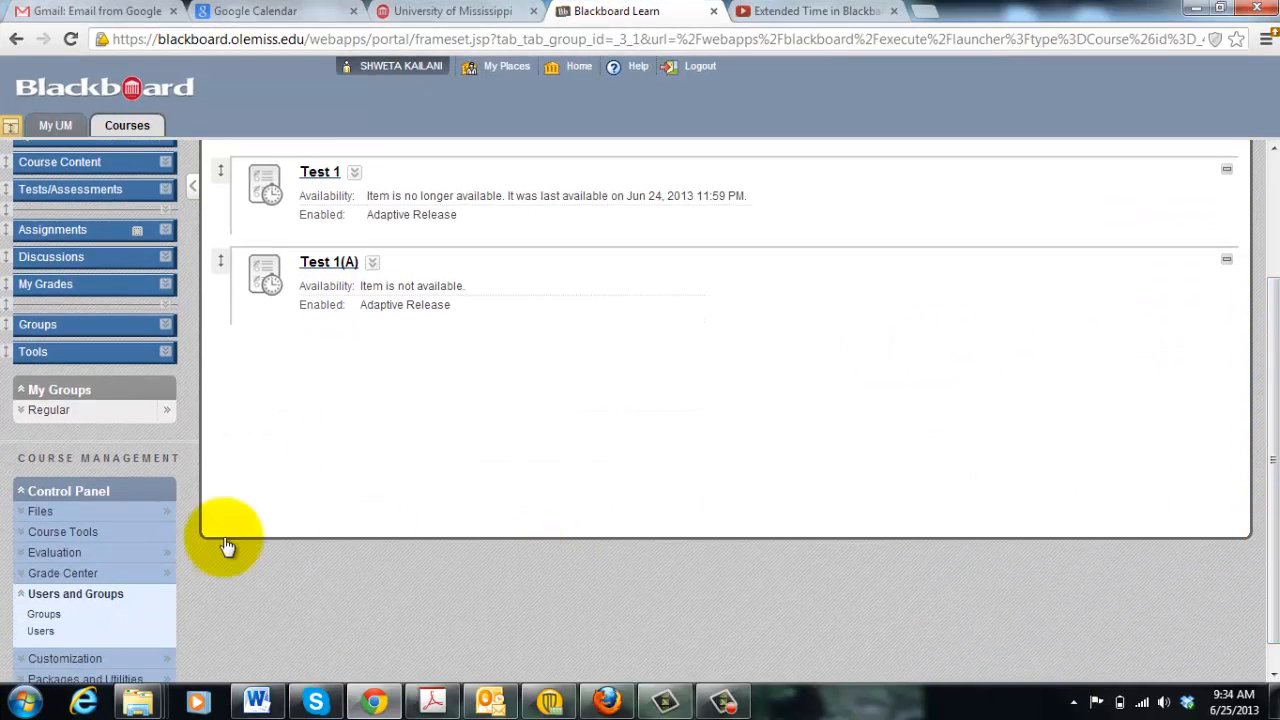
{"action": "left_click", "coordinate": [21, 595]}
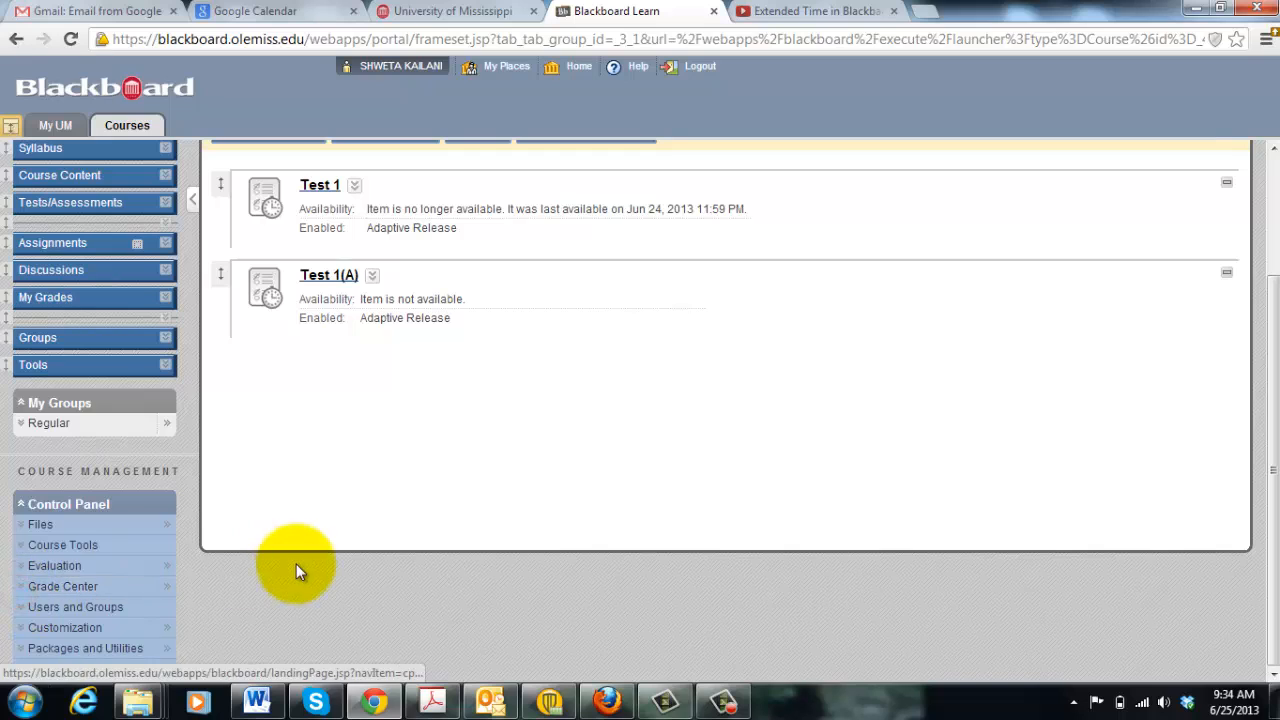
{"action": "left_click", "coordinate": [21, 587]}
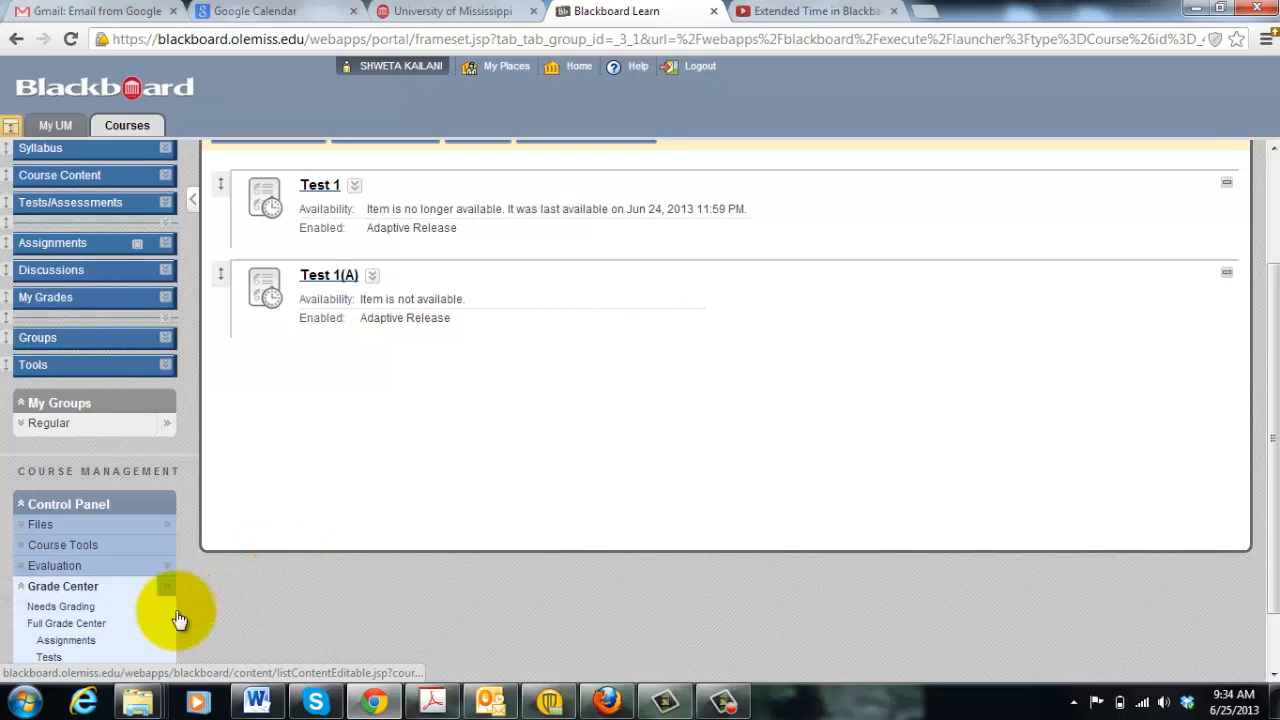
{"action": "left_click", "coordinate": [88, 624]}
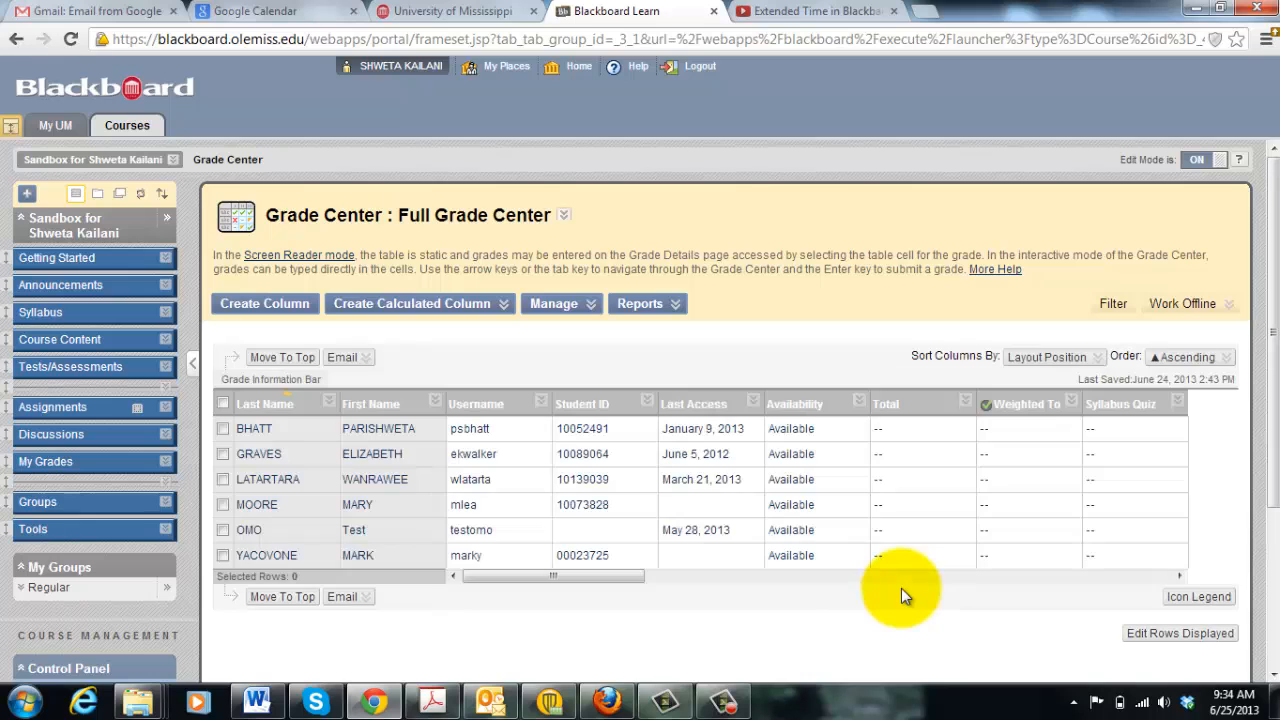
Locate the Test 1 and Test 1(A) columns in the grade table and view the column options of Test 1.
{"action": "left_click", "coordinate": [1179, 577]}
{"action": "left_click", "coordinate": [1179, 577]}
{"action": "left_click", "coordinate": [1179, 577]}
{"action": "left_click", "coordinate": [1179, 577]}
{"action": "left_click", "coordinate": [1179, 577]}
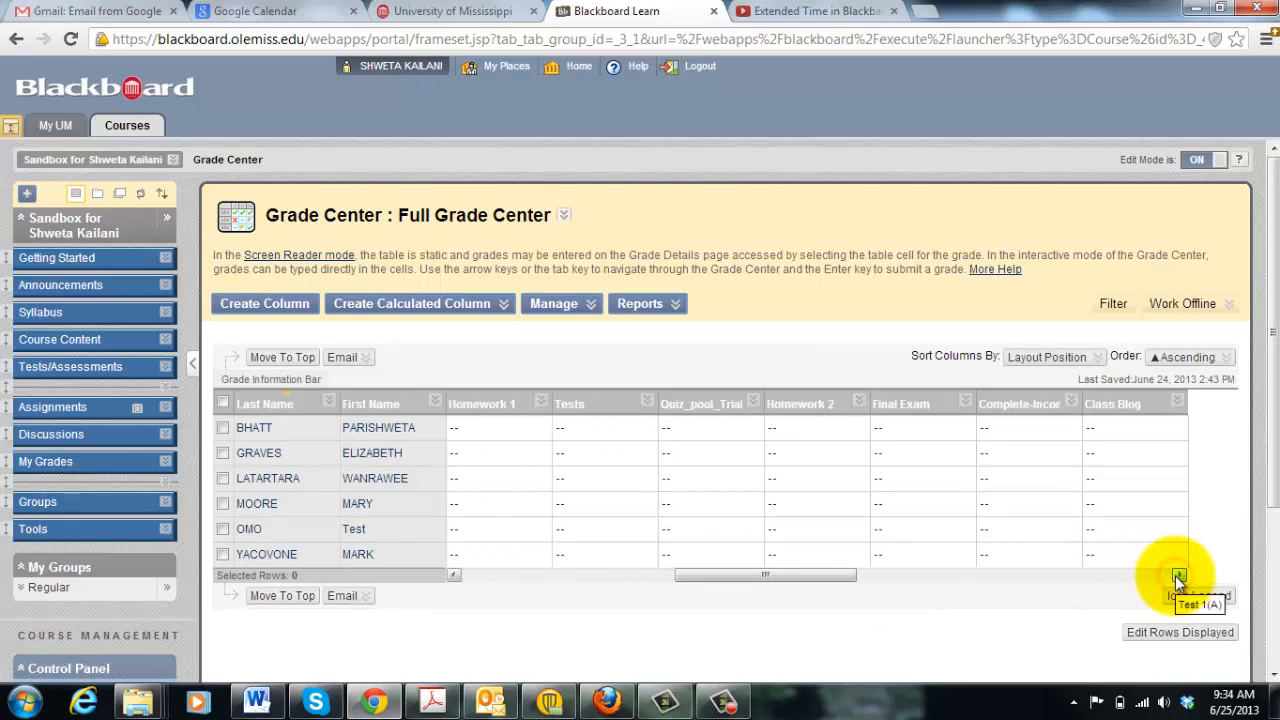
{"action": "left_click", "coordinate": [1179, 577]}
{"action": "left_click", "coordinate": [1179, 577]}
{"action": "left_click", "coordinate": [1179, 577]}
{"action": "left_click", "coordinate": [1179, 577]}
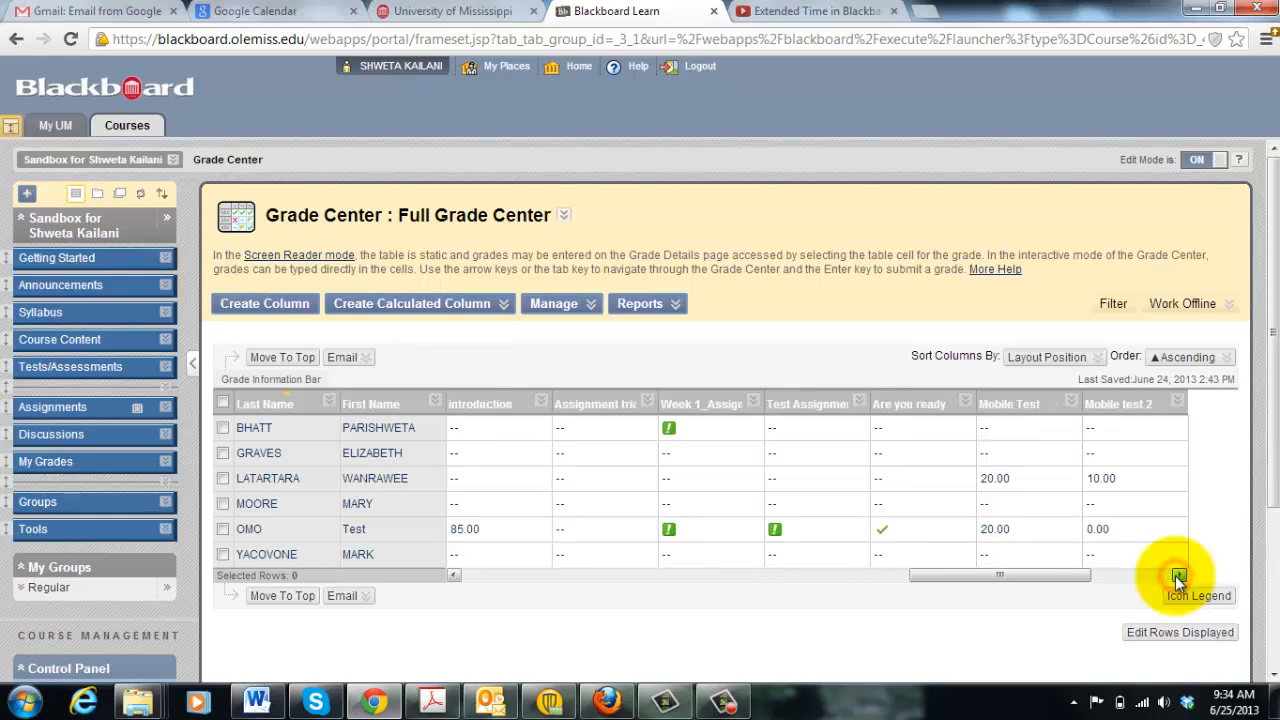
{"action": "left_click", "coordinate": [1179, 577]}
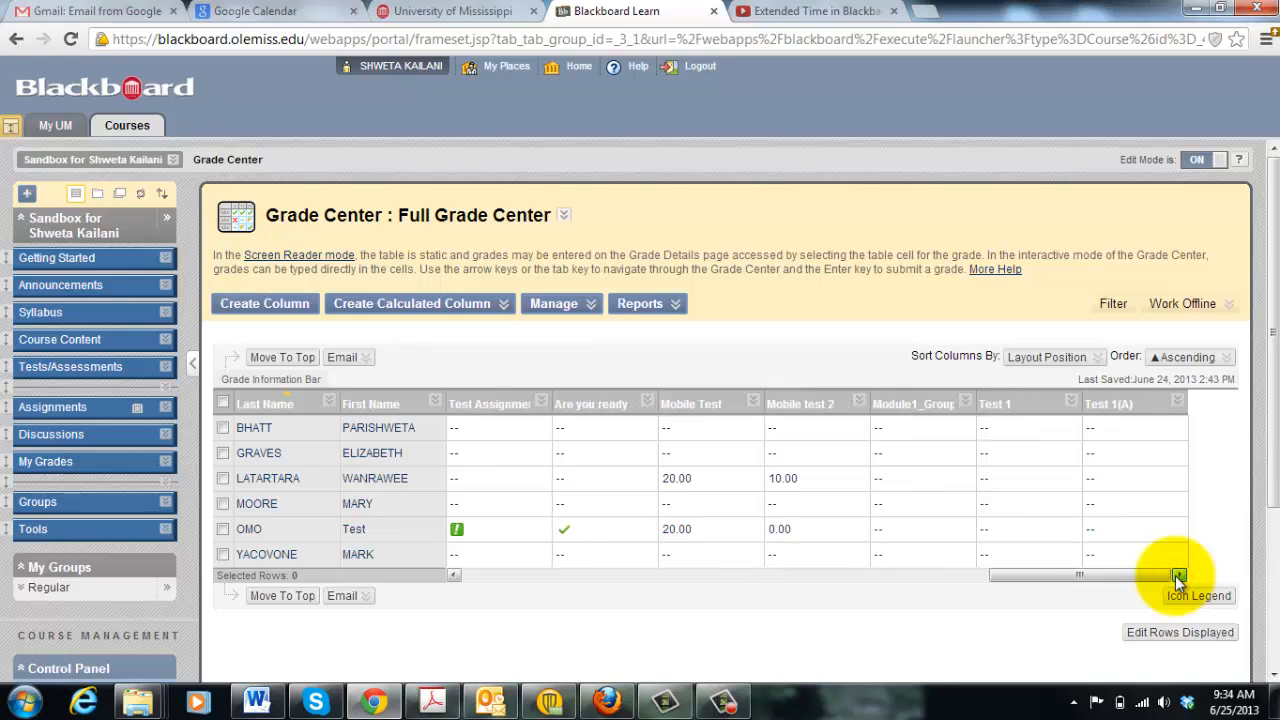
{"action": "left_click", "coordinate": [1069, 403]}
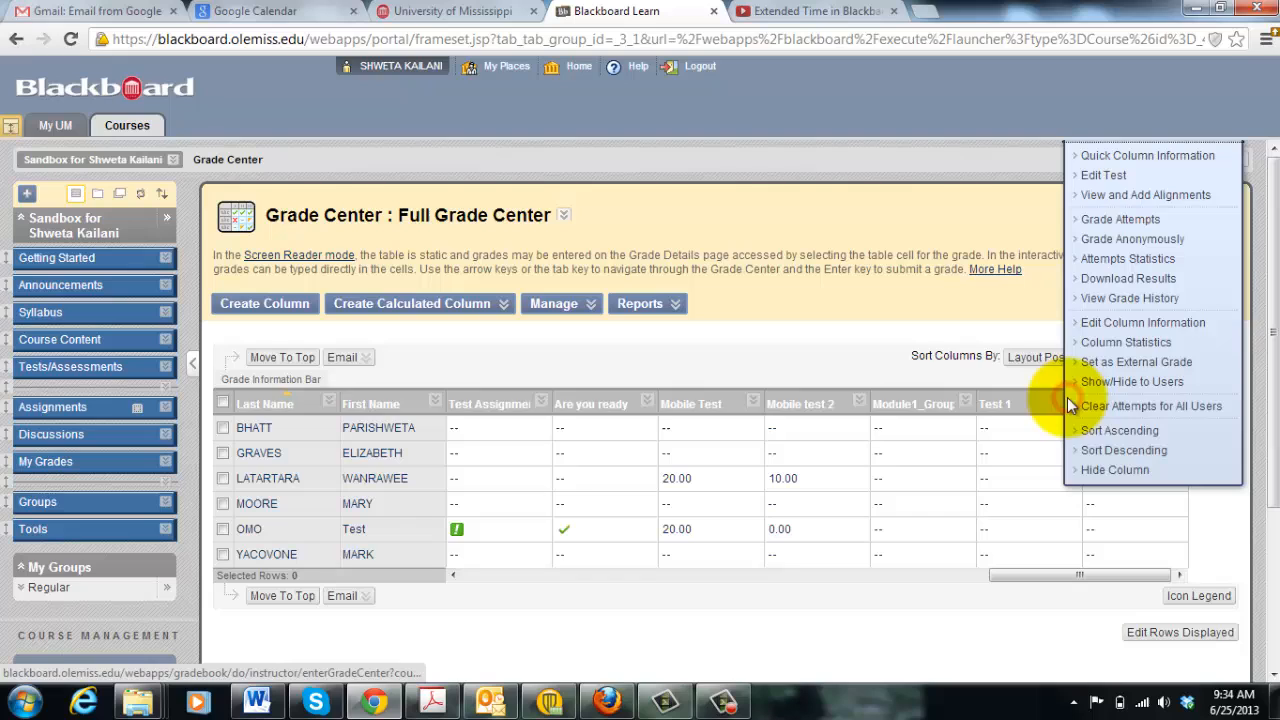
{"action": "left_click", "coordinate": [947, 373]}
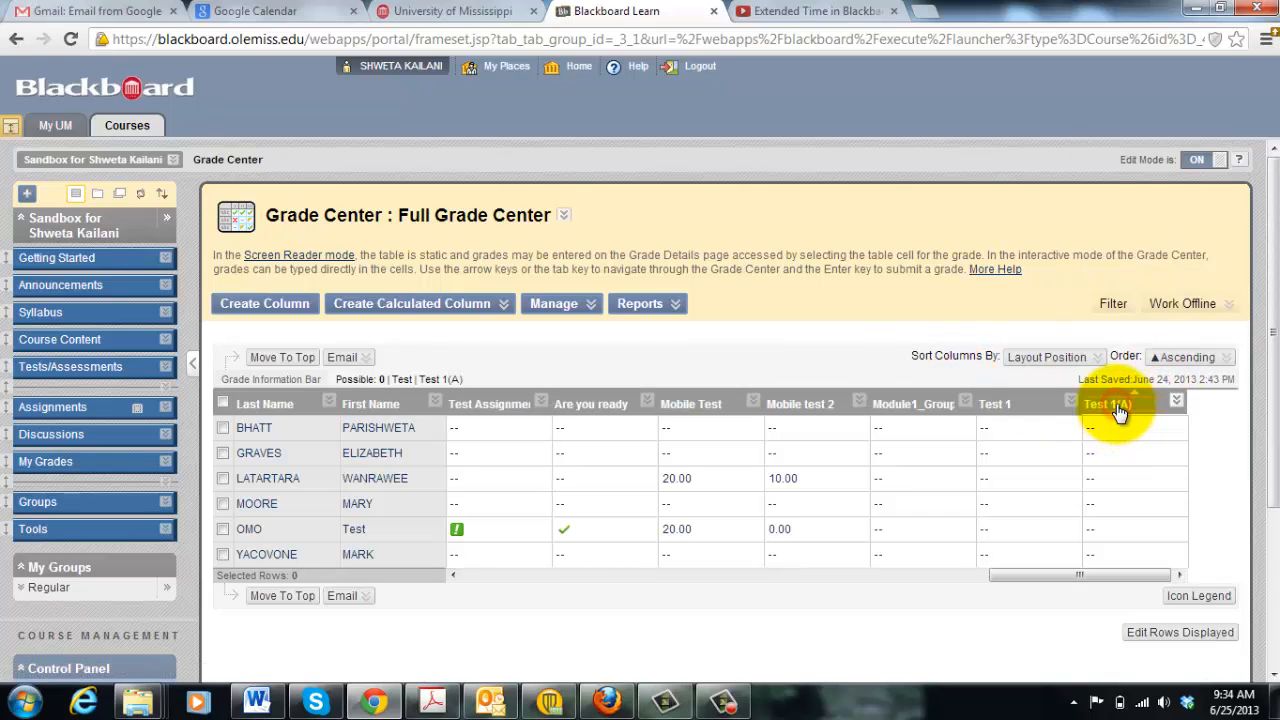
Hide the Test 1(A) grade column from users with Show/Hide to Users.
{"action": "left_click", "coordinate": [1177, 403]}
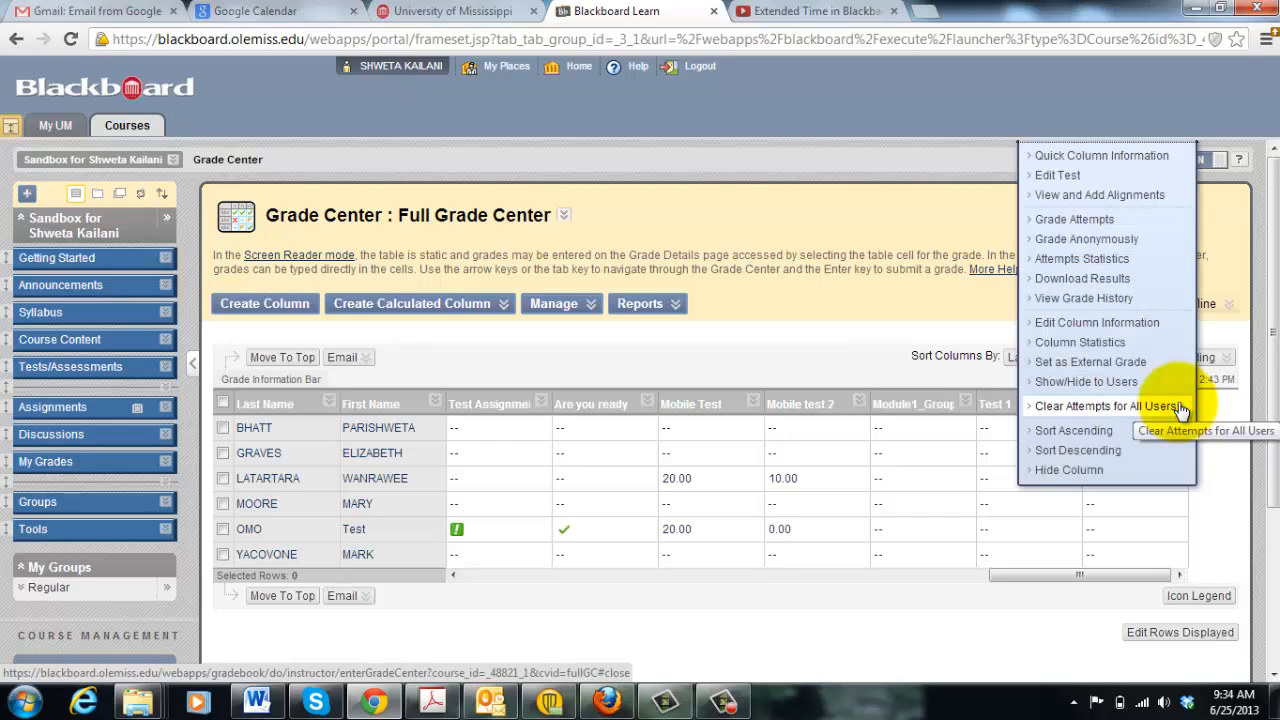
{"action": "left_click", "coordinate": [1227, 424]}
{"action": "left_click", "coordinate": [1177, 402]}
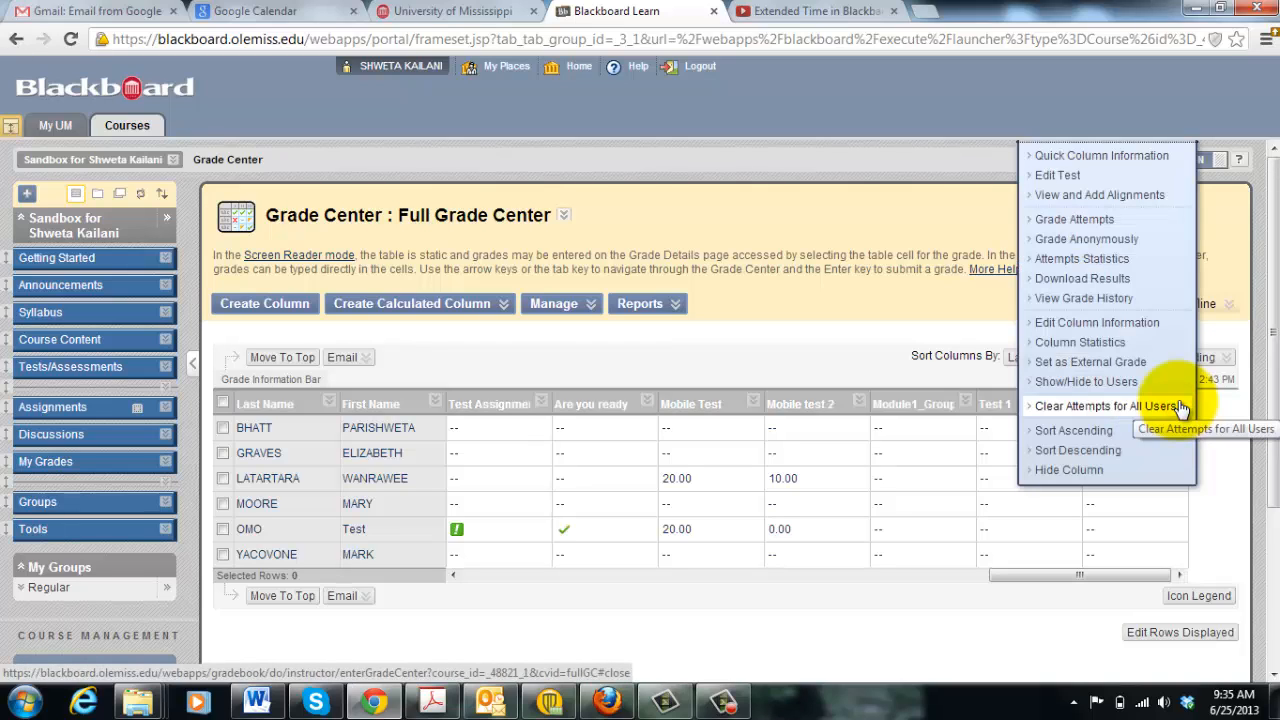
{"action": "left_click", "coordinate": [1117, 385]}
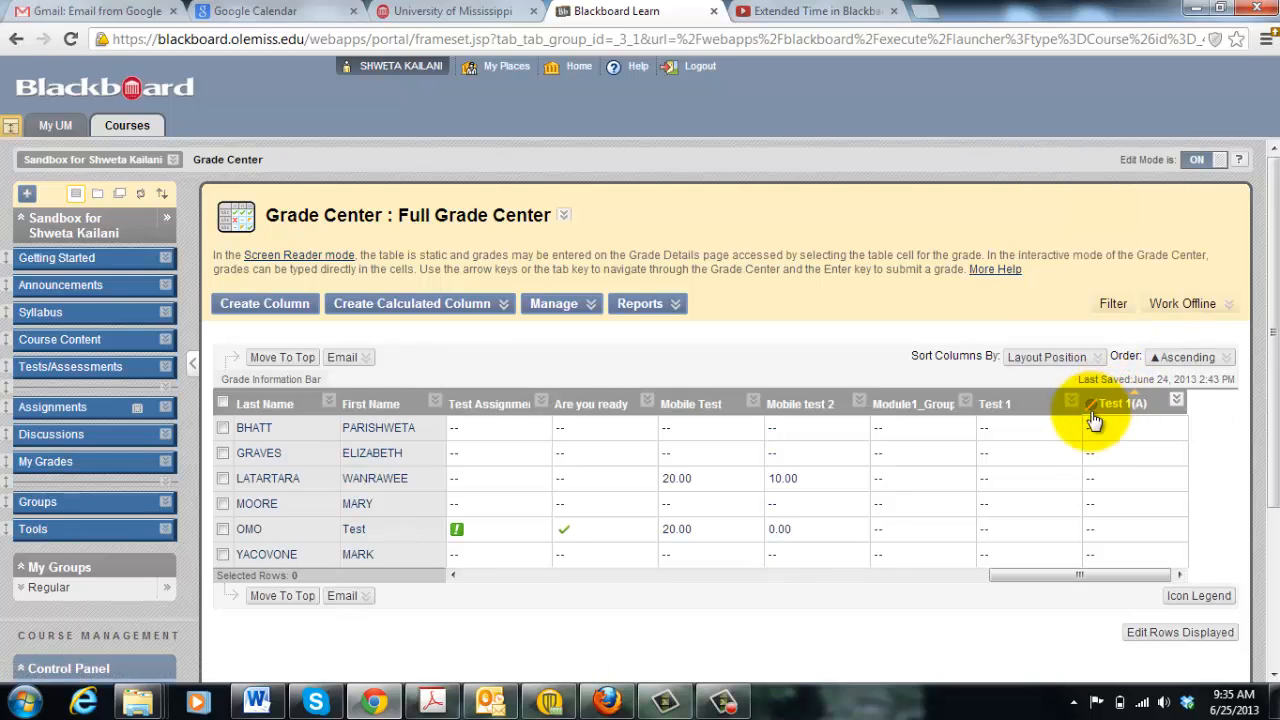
{"action": "mouse_move", "coordinate": [1091, 408]}
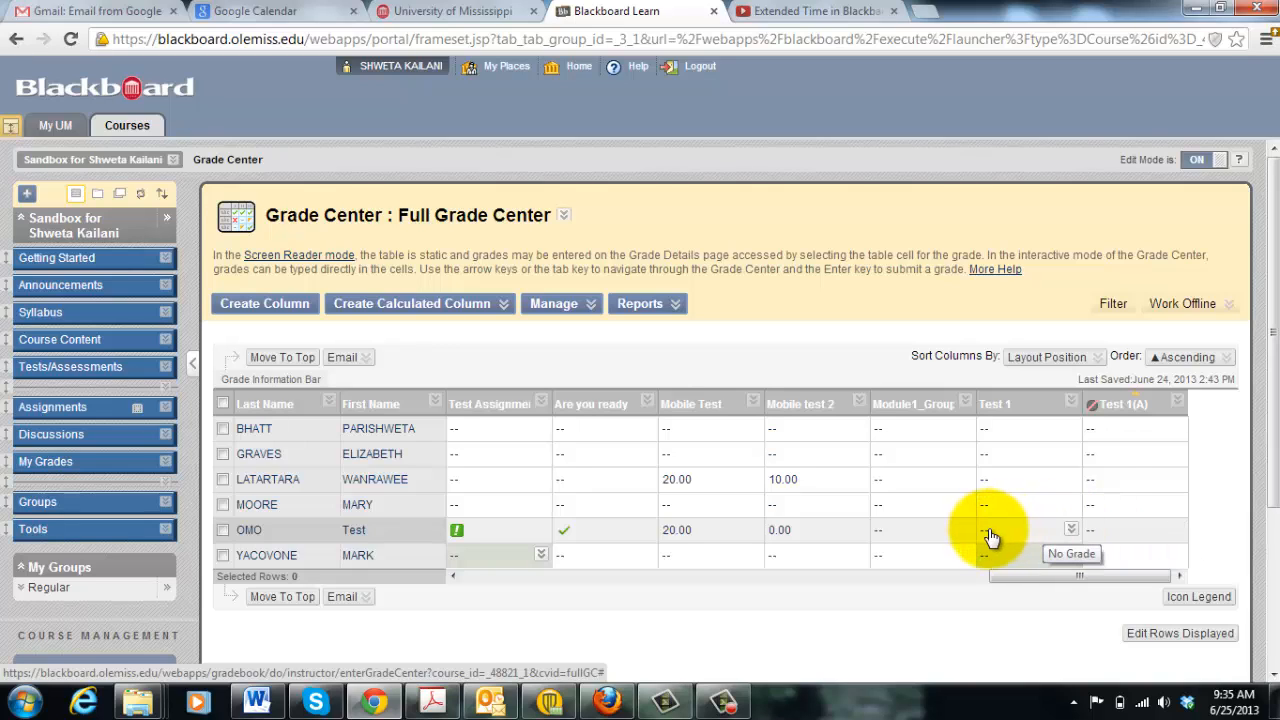
View the grade options, including Exempt Grade, for the last listed student's Test 1(A) cell without applying any.
{"action": "left_click", "coordinate": [1177, 530]}
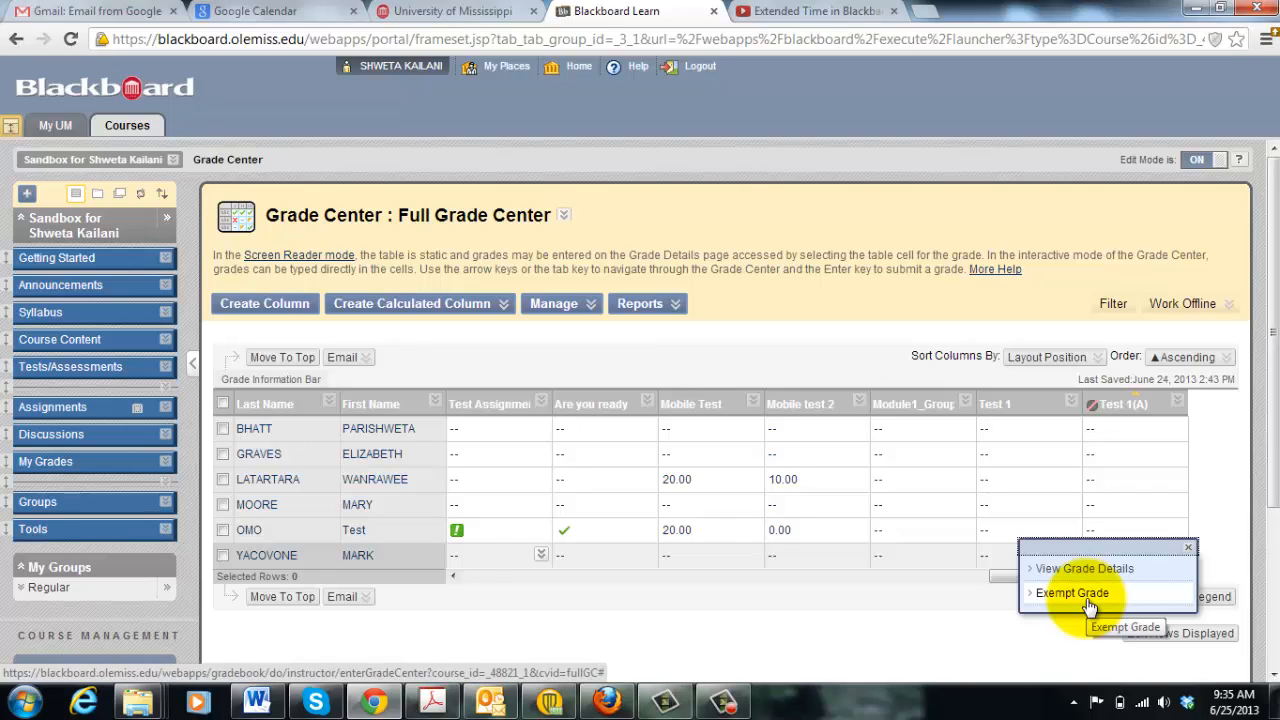
{"action": "left_click", "coordinate": [992, 642]}
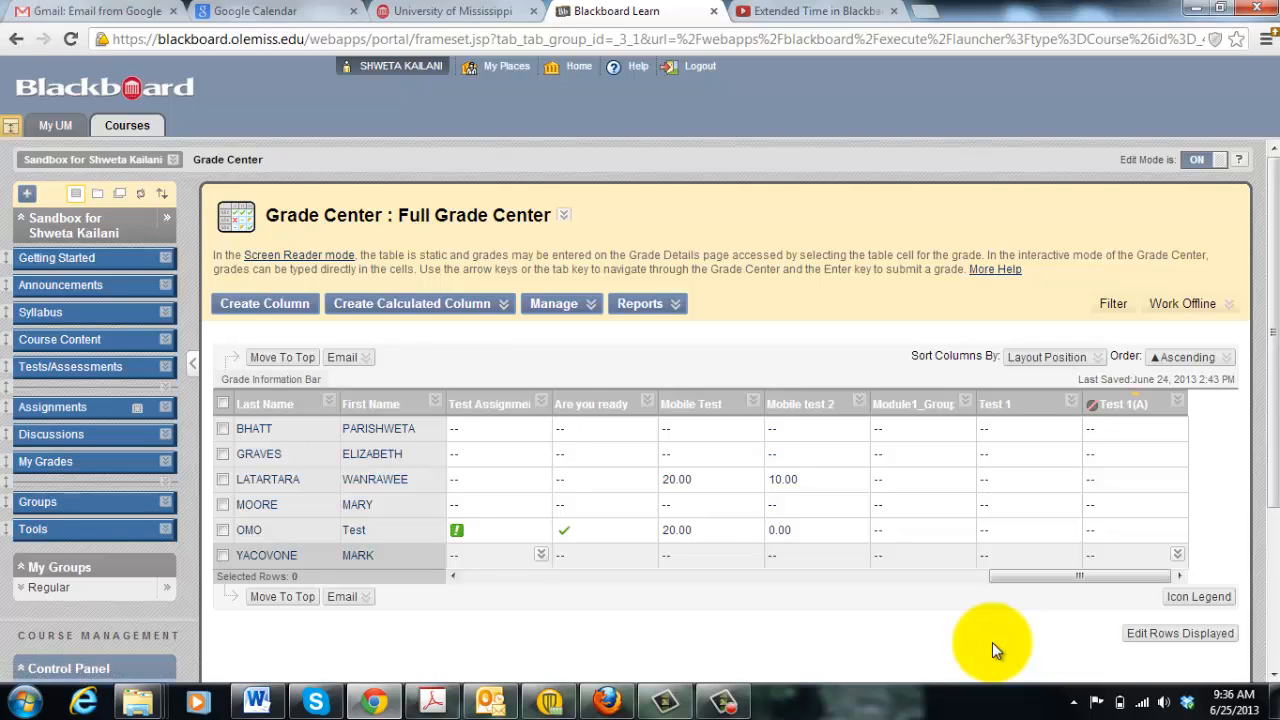